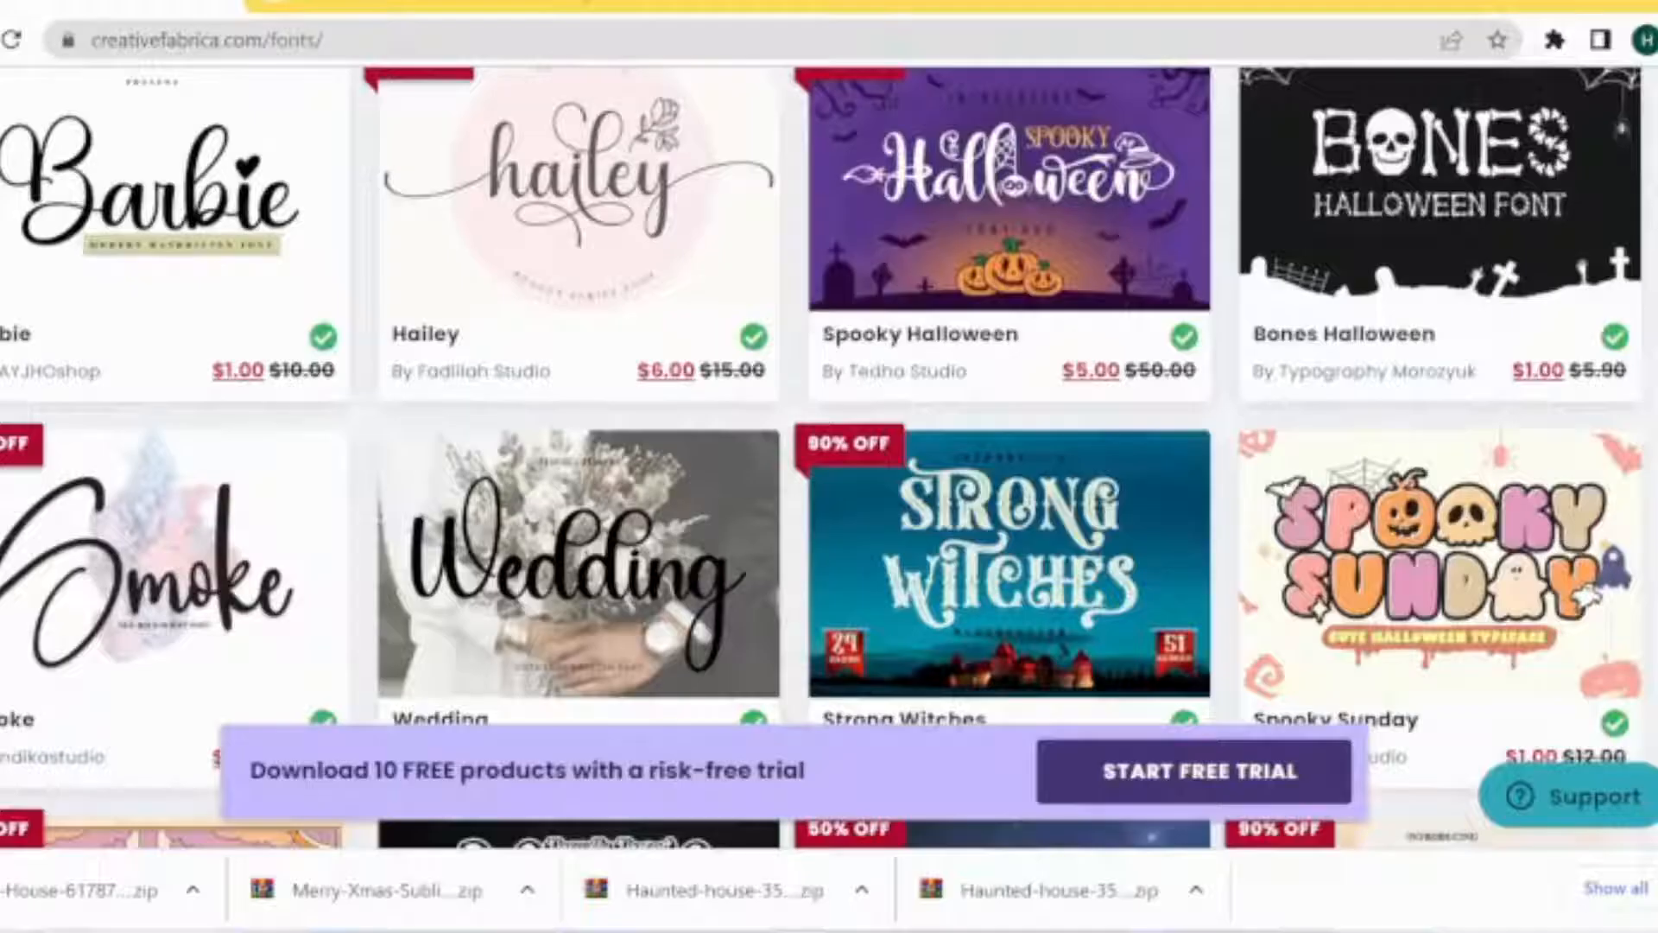
Browse the Creative Fabrica fonts page, examining the discounted fonts, the new releases and the frequently asked questions
{"action": "scroll", "coordinate": [829, 458], "scroll_direction": "down", "scroll_amount": 5}
{"action": "scroll", "coordinate": [829, 458], "scroll_direction": "down", "scroll_amount": 8}
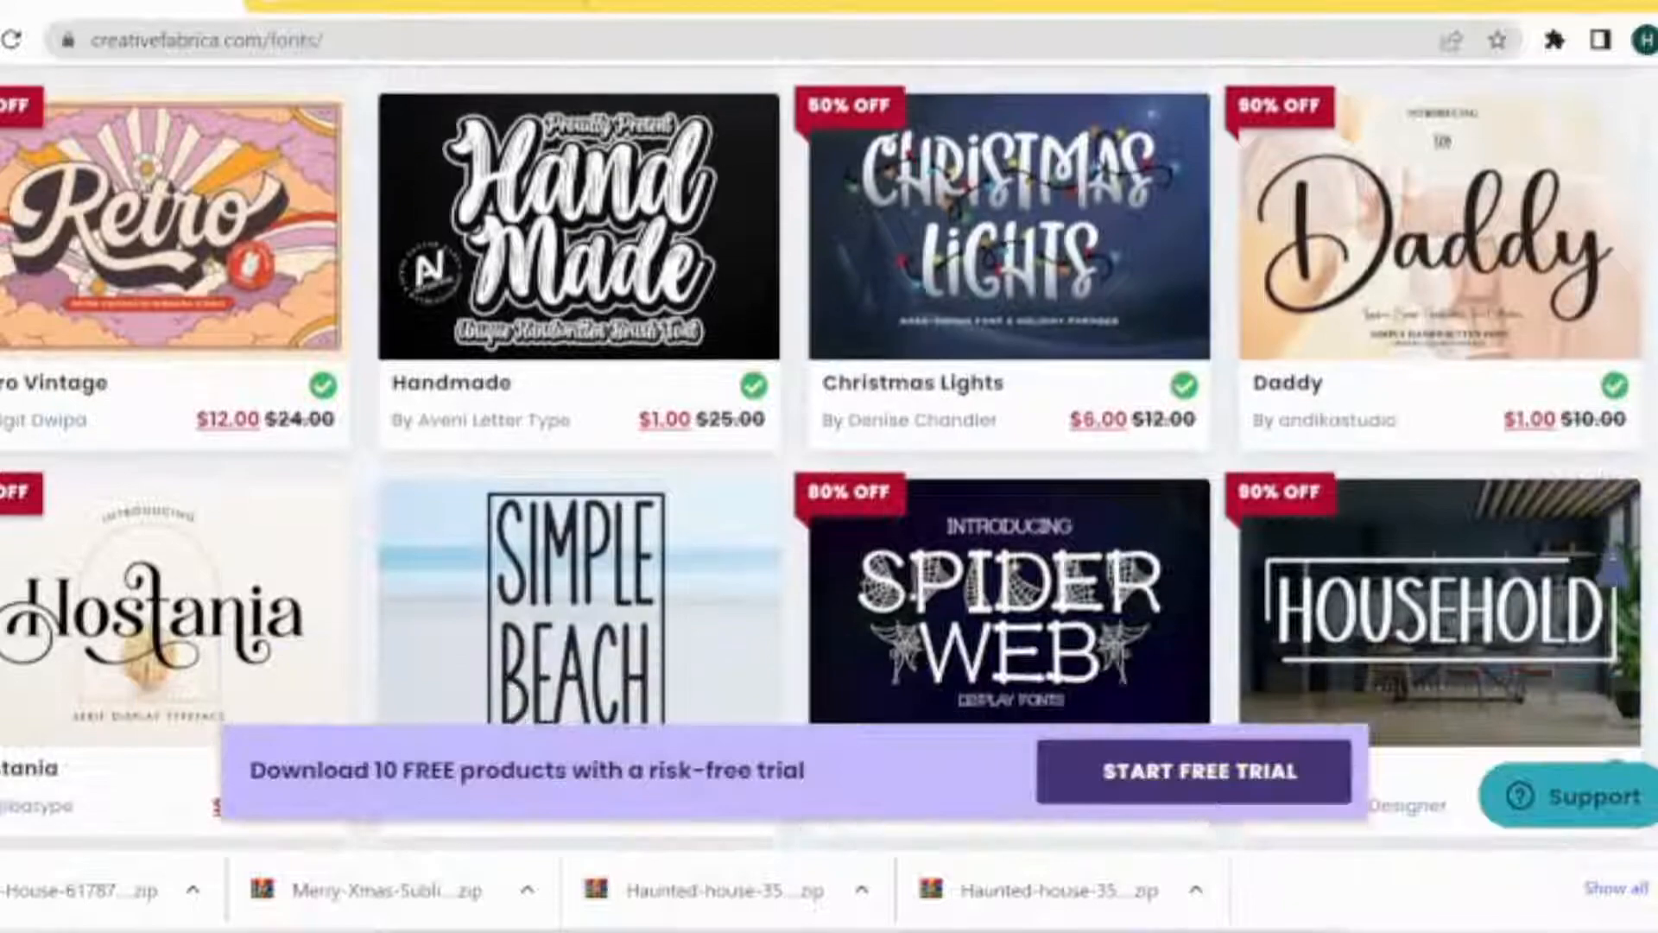
{"action": "scroll", "coordinate": [829, 458], "scroll_direction": "down", "scroll_amount": 3}
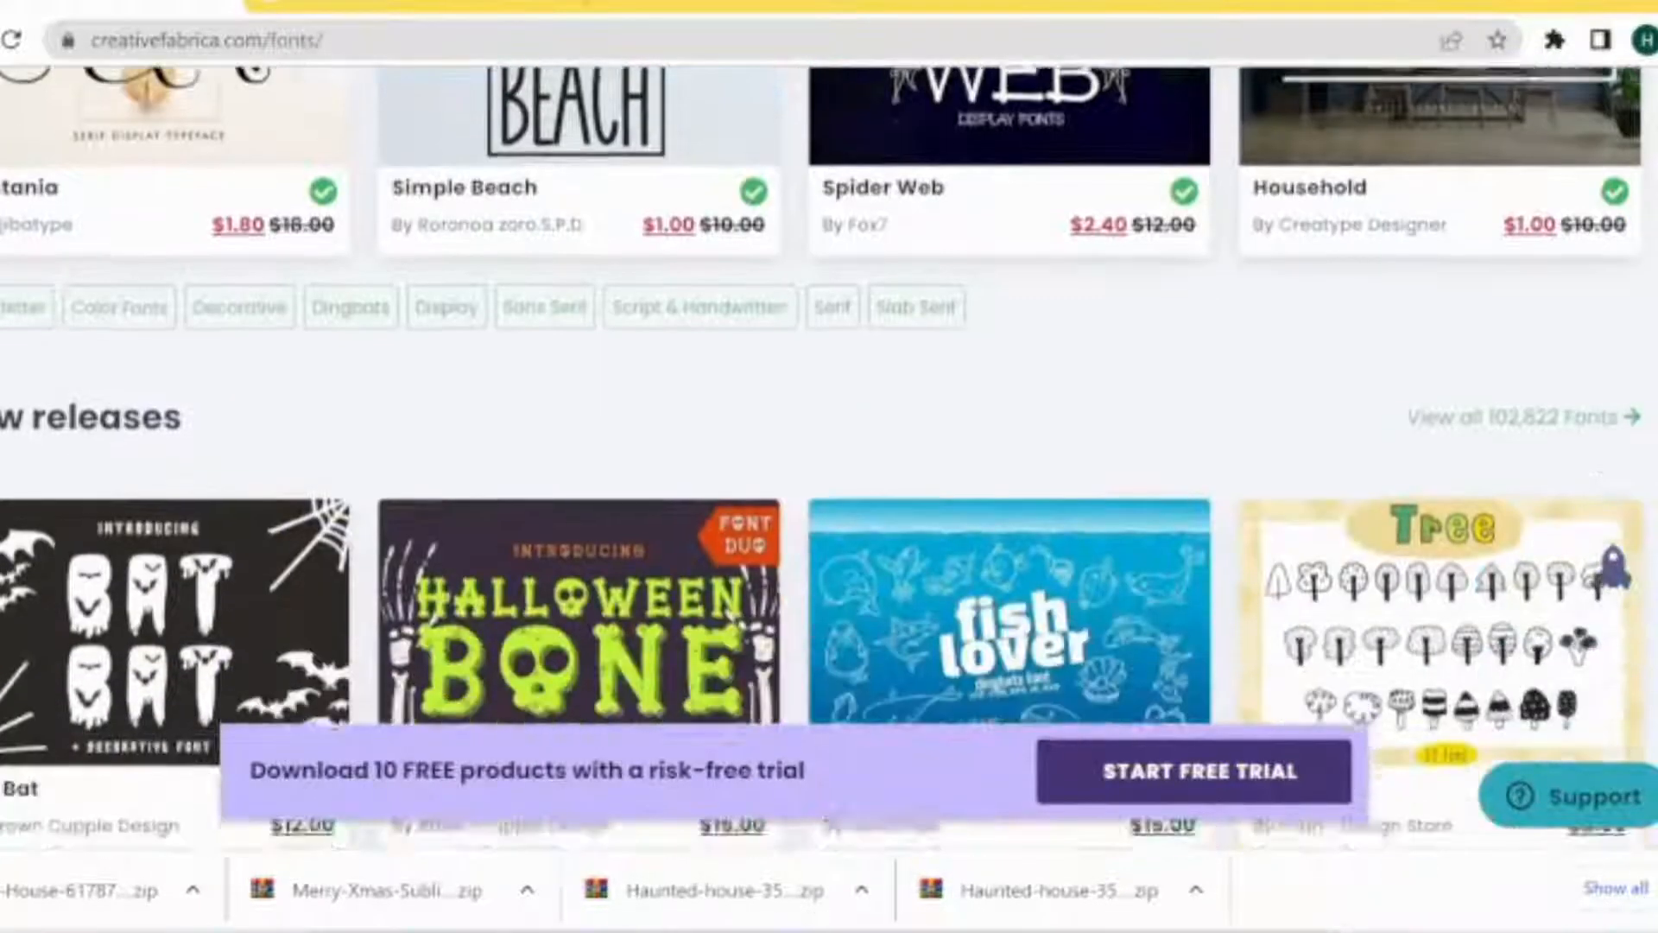
{"action": "scroll", "coordinate": [829, 457], "scroll_direction": "down", "scroll_amount": 2}
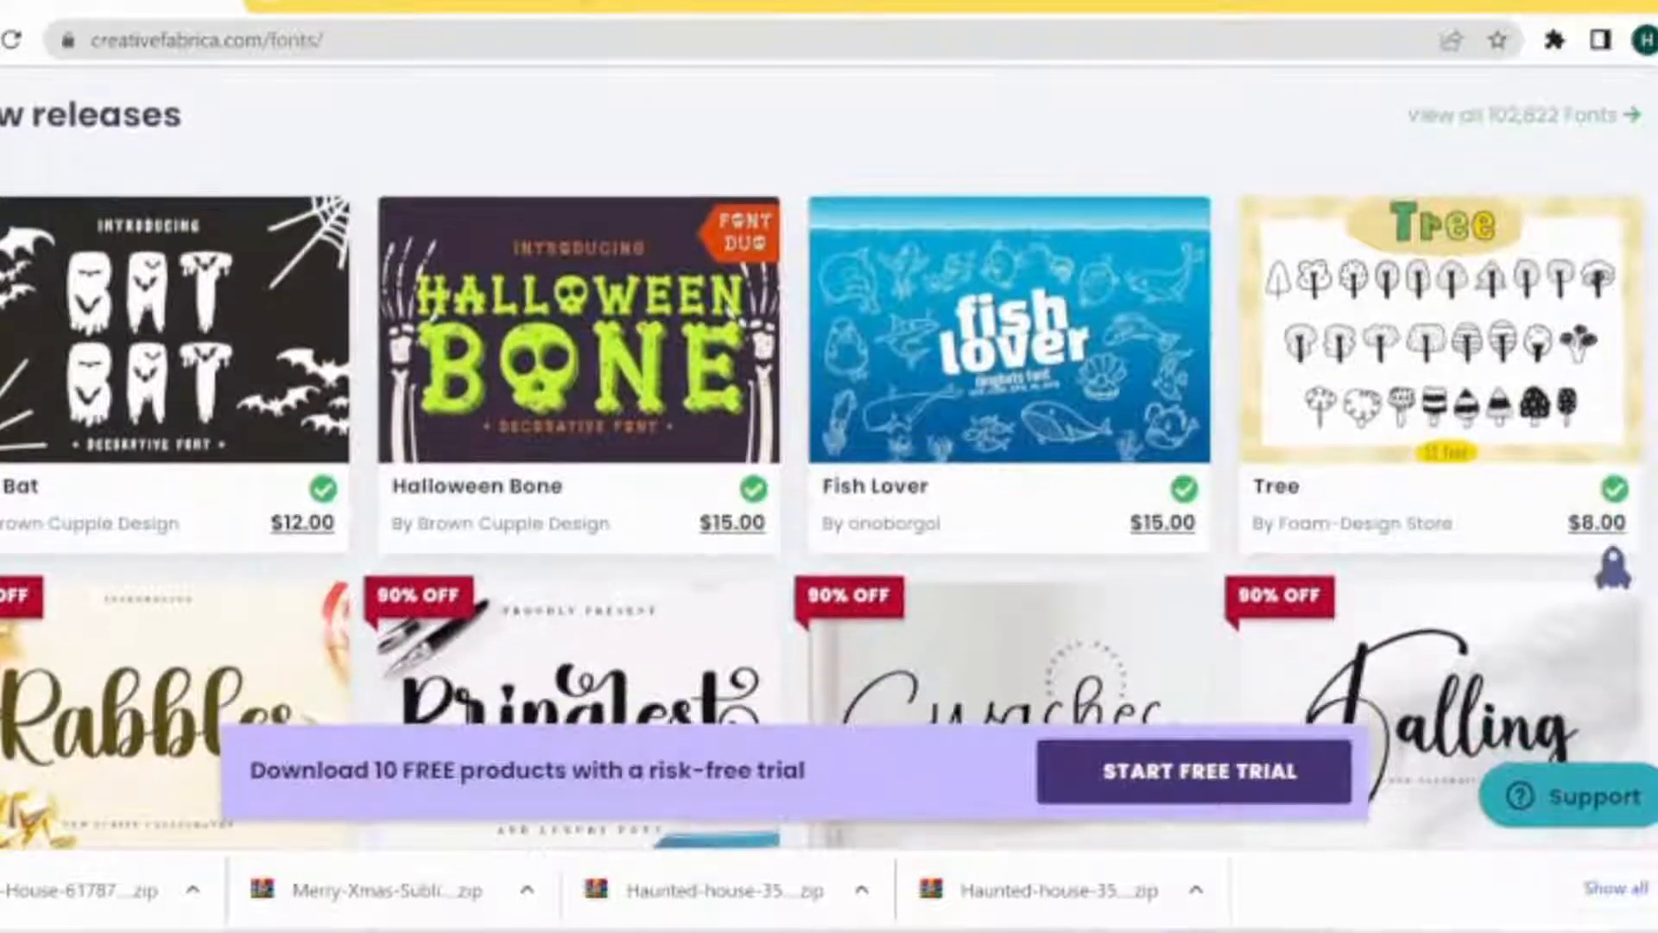
{"action": "scroll", "coordinate": [829, 458], "scroll_direction": "down", "scroll_amount": 1}
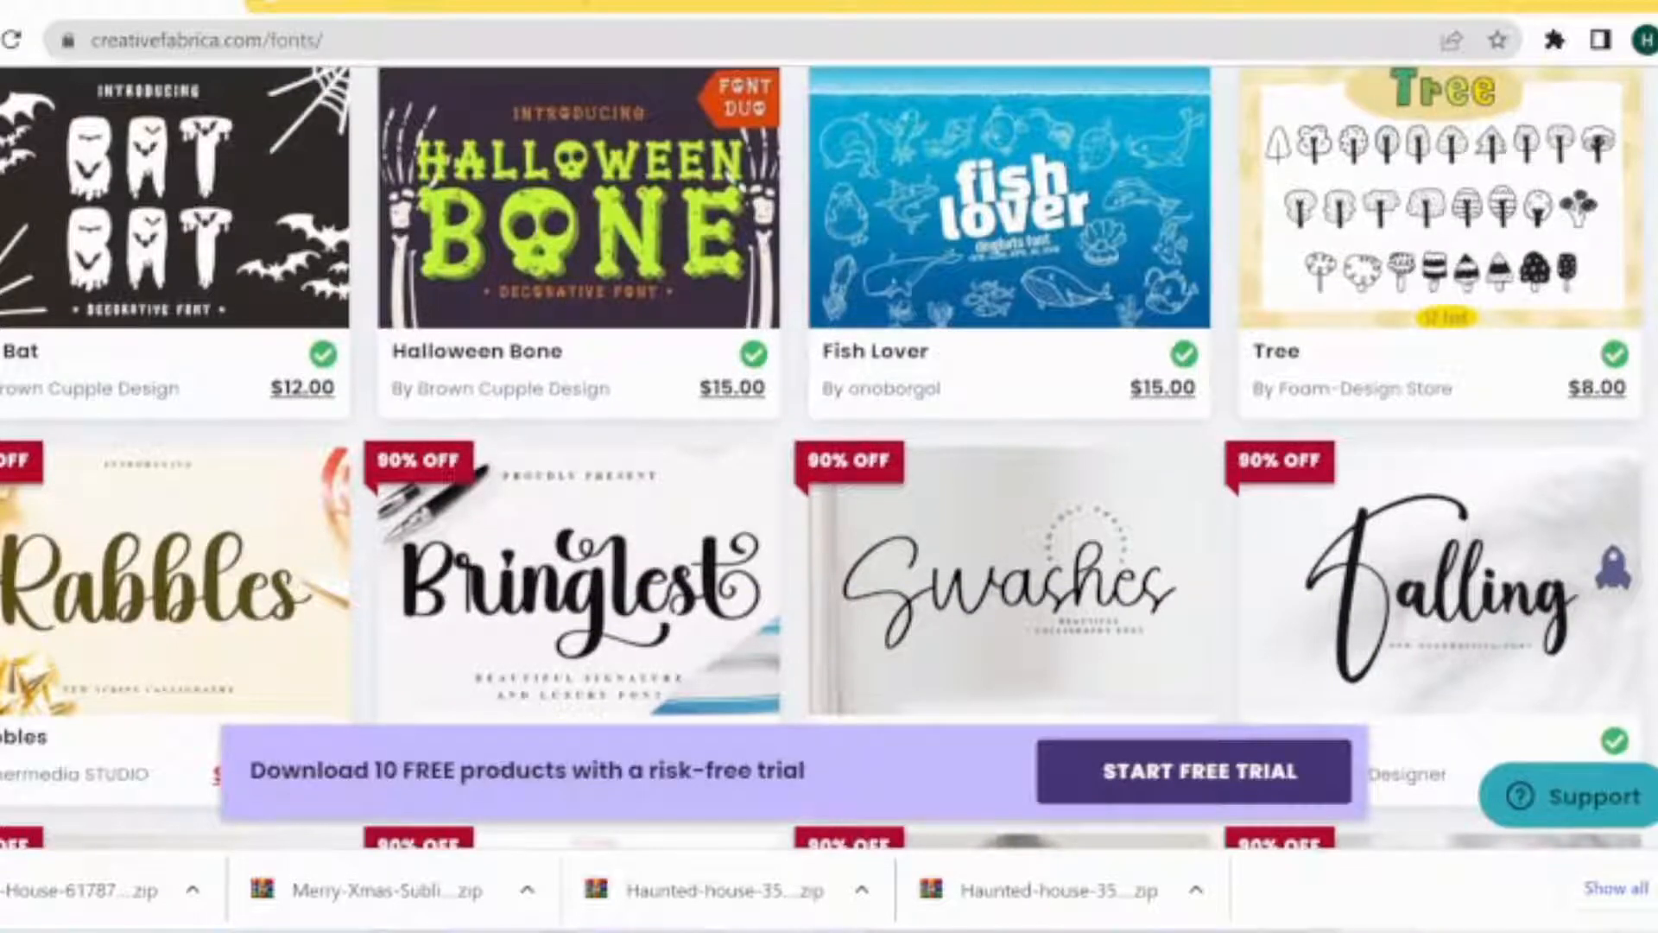
{"action": "scroll", "coordinate": [829, 458], "scroll_direction": "down", "scroll_amount": 6}
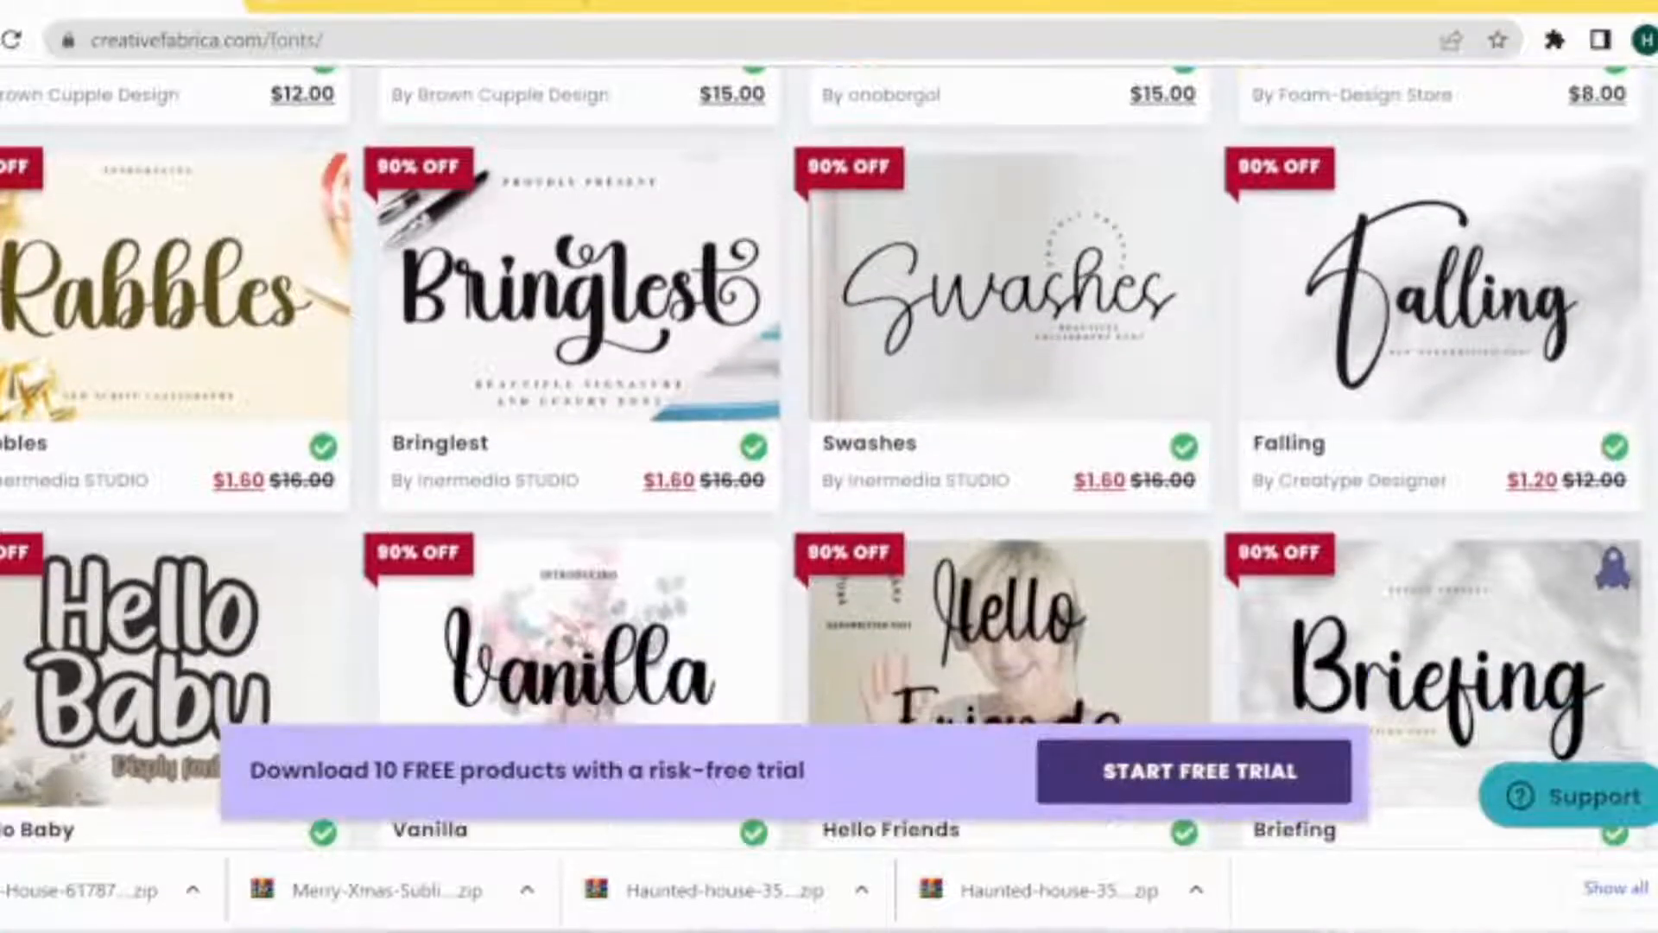
{"action": "scroll", "coordinate": [829, 458], "scroll_direction": "down", "scroll_amount": 6}
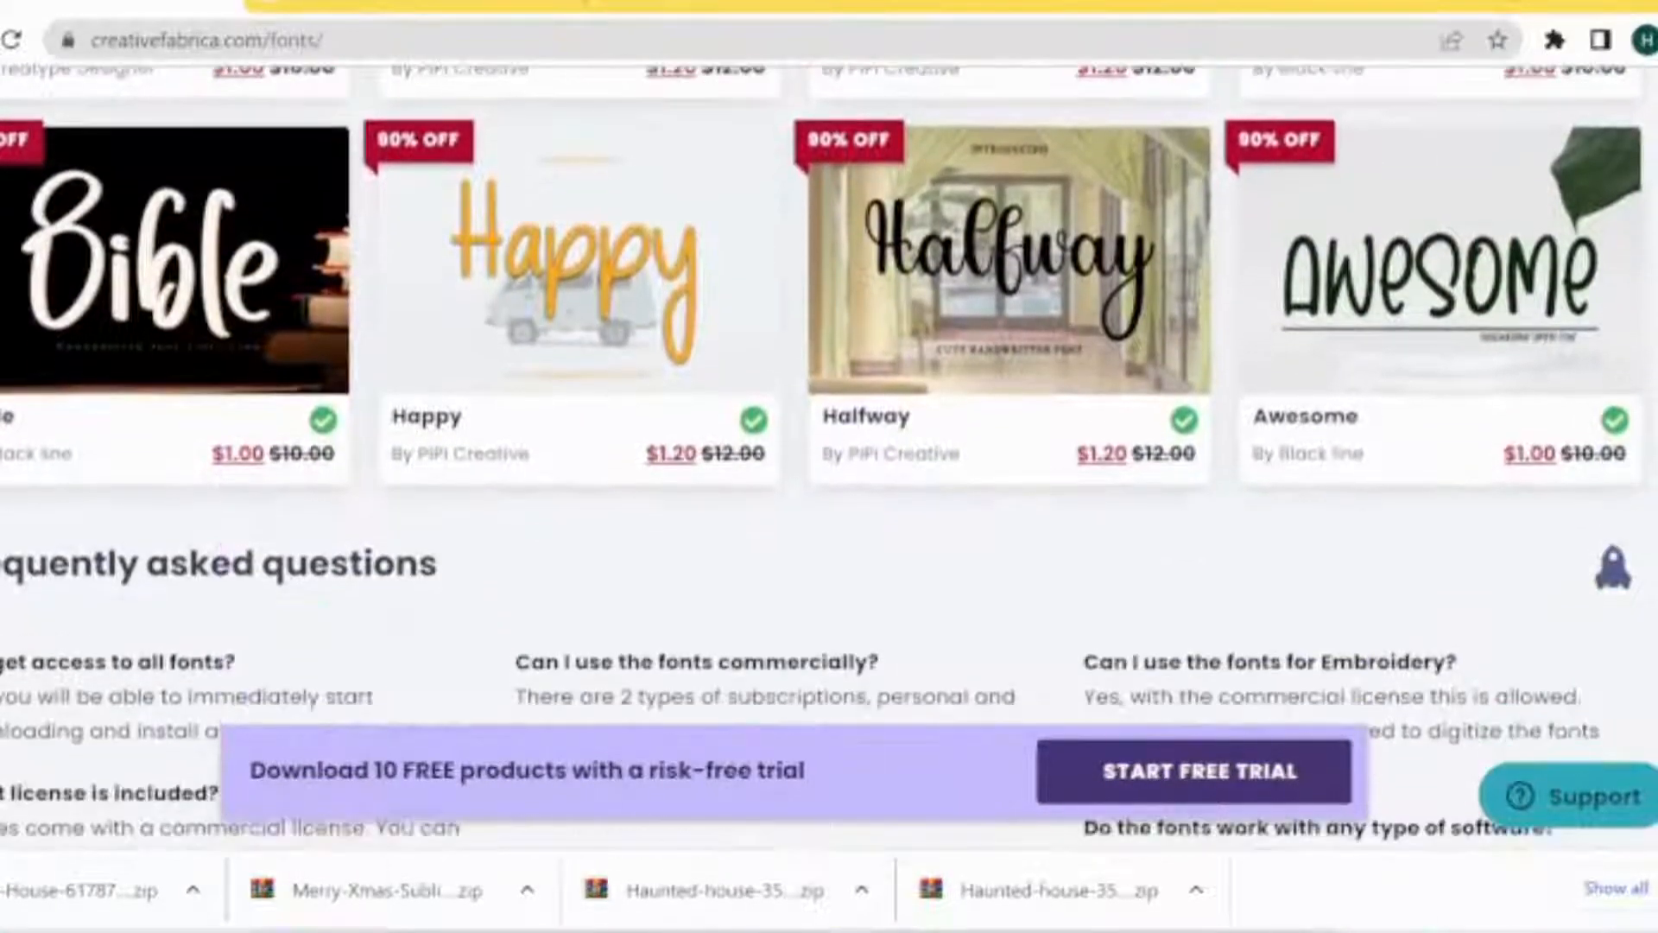
{"action": "scroll", "coordinate": [829, 458], "scroll_direction": "up", "scroll_amount": 15}
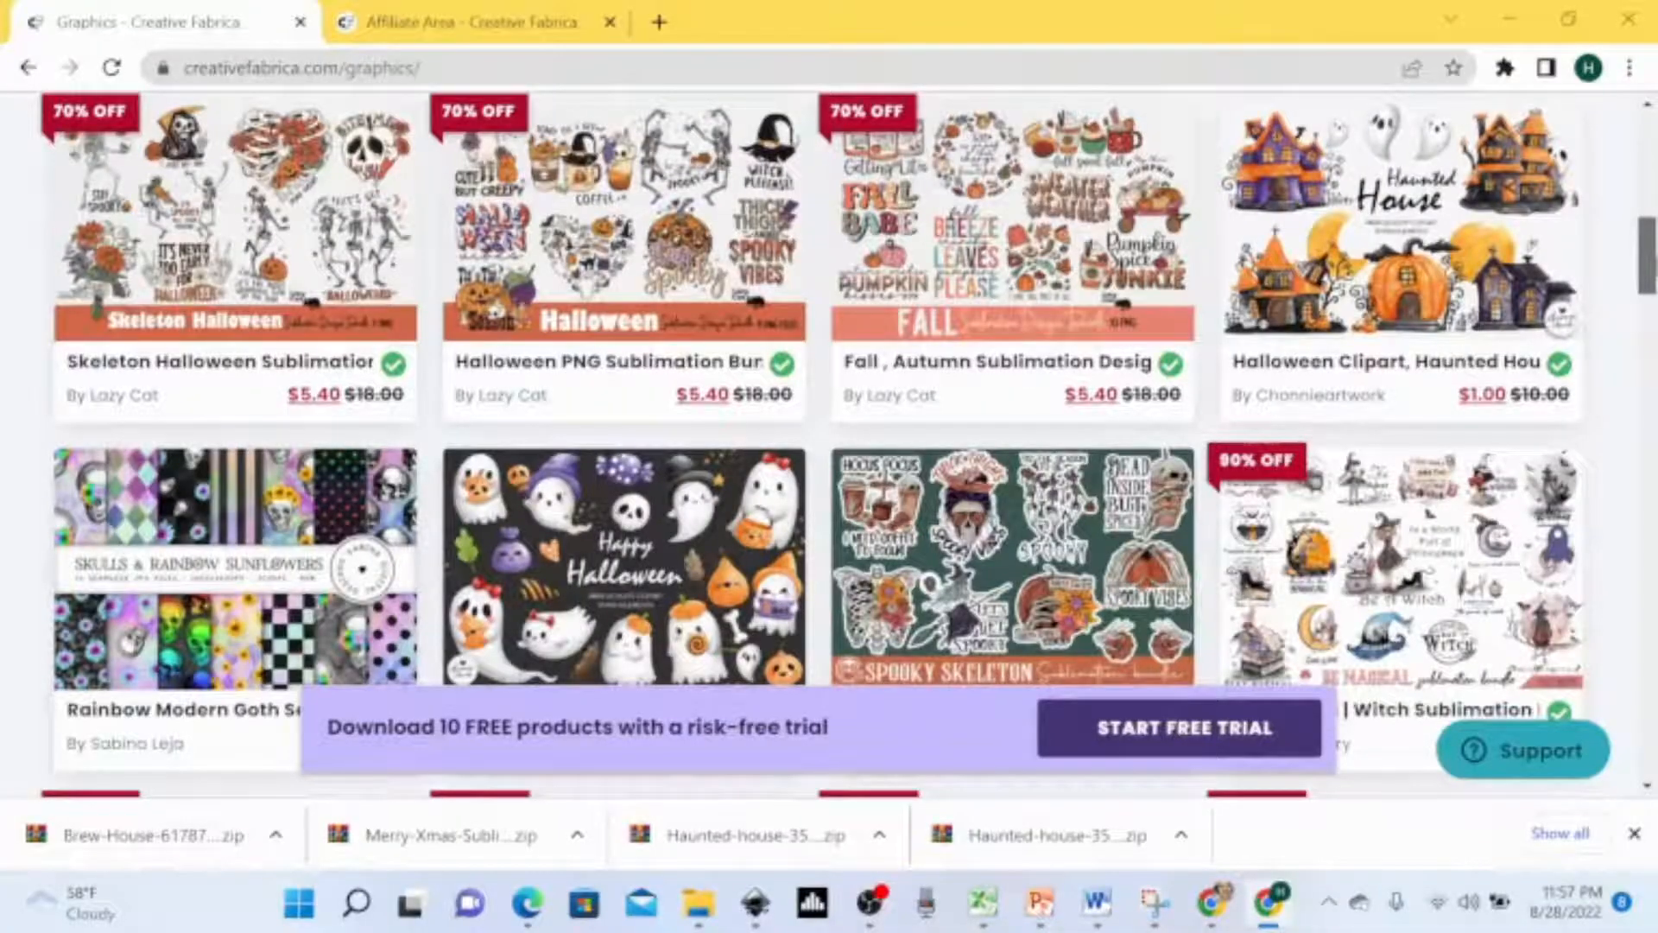
Browse the graphics page, examining the Halloween and autumn designs, the subcategory tags and the new releases
{"action": "scroll", "coordinate": [829, 458], "scroll_direction": "down", "scroll_amount": 5}
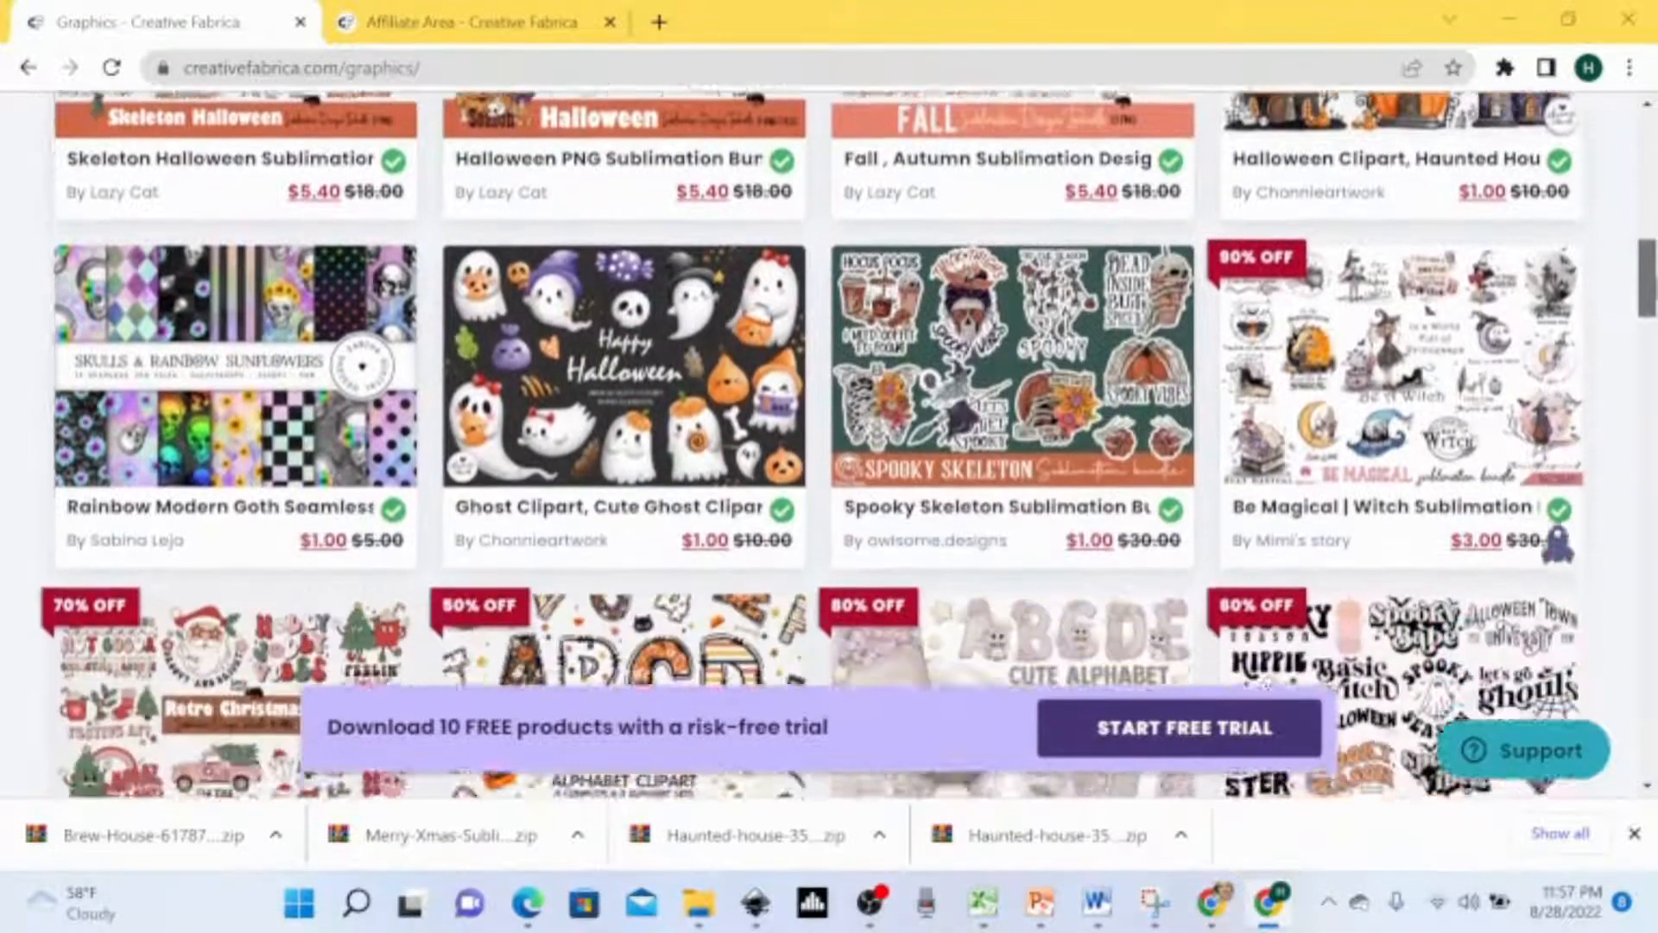
{"action": "scroll", "coordinate": [1557, 542], "scroll_direction": "down", "scroll_amount": 6}
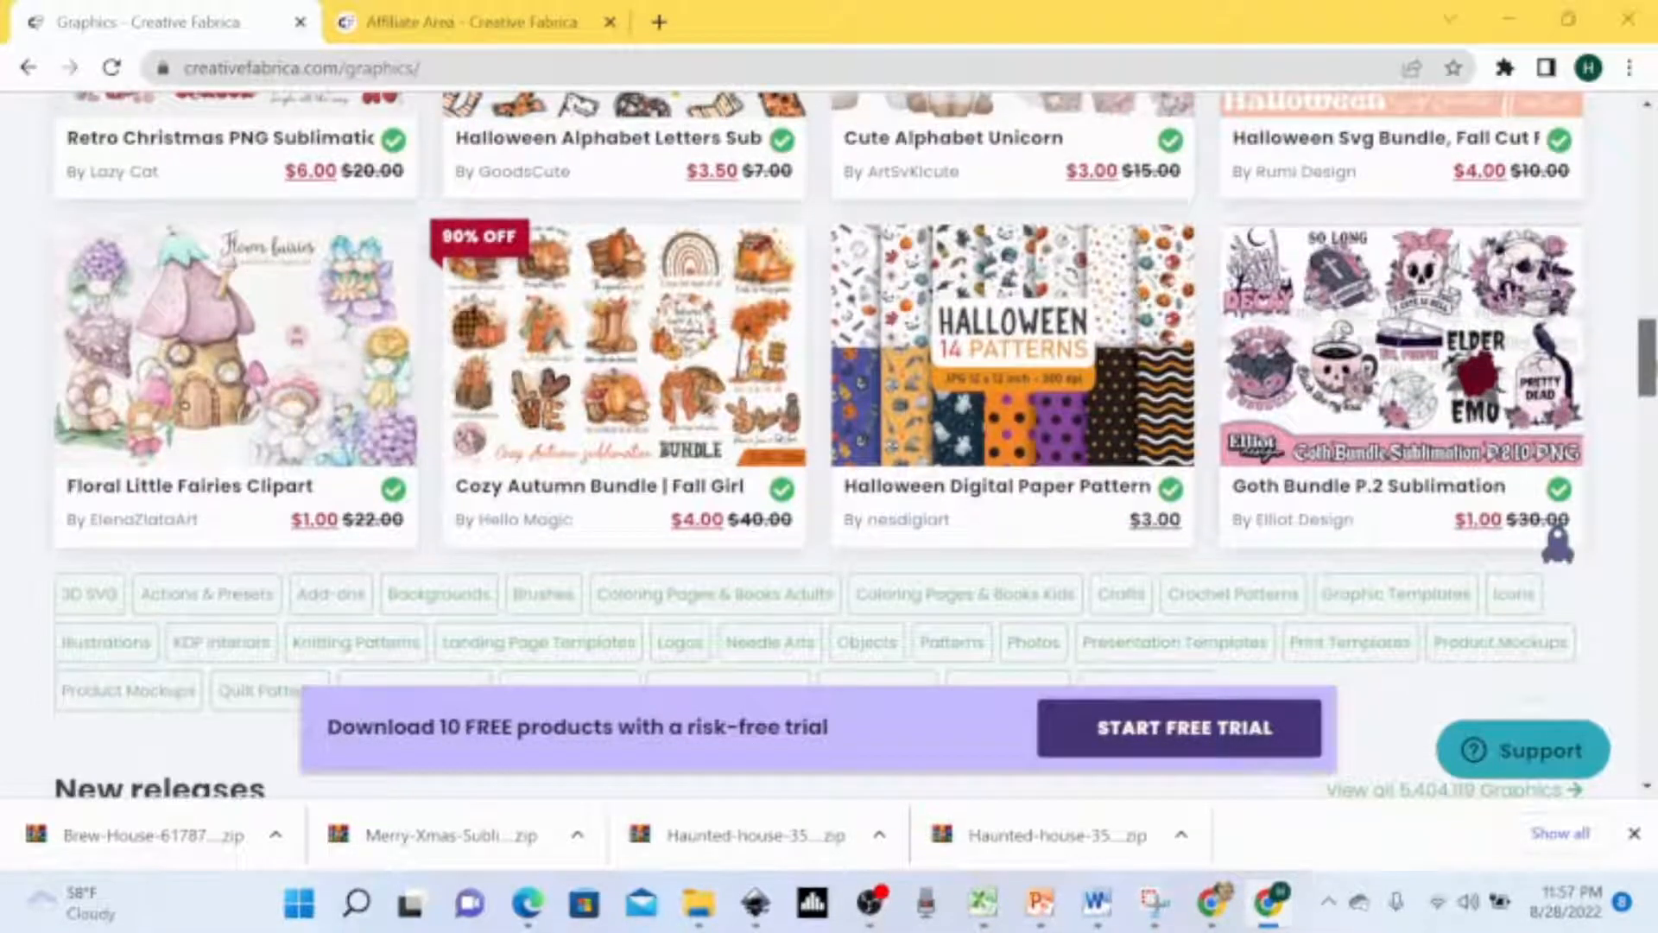
{"action": "scroll", "coordinate": [1557, 542], "scroll_direction": "down", "scroll_amount": 6}
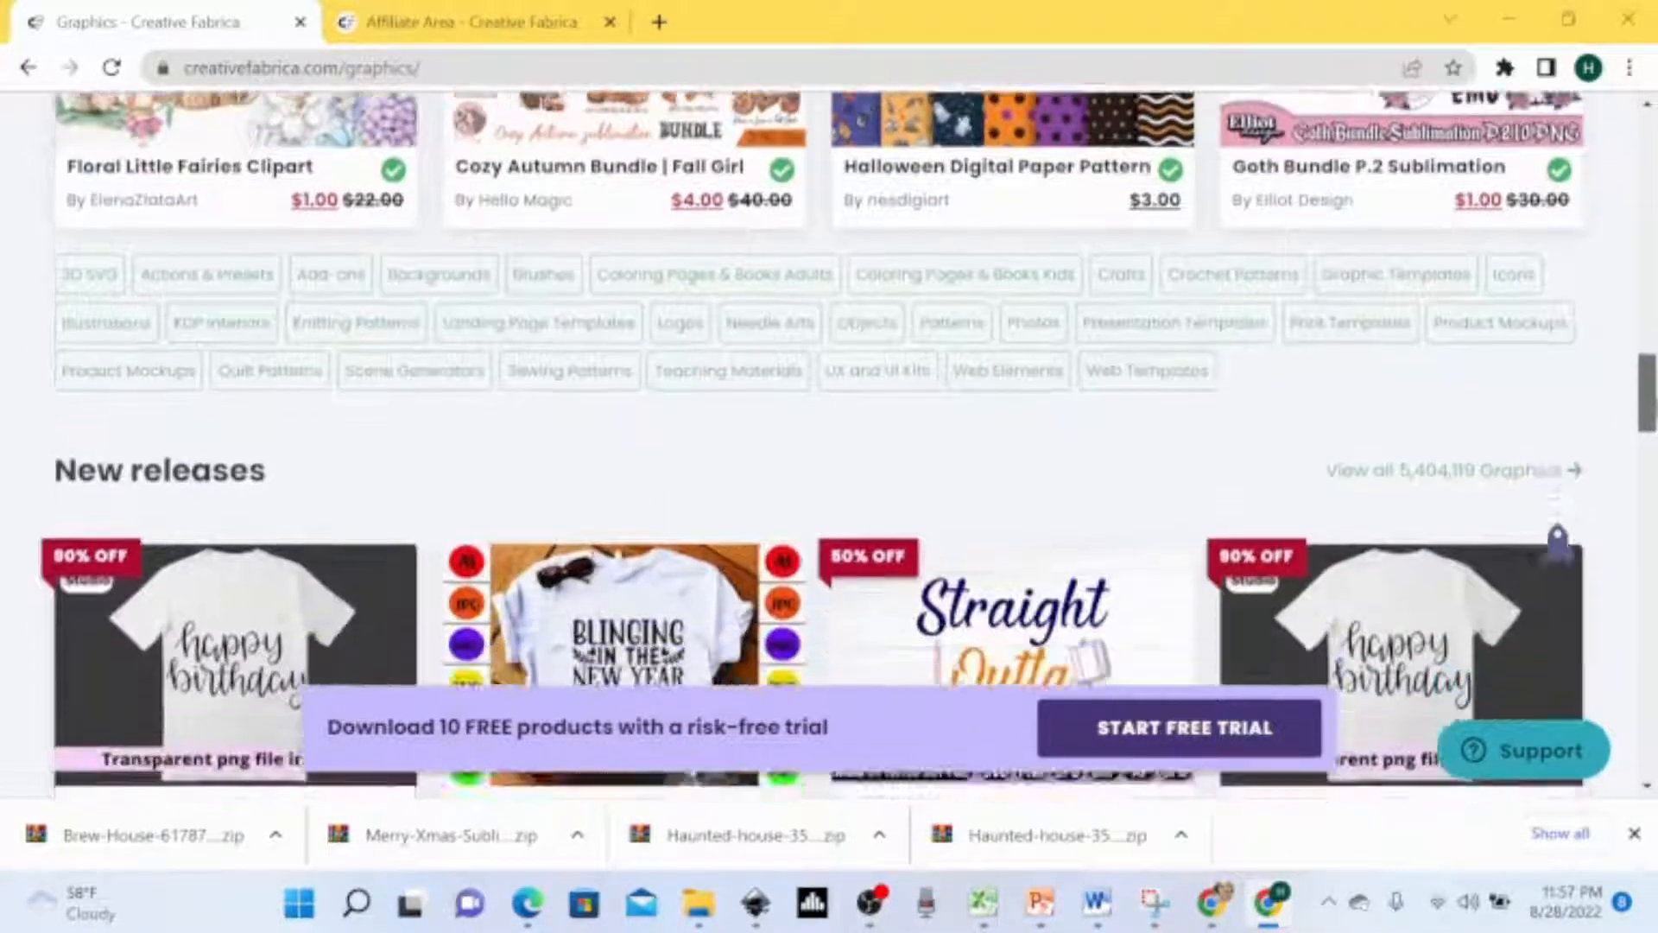
{"action": "scroll", "coordinate": [1557, 539], "scroll_direction": "down", "scroll_amount": 1}
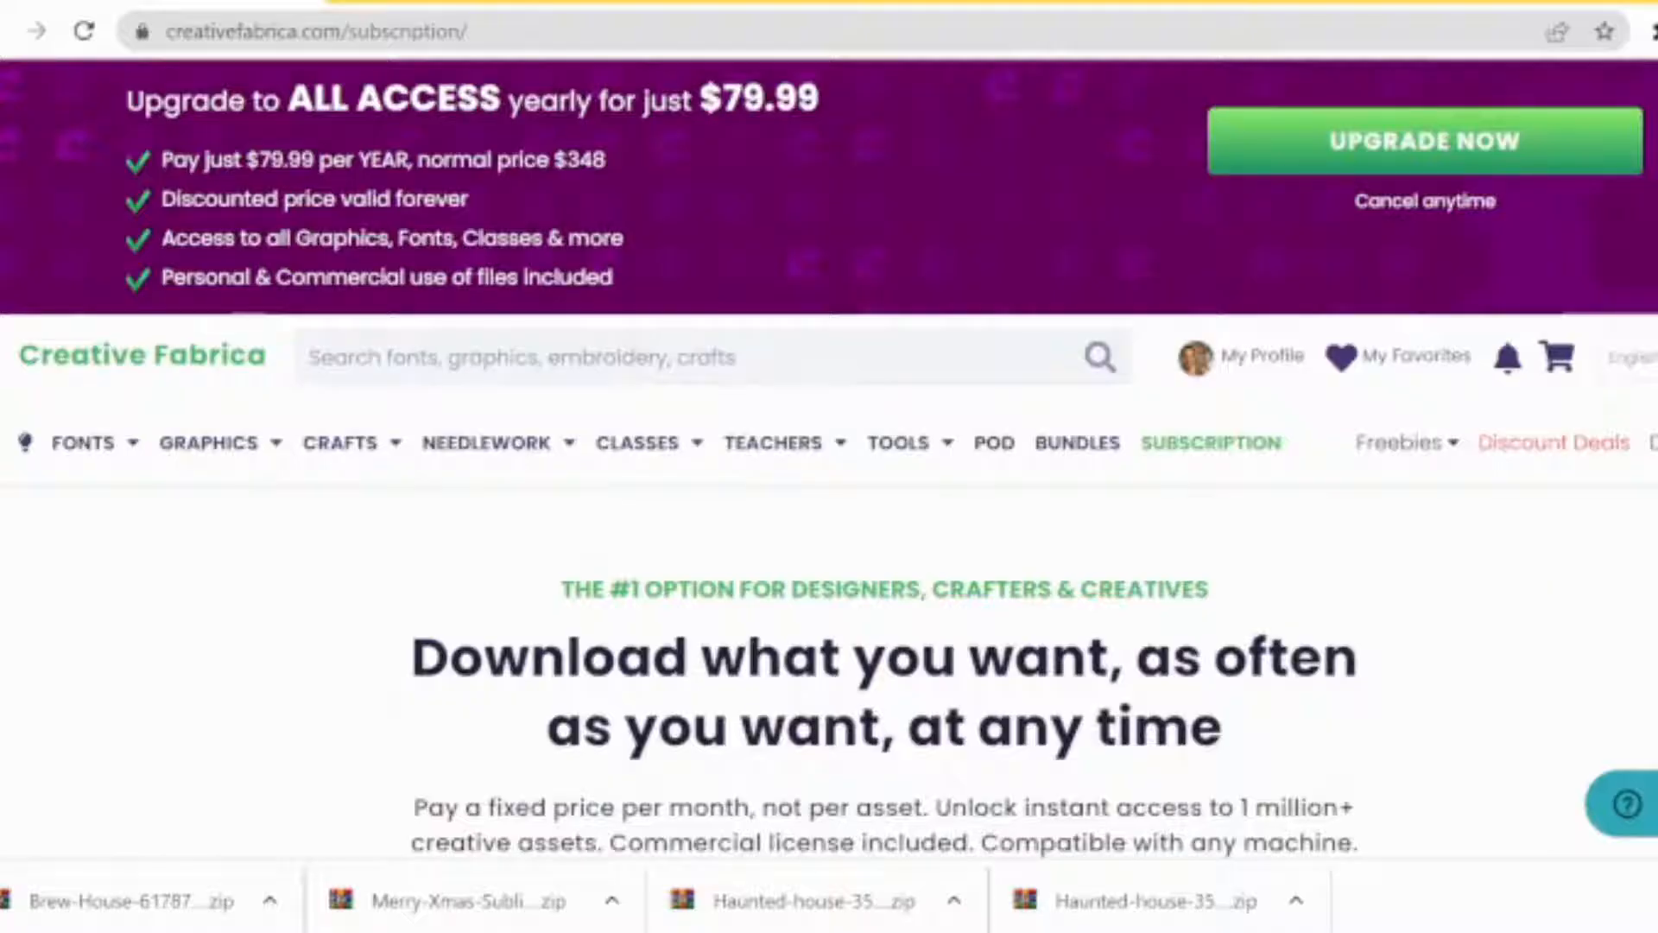
Examine the subscription page, comparing the prices and included content of the Crafts, All Access, Fonts and Graphics plans
{"action": "scroll", "coordinate": [829, 458], "scroll_direction": "down", "scroll_amount": 1}
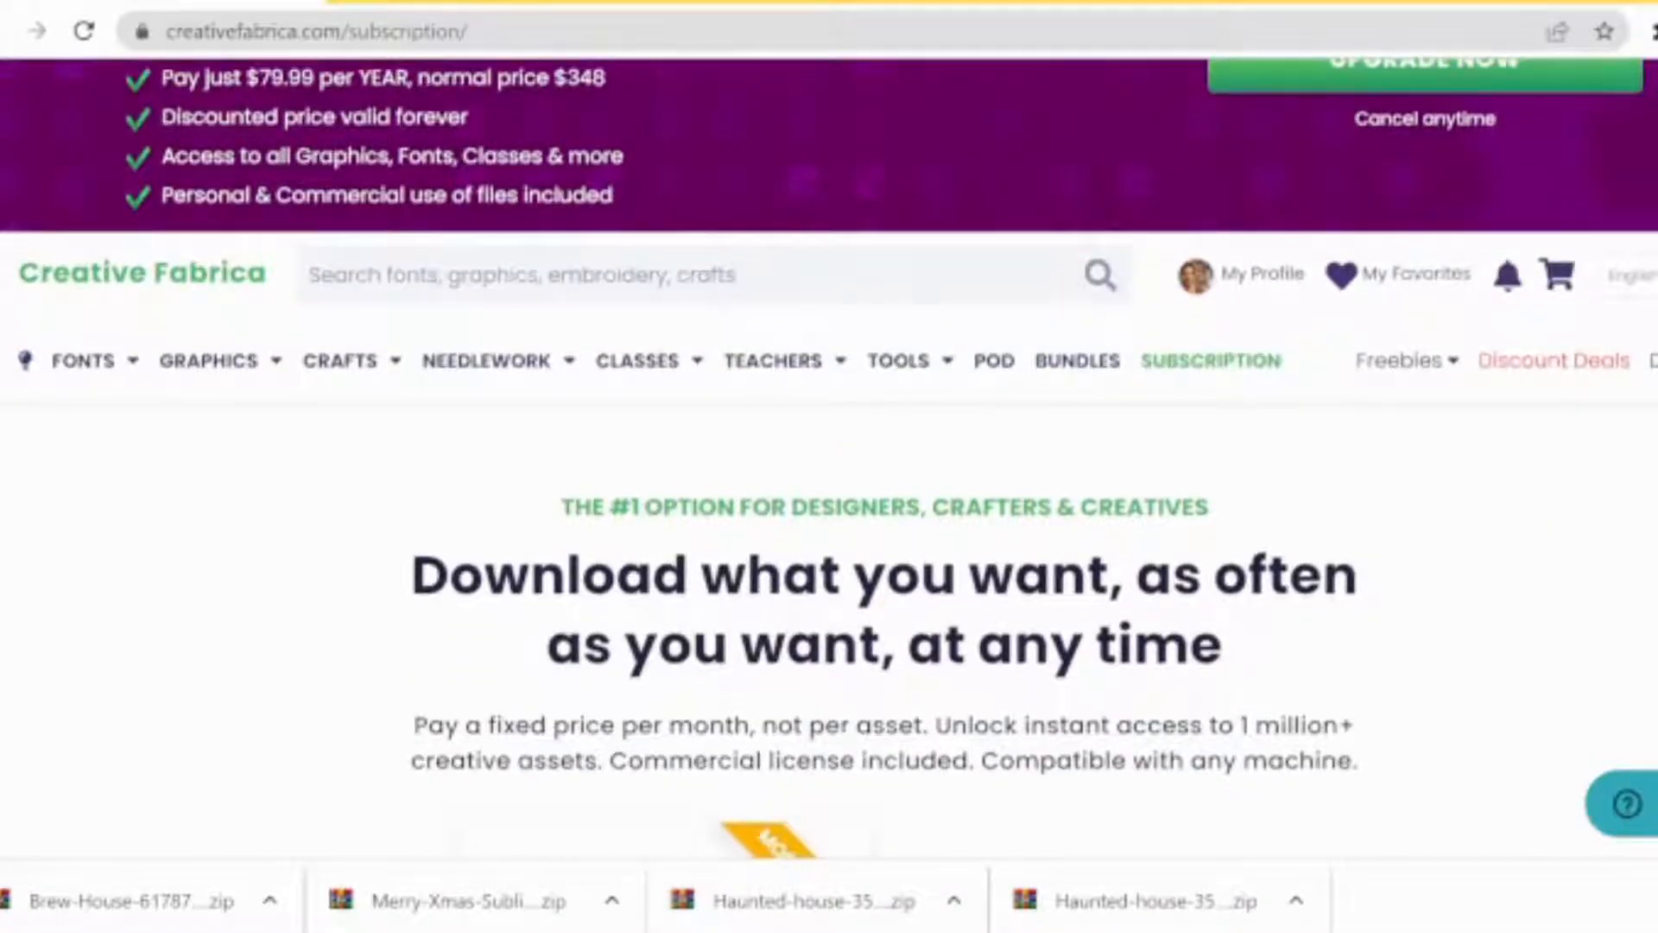
{"action": "scroll", "coordinate": [829, 458], "scroll_direction": "down", "scroll_amount": 1}
{"action": "scroll", "coordinate": [829, 466], "scroll_direction": "down", "scroll_amount": 3}
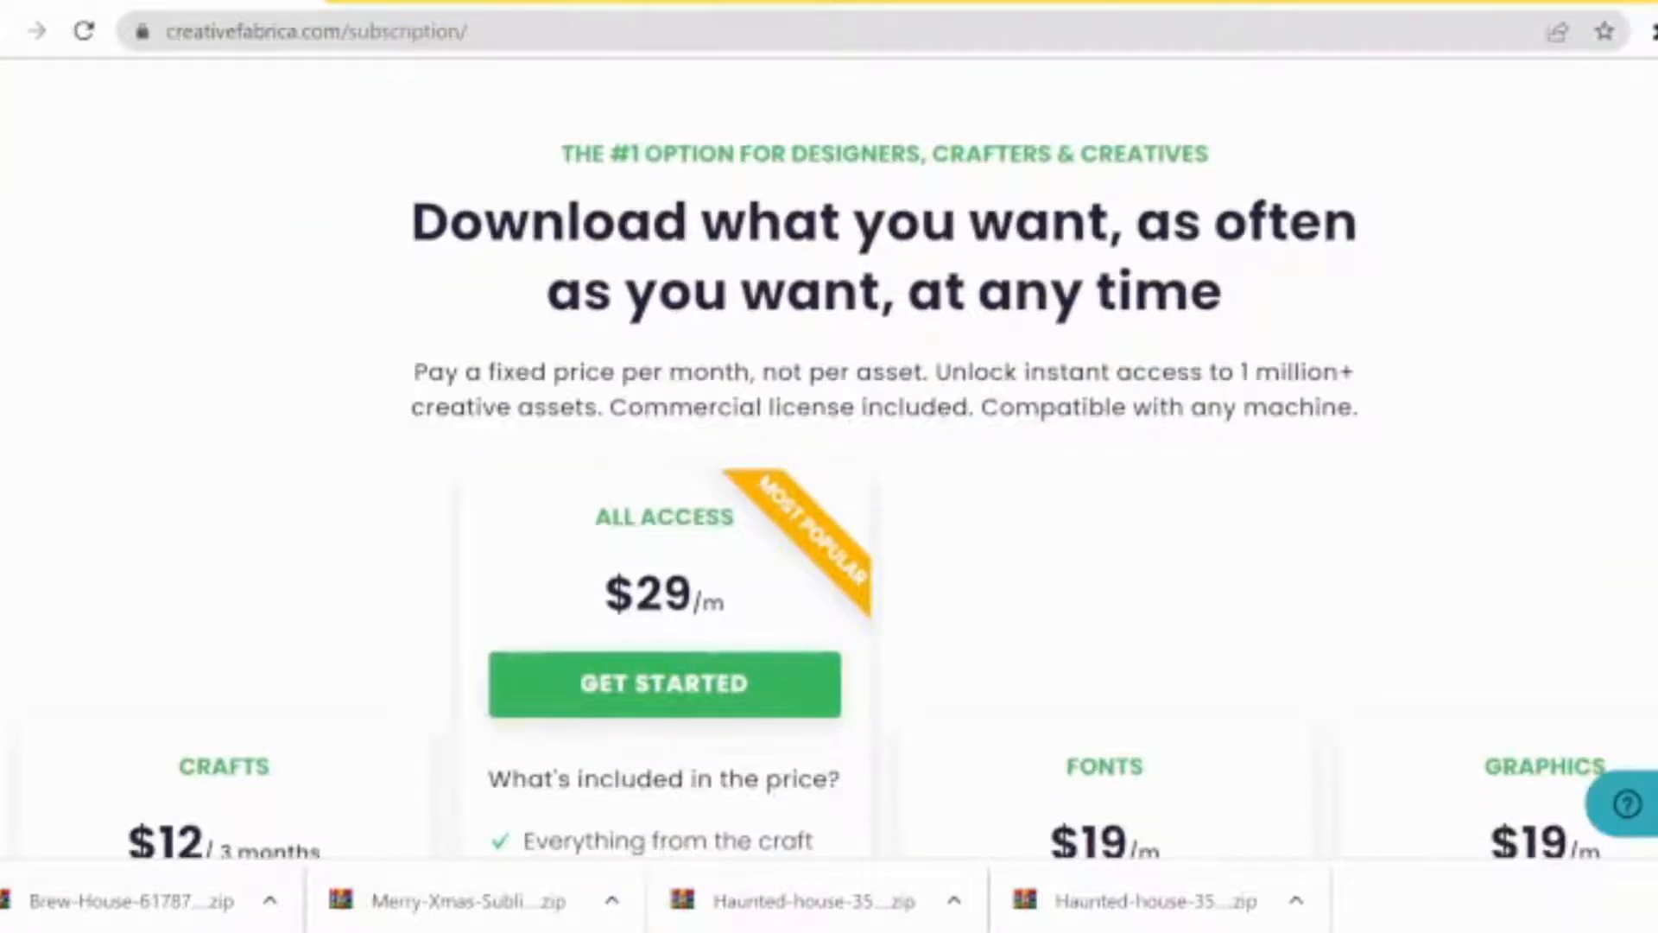
{"action": "scroll", "coordinate": [829, 466], "scroll_direction": "down", "scroll_amount": 1}
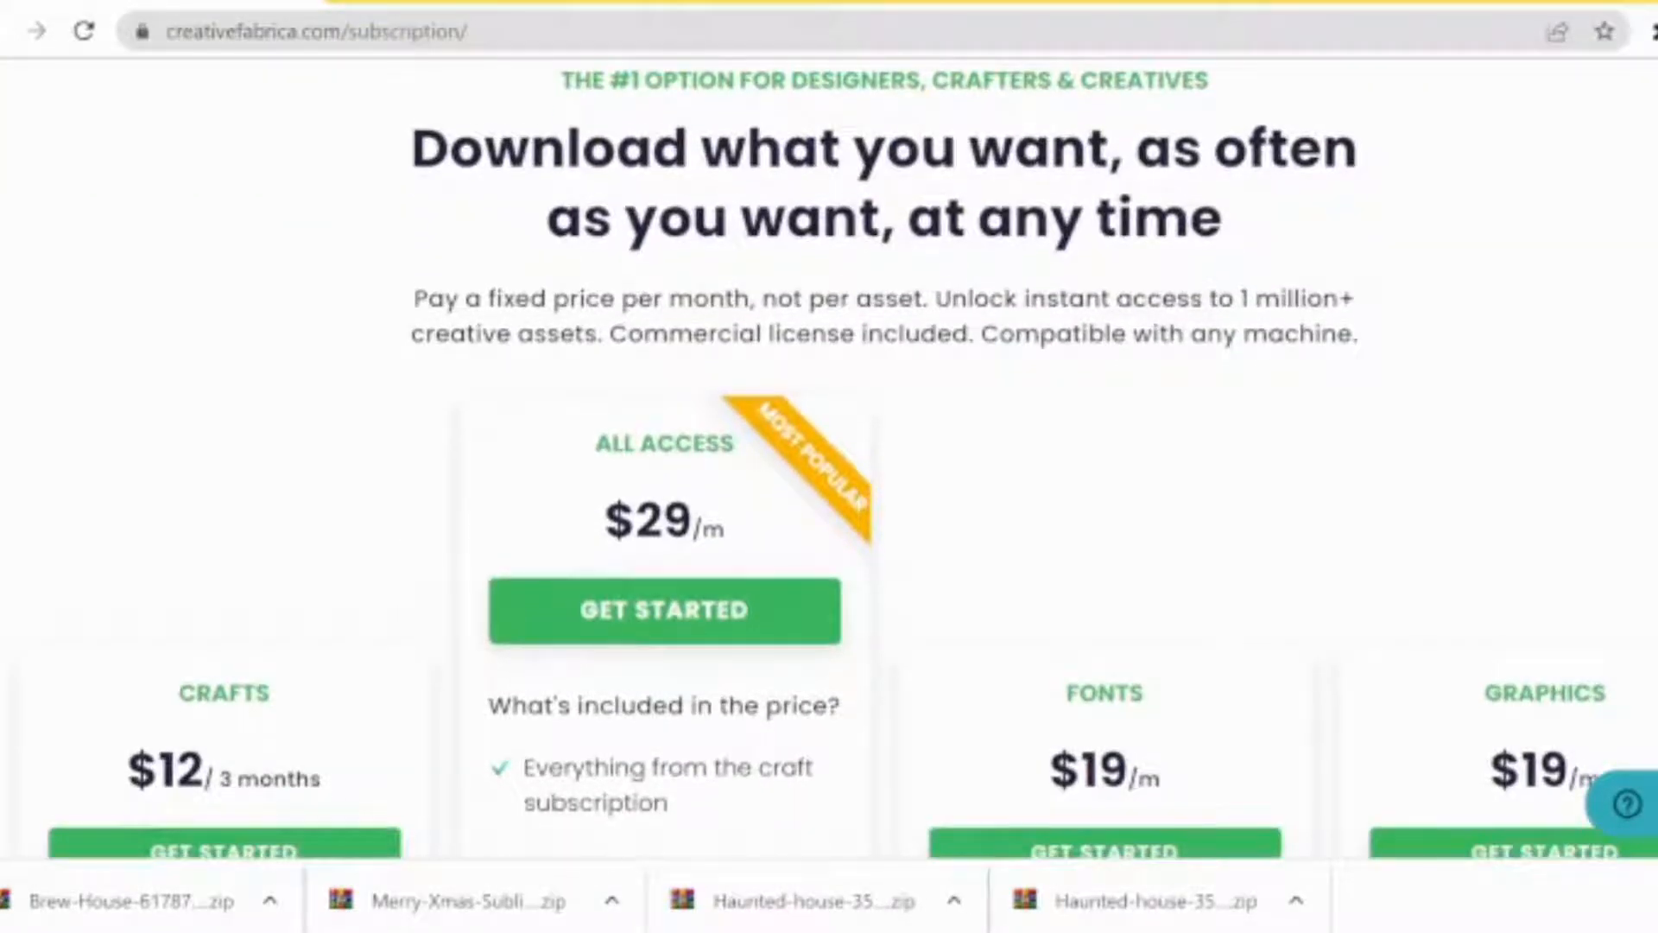
{"action": "scroll", "coordinate": [829, 466], "scroll_direction": "down", "scroll_amount": 4}
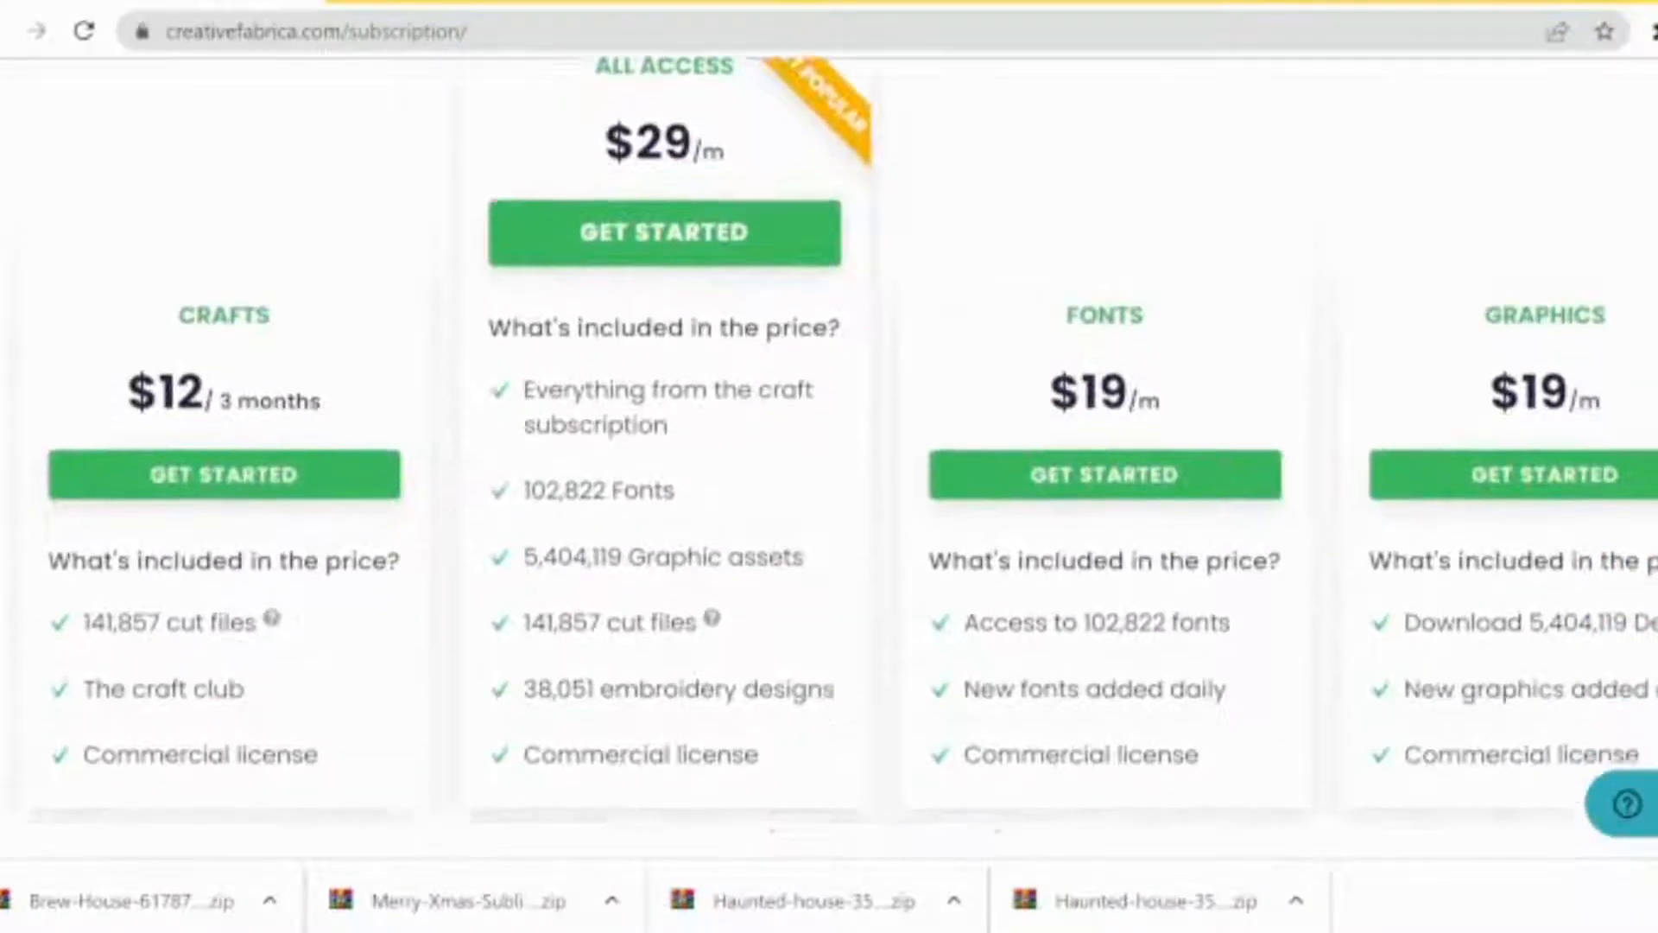
{"action": "scroll", "coordinate": [829, 466], "scroll_direction": "down", "scroll_amount": 1}
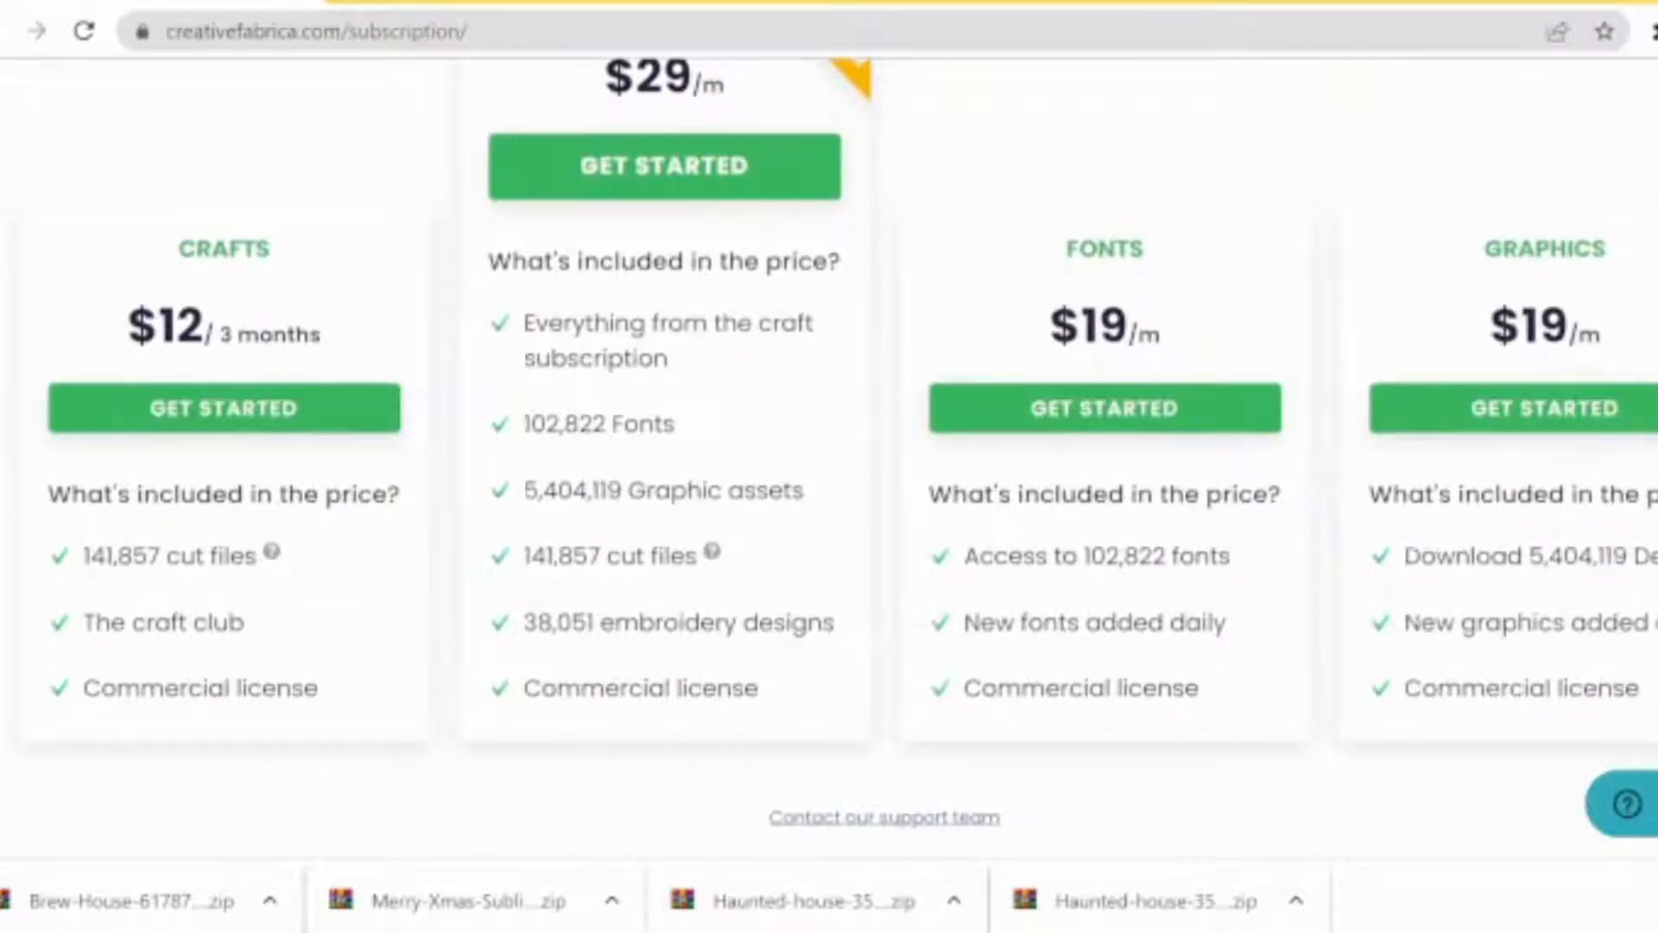
{"action": "scroll", "coordinate": [829, 466], "scroll_direction": "up", "scroll_amount": 10}
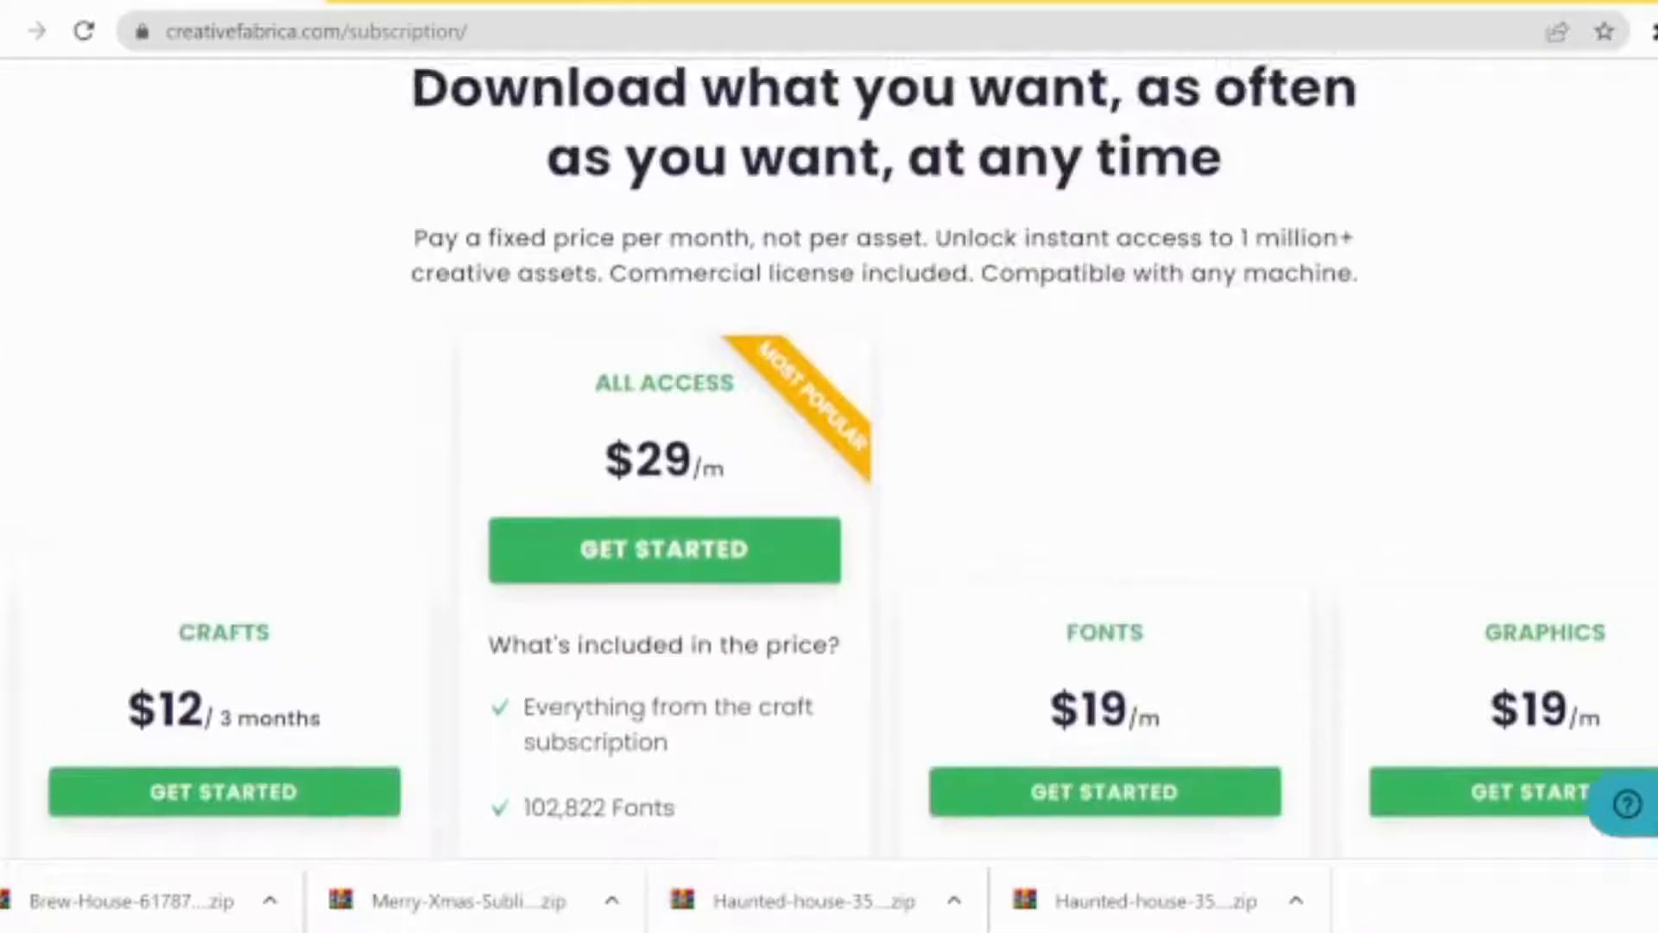
{"action": "scroll", "coordinate": [829, 466], "scroll_direction": "up", "scroll_amount": 1}
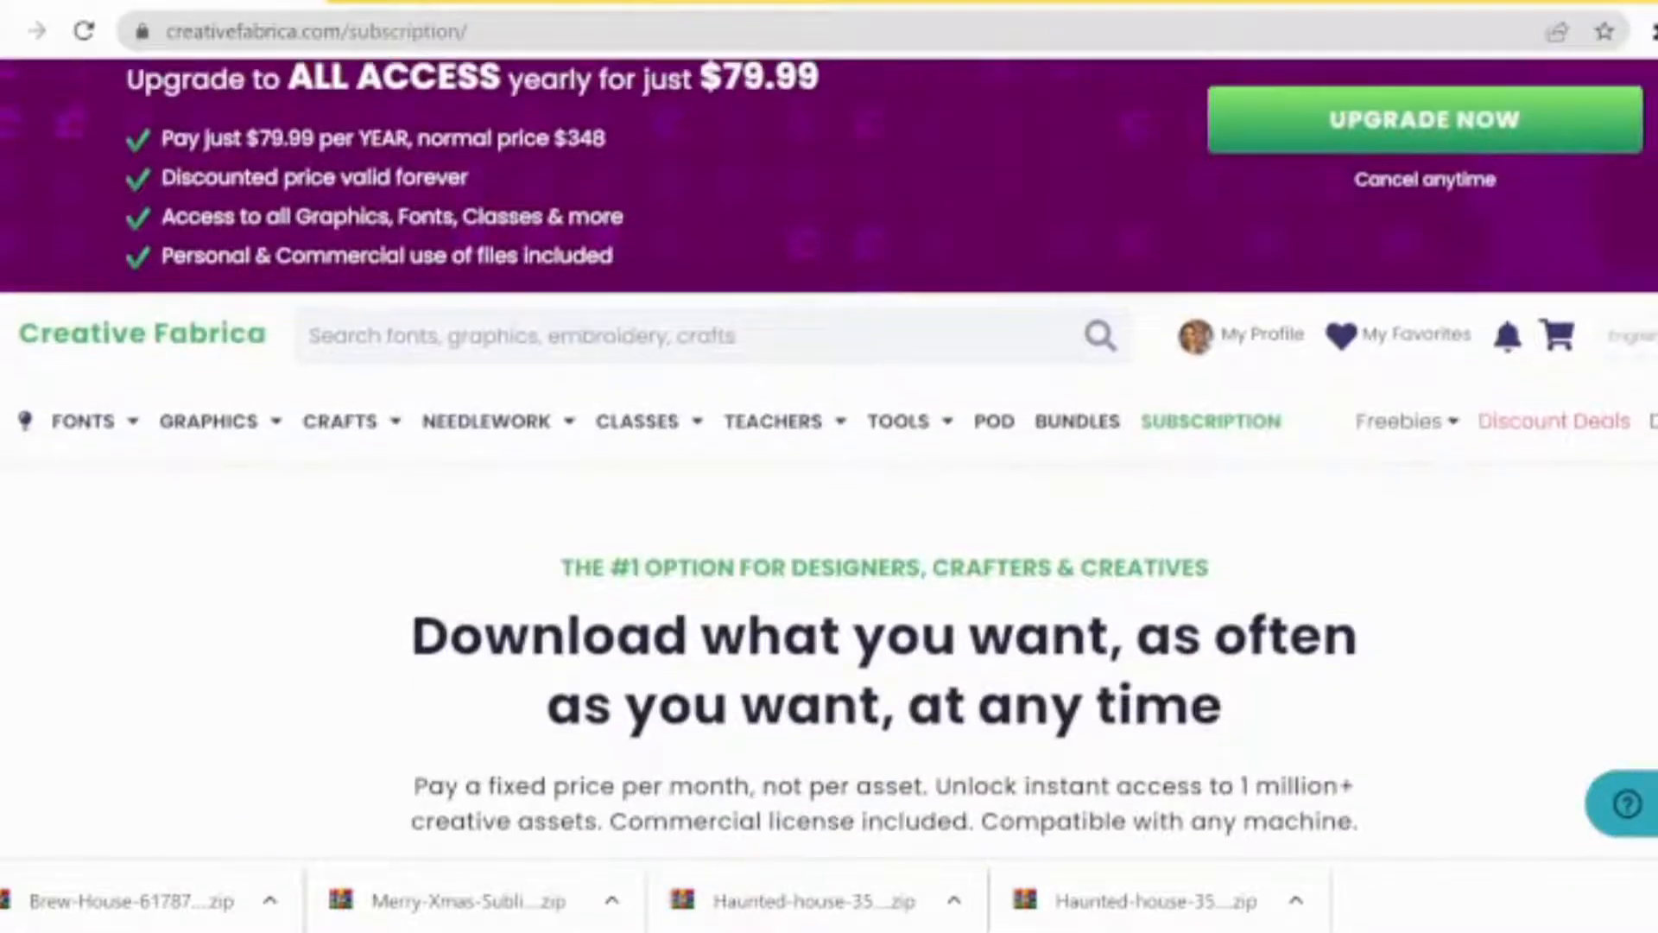
Look over the subcategories offered under Fonts, Graphics and Crafts
{"action": "mouse_move", "coordinate": [135, 427]}
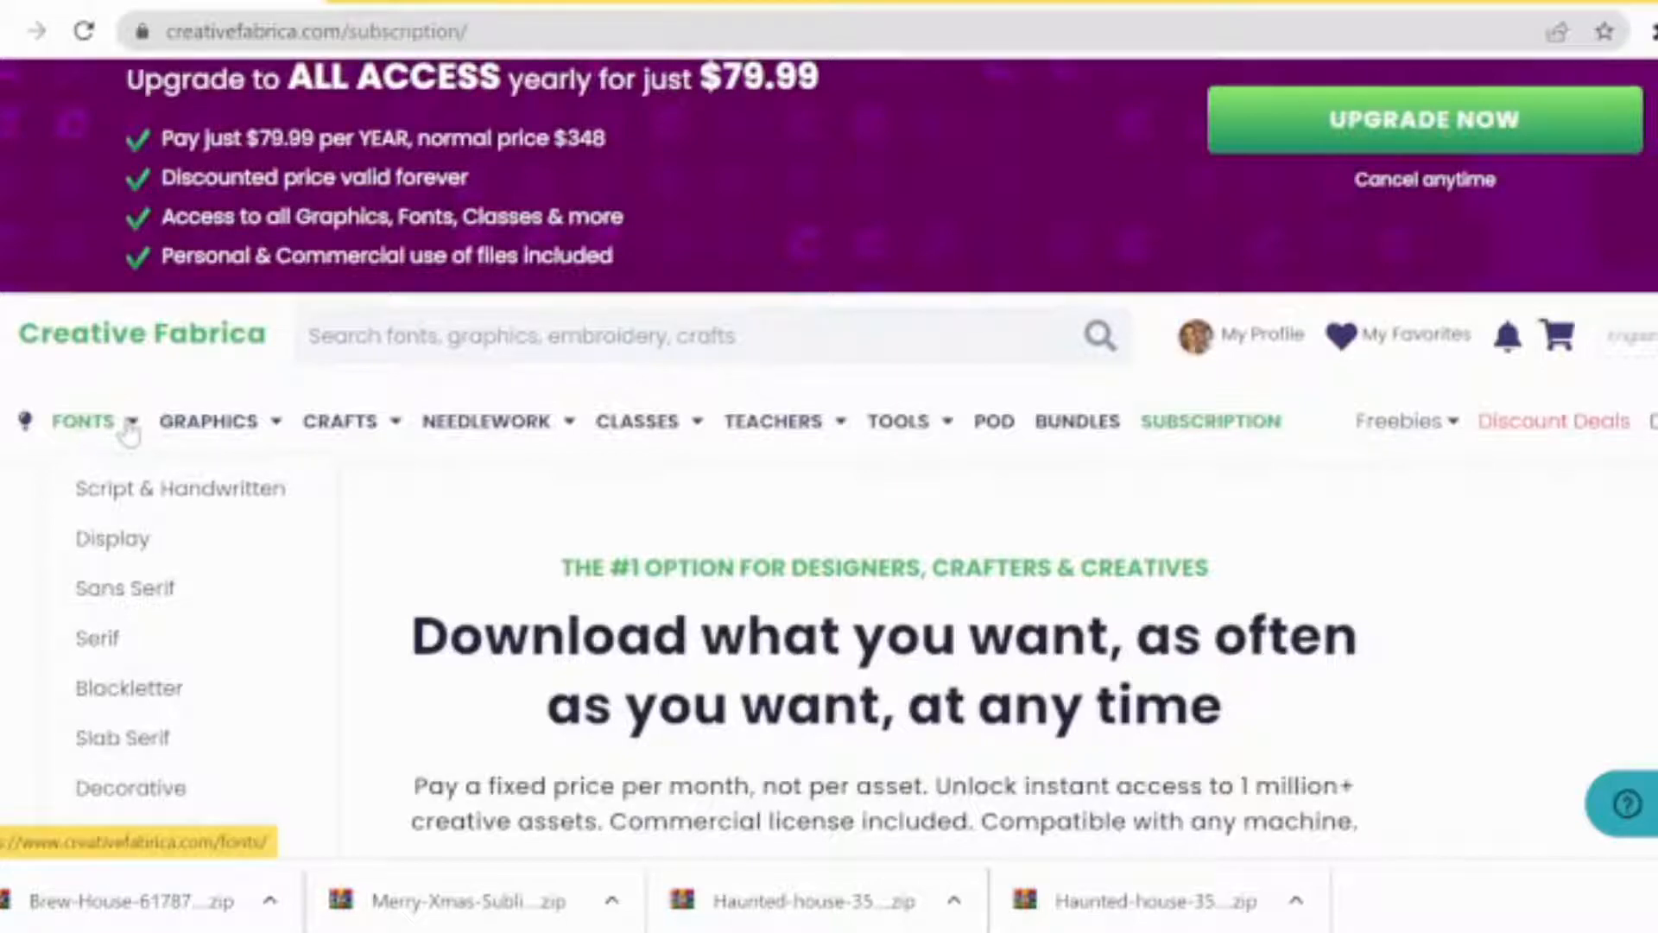
{"action": "mouse_move", "coordinate": [238, 427]}
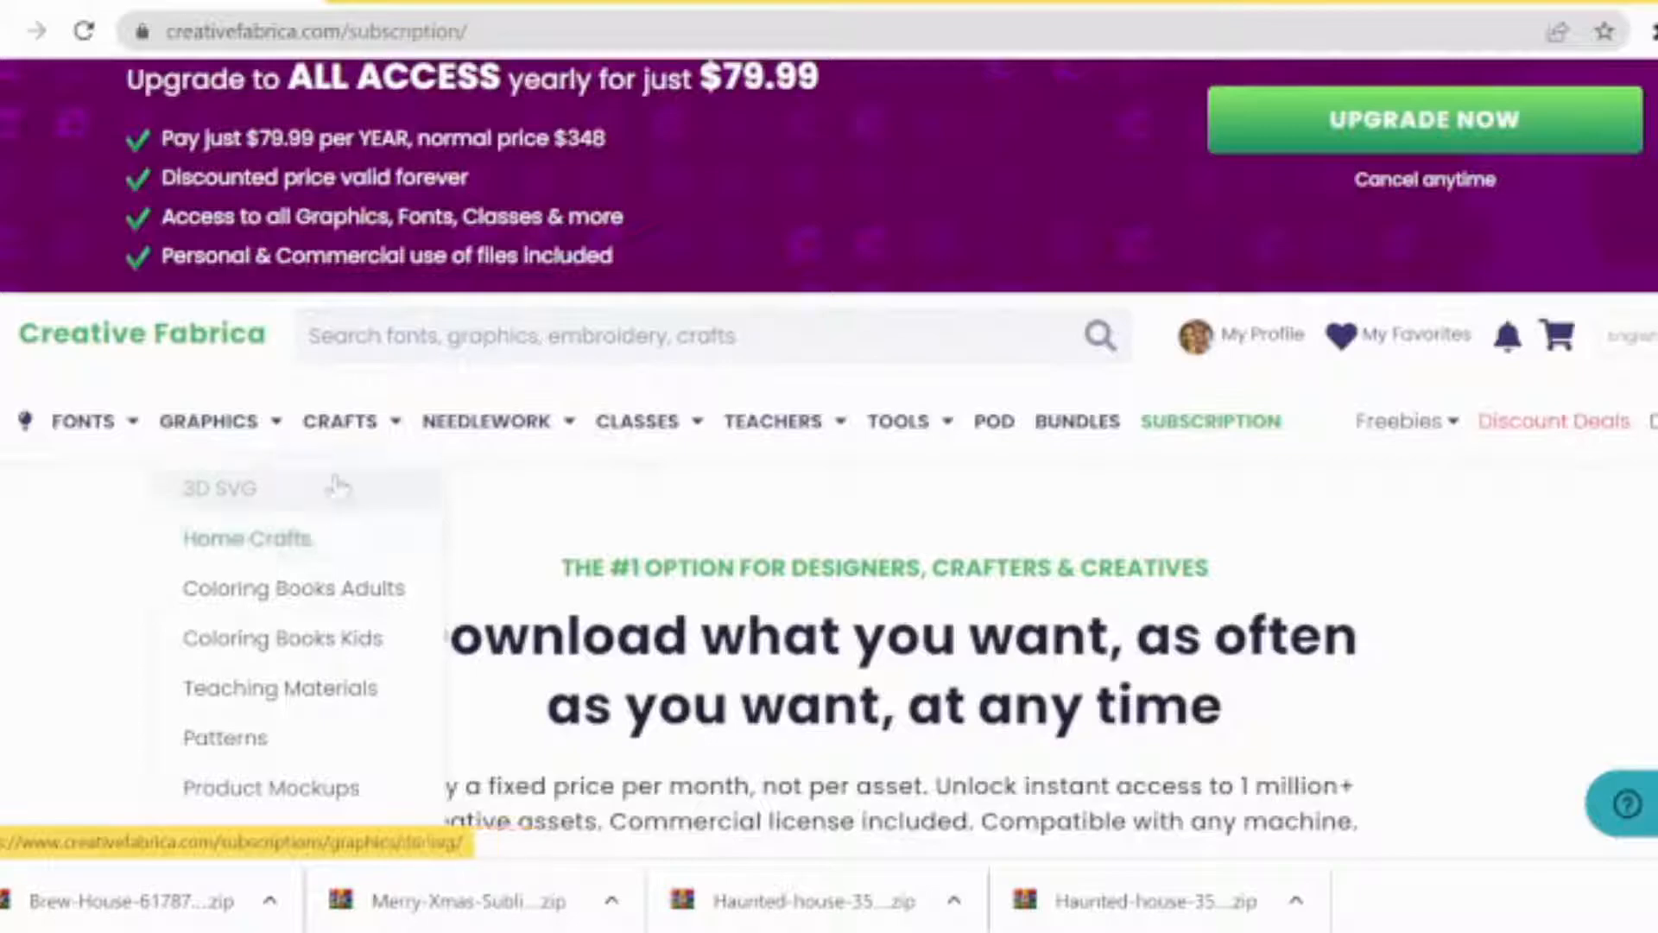
{"action": "mouse_move", "coordinate": [382, 432]}
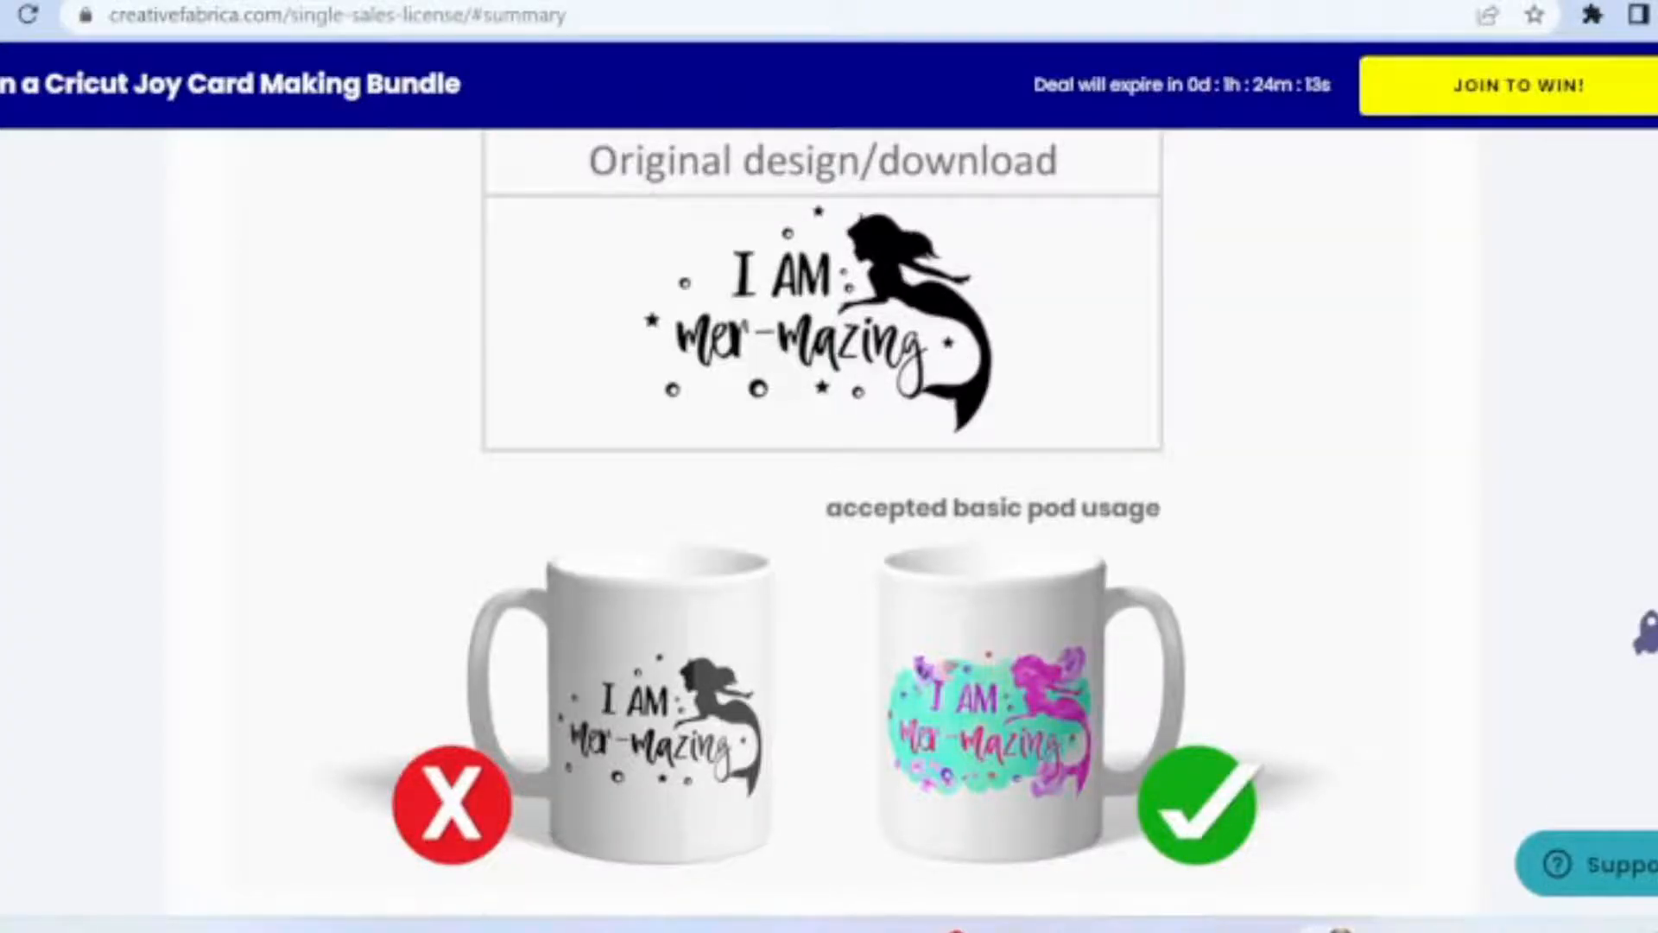
Review the Single Sales License page from the print-on-demand mug example up to its introduction and leave it
{"action": "scroll", "coordinate": [820, 518], "scroll_direction": "up", "scroll_amount": 20}
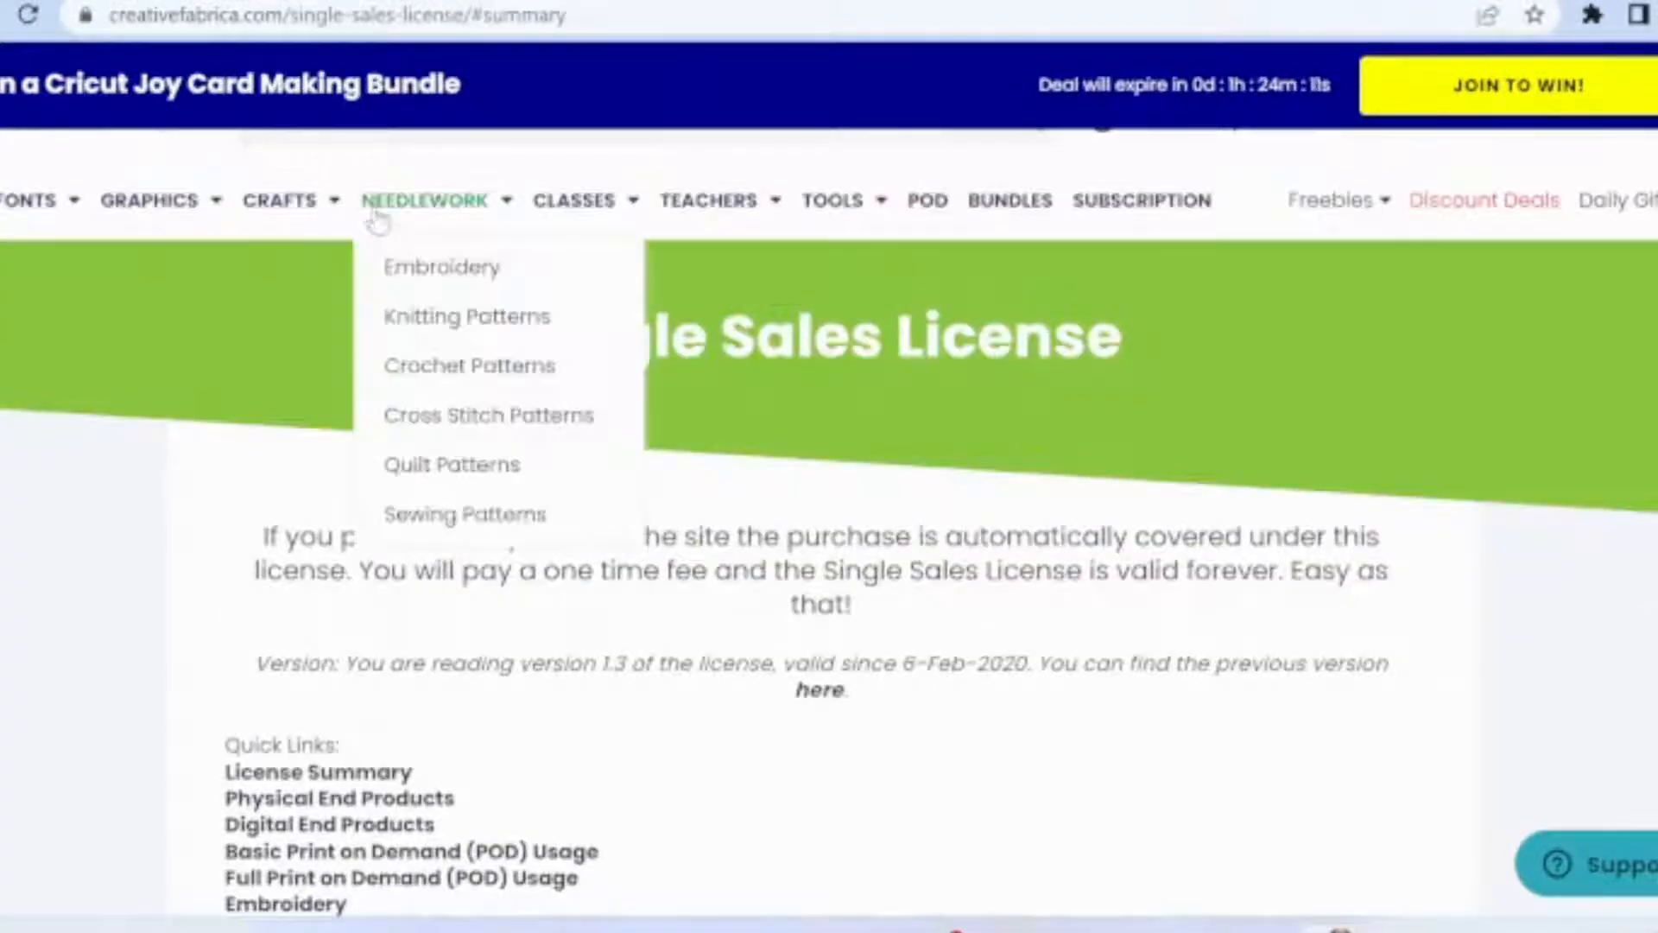
{"action": "key", "text": "alt+Left"}
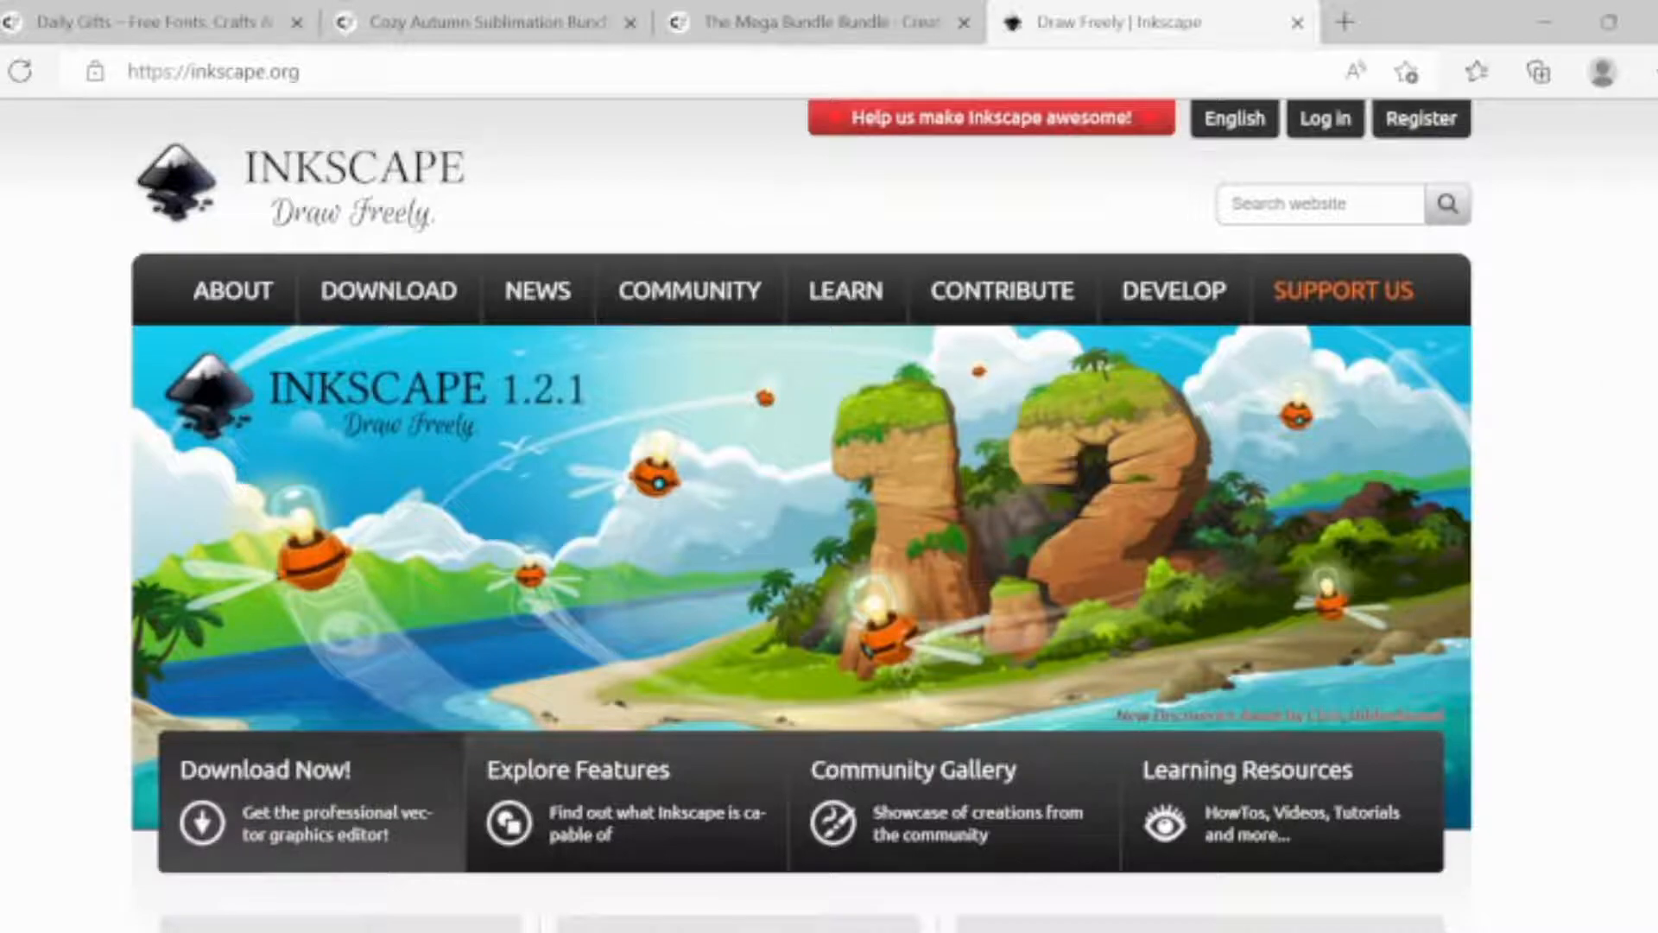
Look over the Inkscape home page and open the download page for the vector graphics editor
{"action": "scroll", "coordinate": [803, 514], "scroll_direction": "down", "scroll_amount": 1}
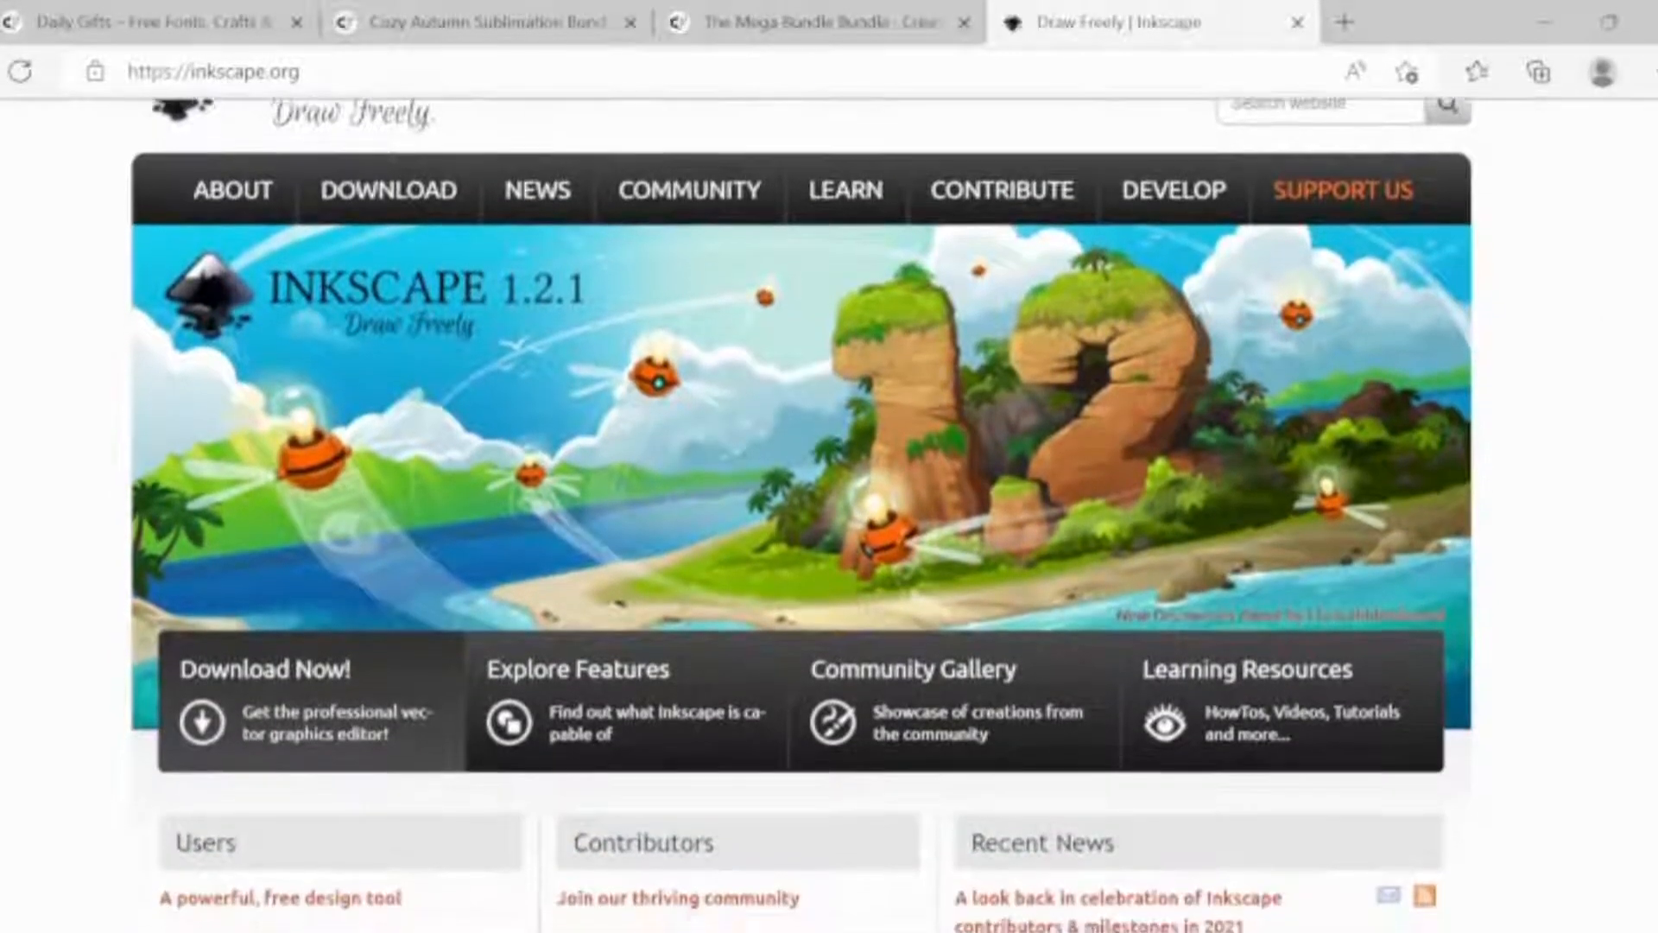
{"action": "scroll", "coordinate": [803, 513], "scroll_direction": "up", "scroll_amount": 1}
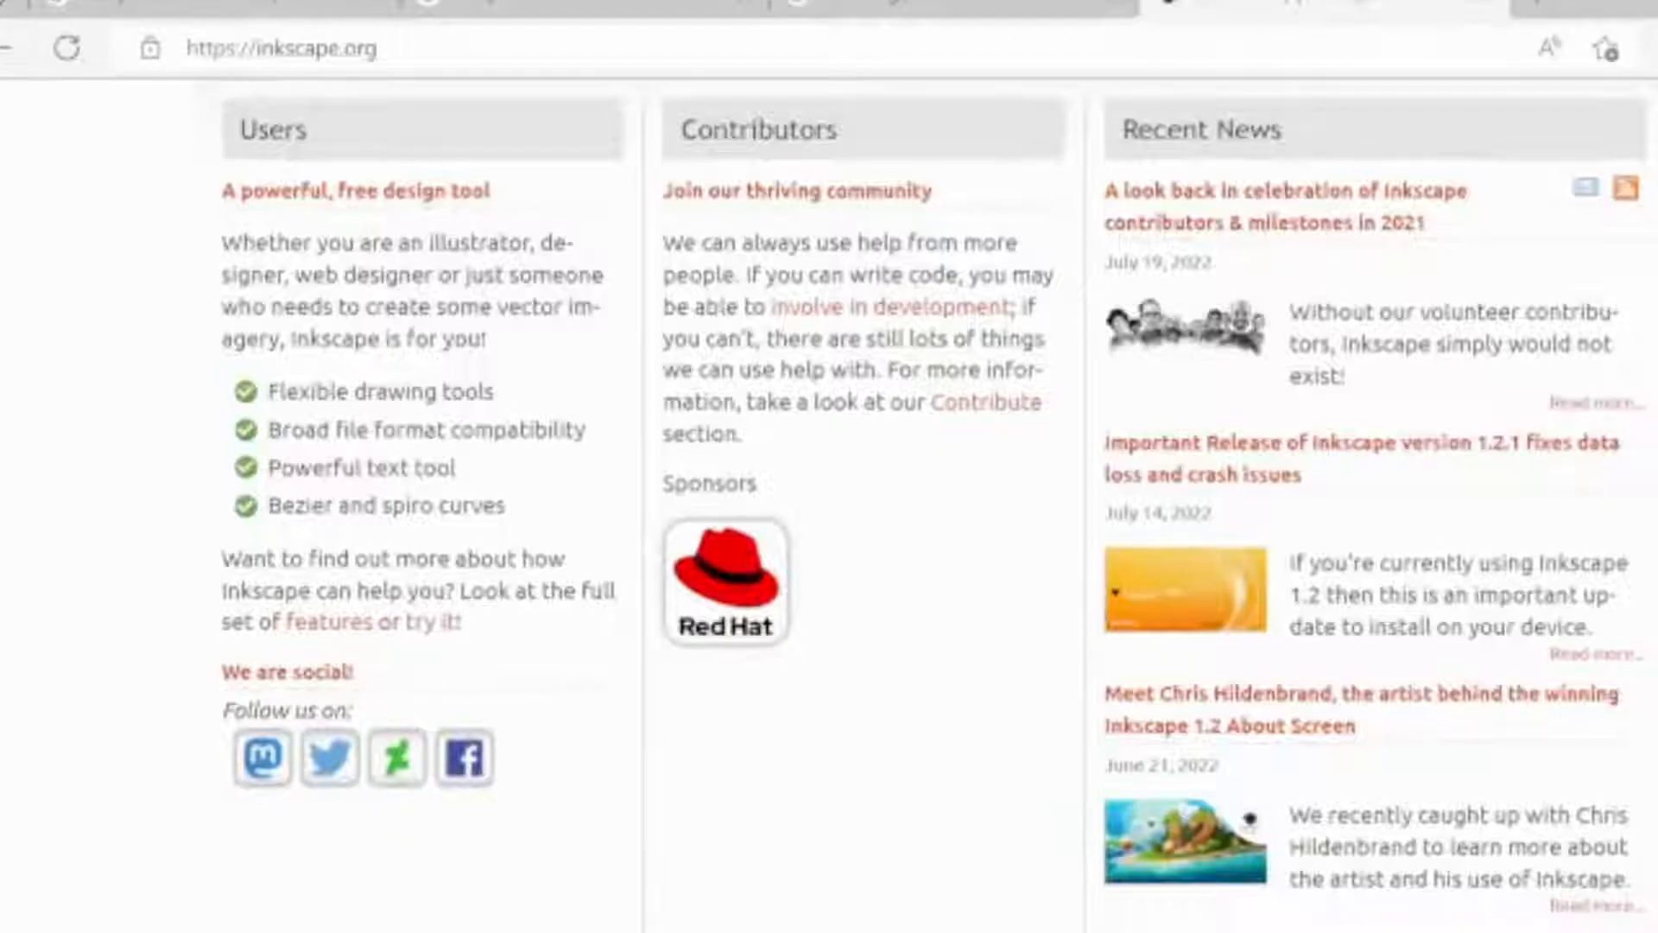
{"action": "scroll", "coordinate": [803, 514], "scroll_direction": "up", "scroll_amount": 4}
{"action": "scroll", "coordinate": [803, 514], "scroll_direction": "up", "scroll_amount": 3}
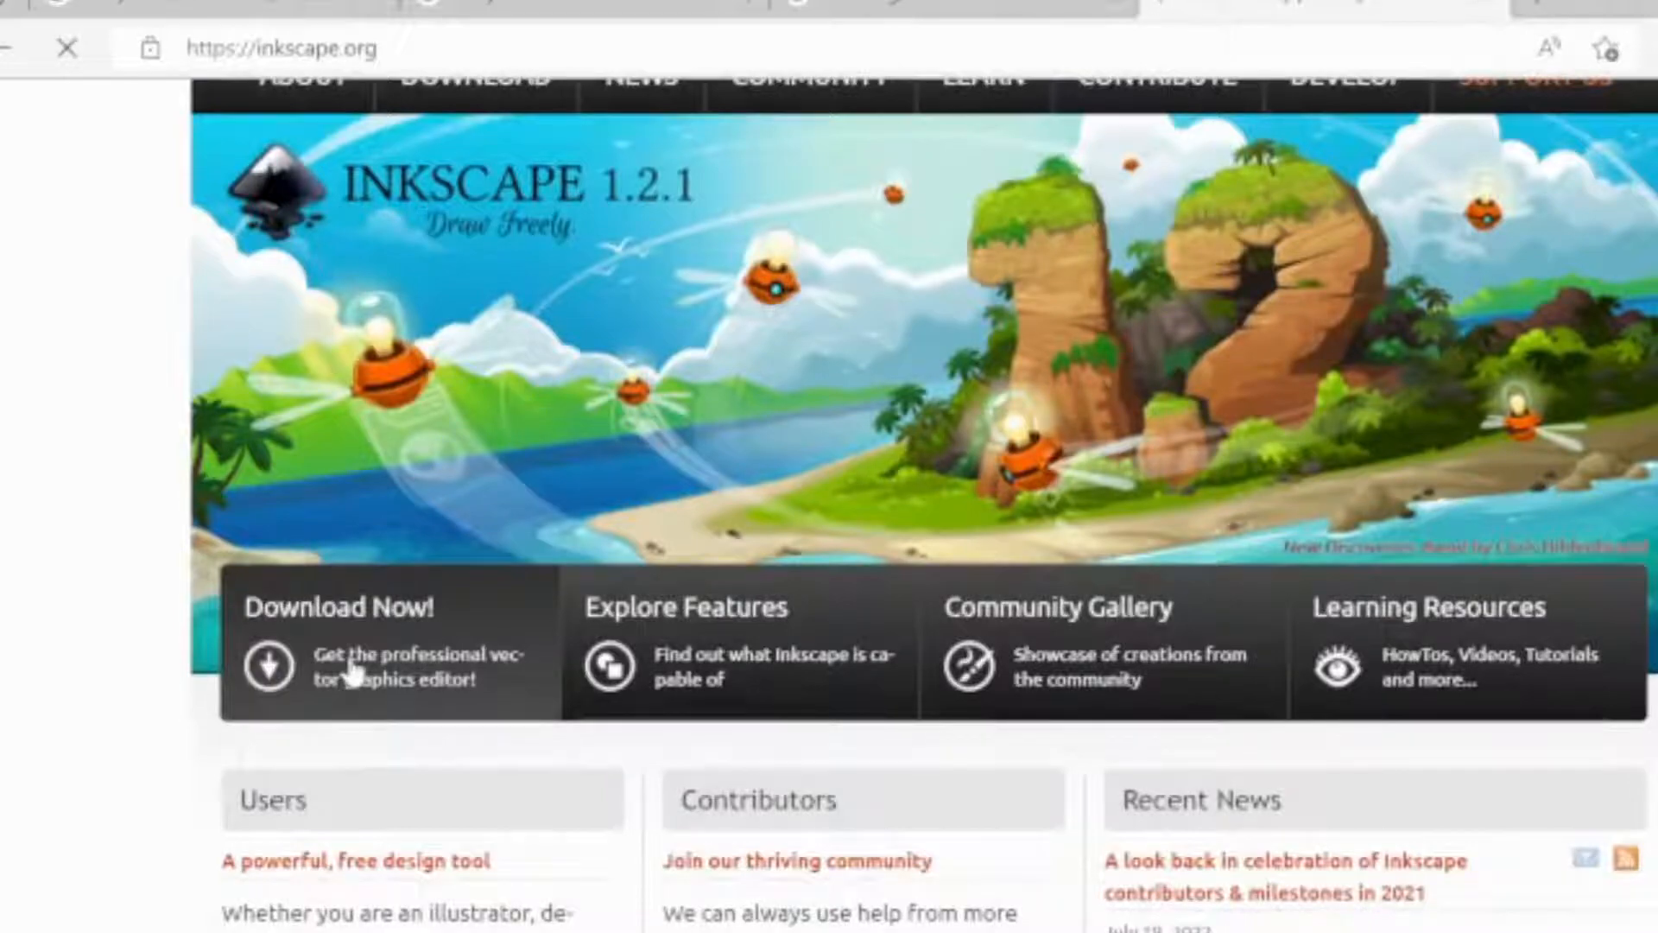
{"action": "left_click", "coordinate": [352, 669]}
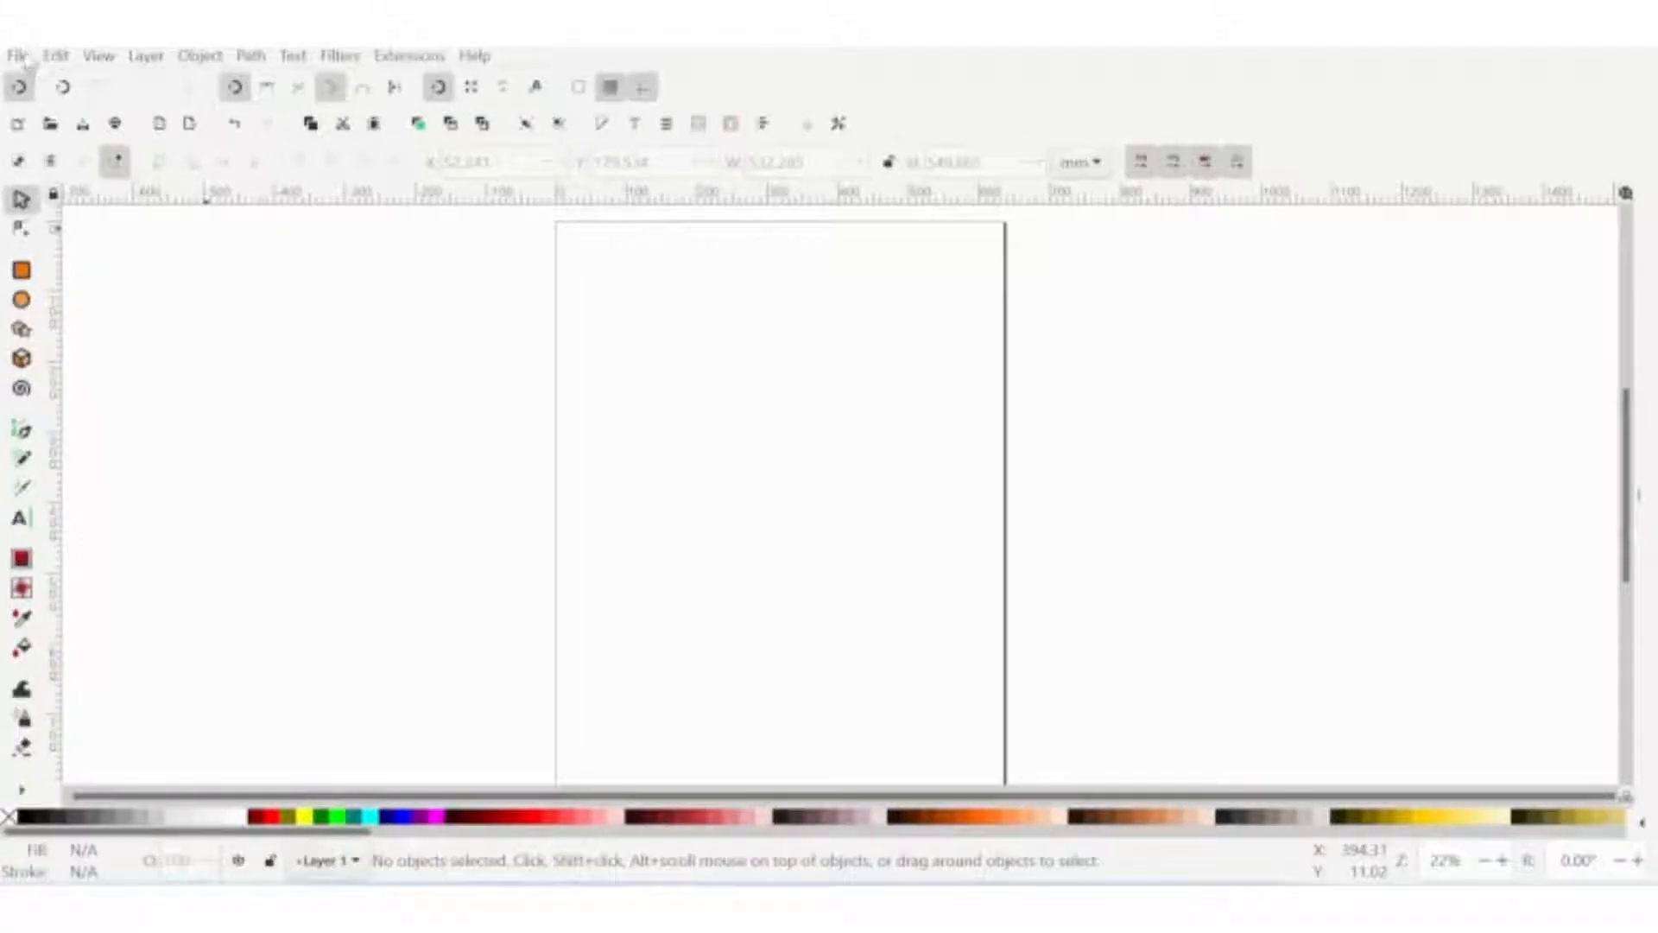
In Inkscape, import the last listed Skeletons dancing file from the Skeletons-dancing 35083535 folder
{"action": "left_click", "coordinate": [24, 58]}
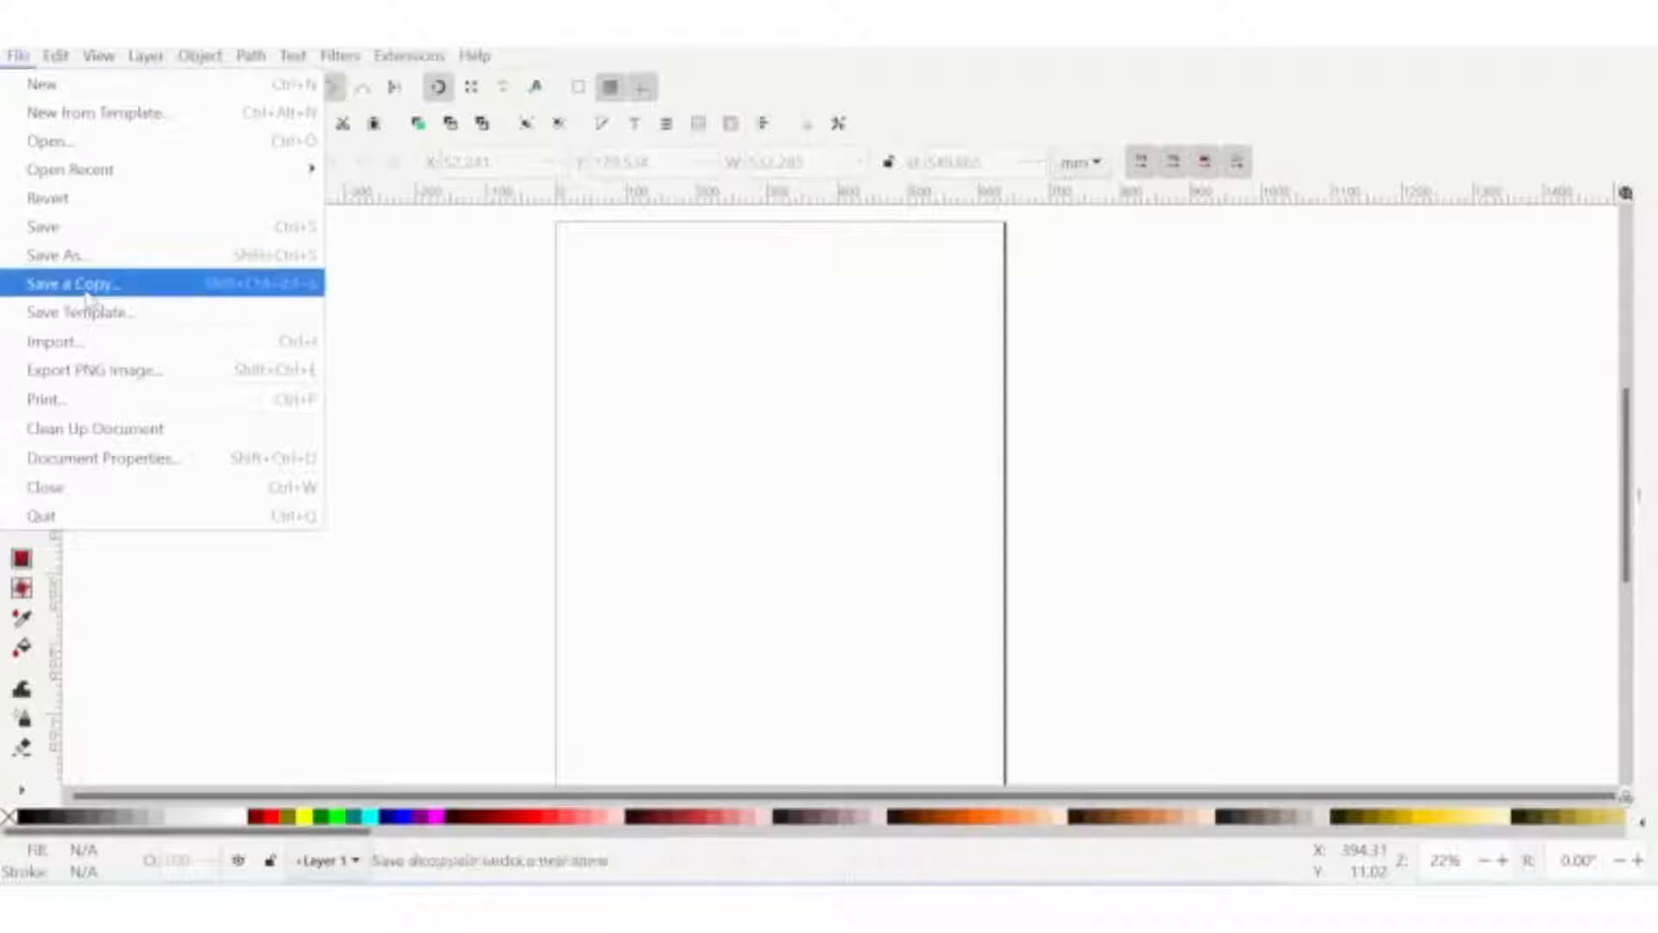
{"action": "left_click", "coordinate": [59, 346]}
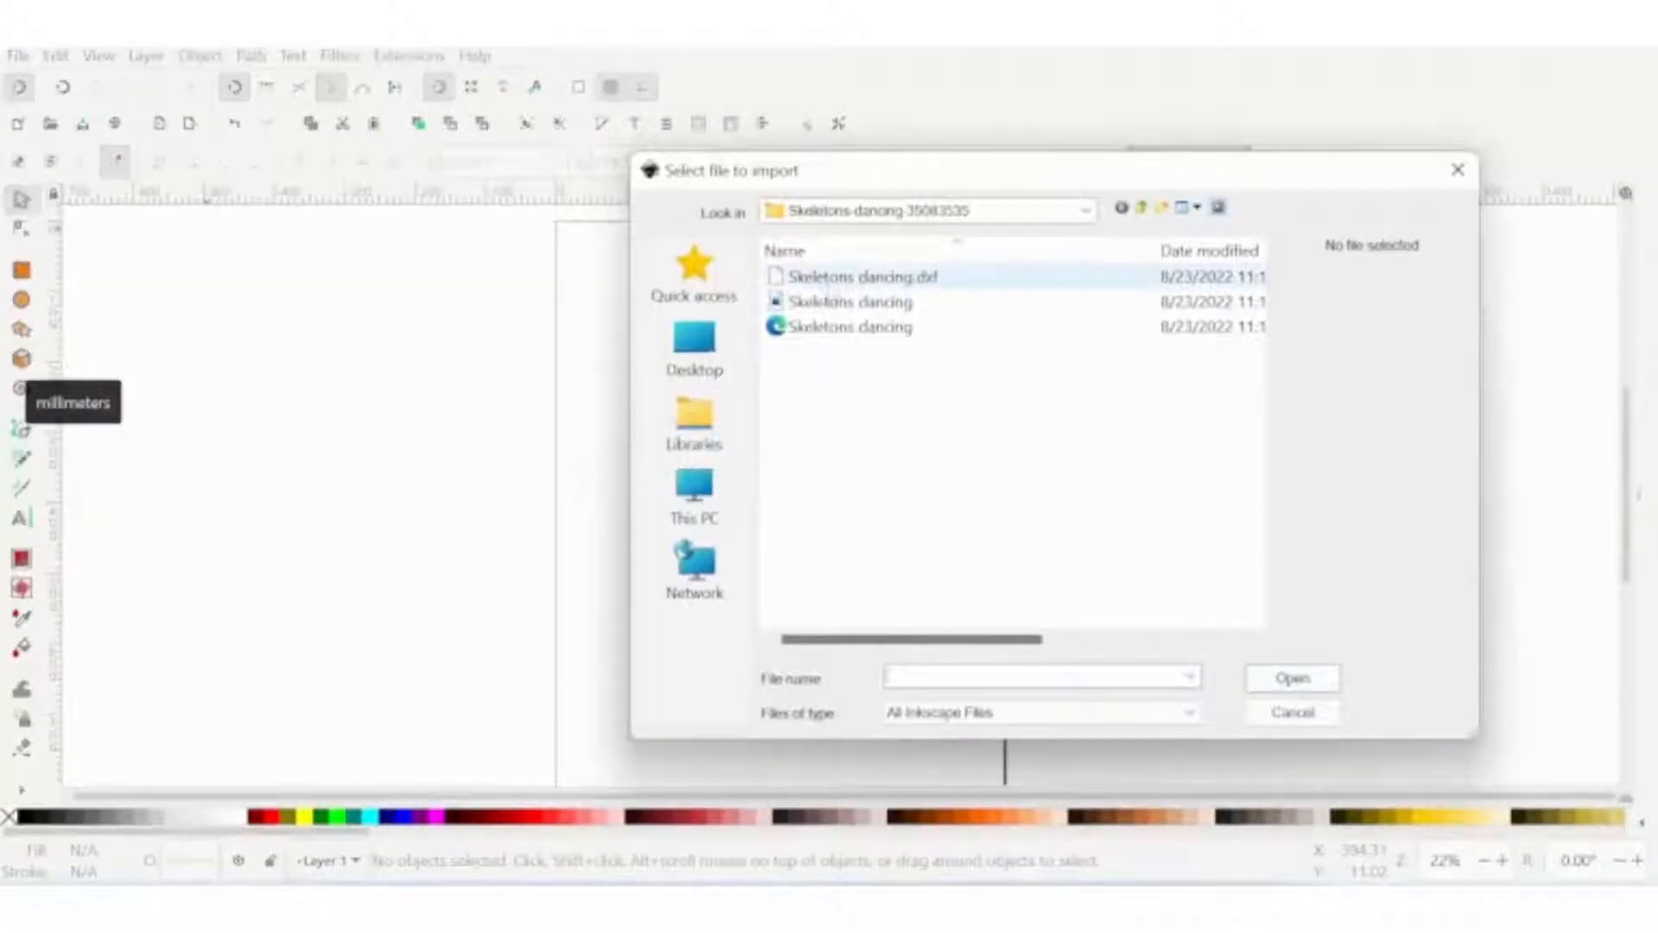
{"action": "double_click", "coordinate": [843, 335]}
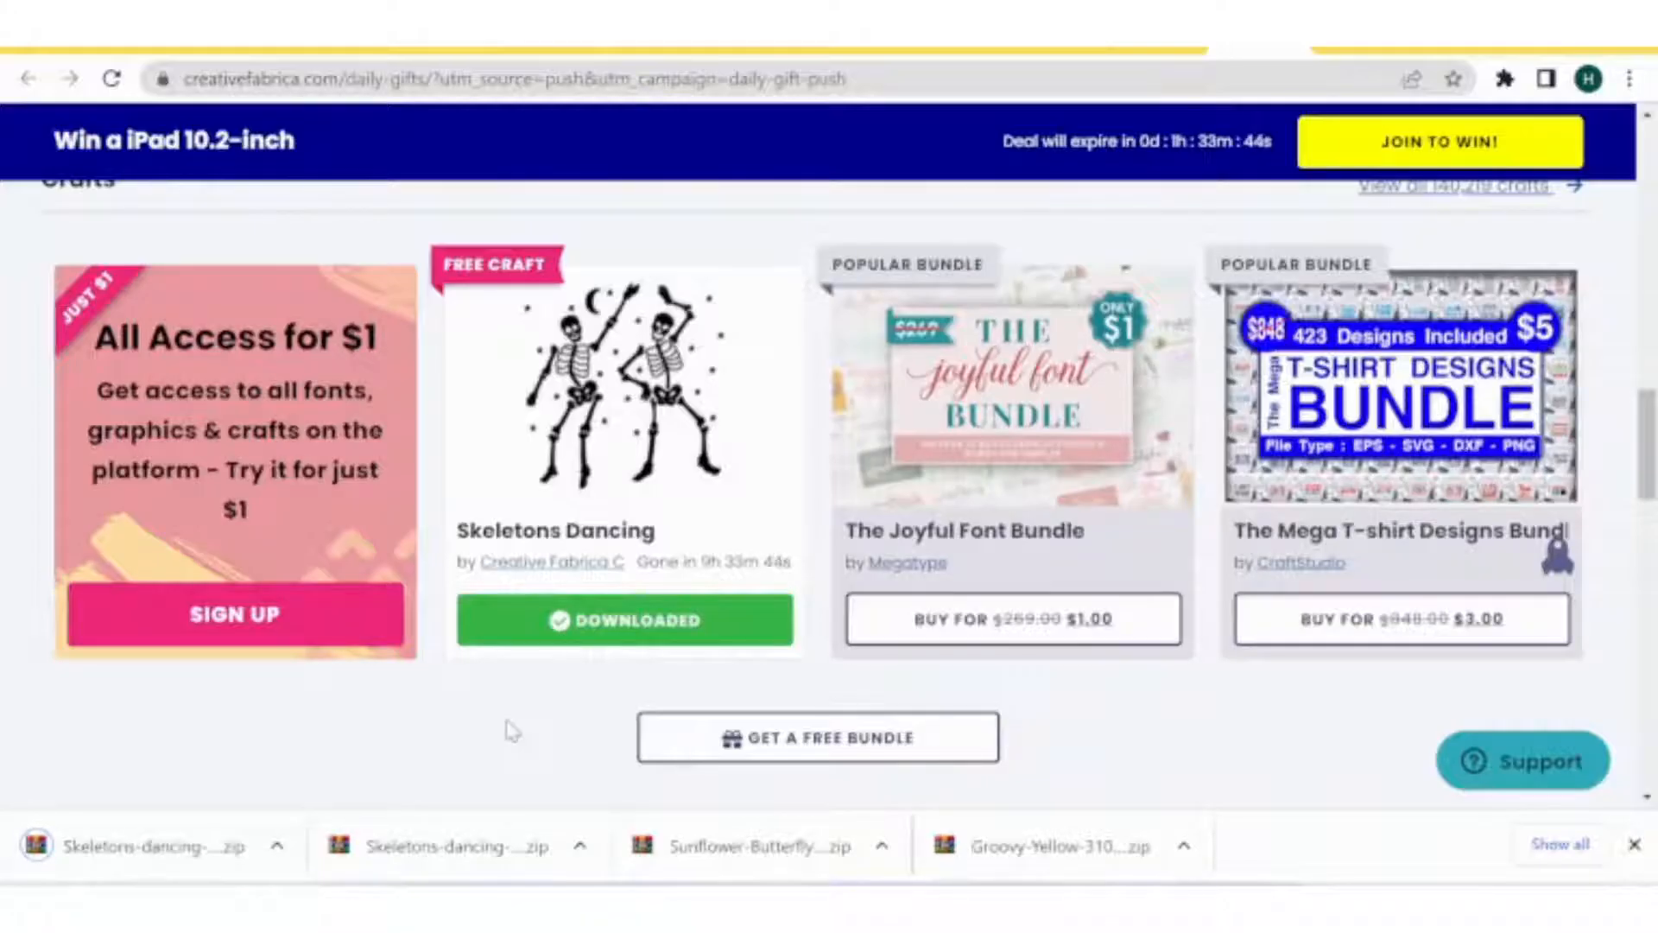
In File Explorer, extract the Skeletons-dancing-35083535 (1) archive in Downloads to its suggested folder
{"action": "mouse_move", "coordinate": [667, 907]}
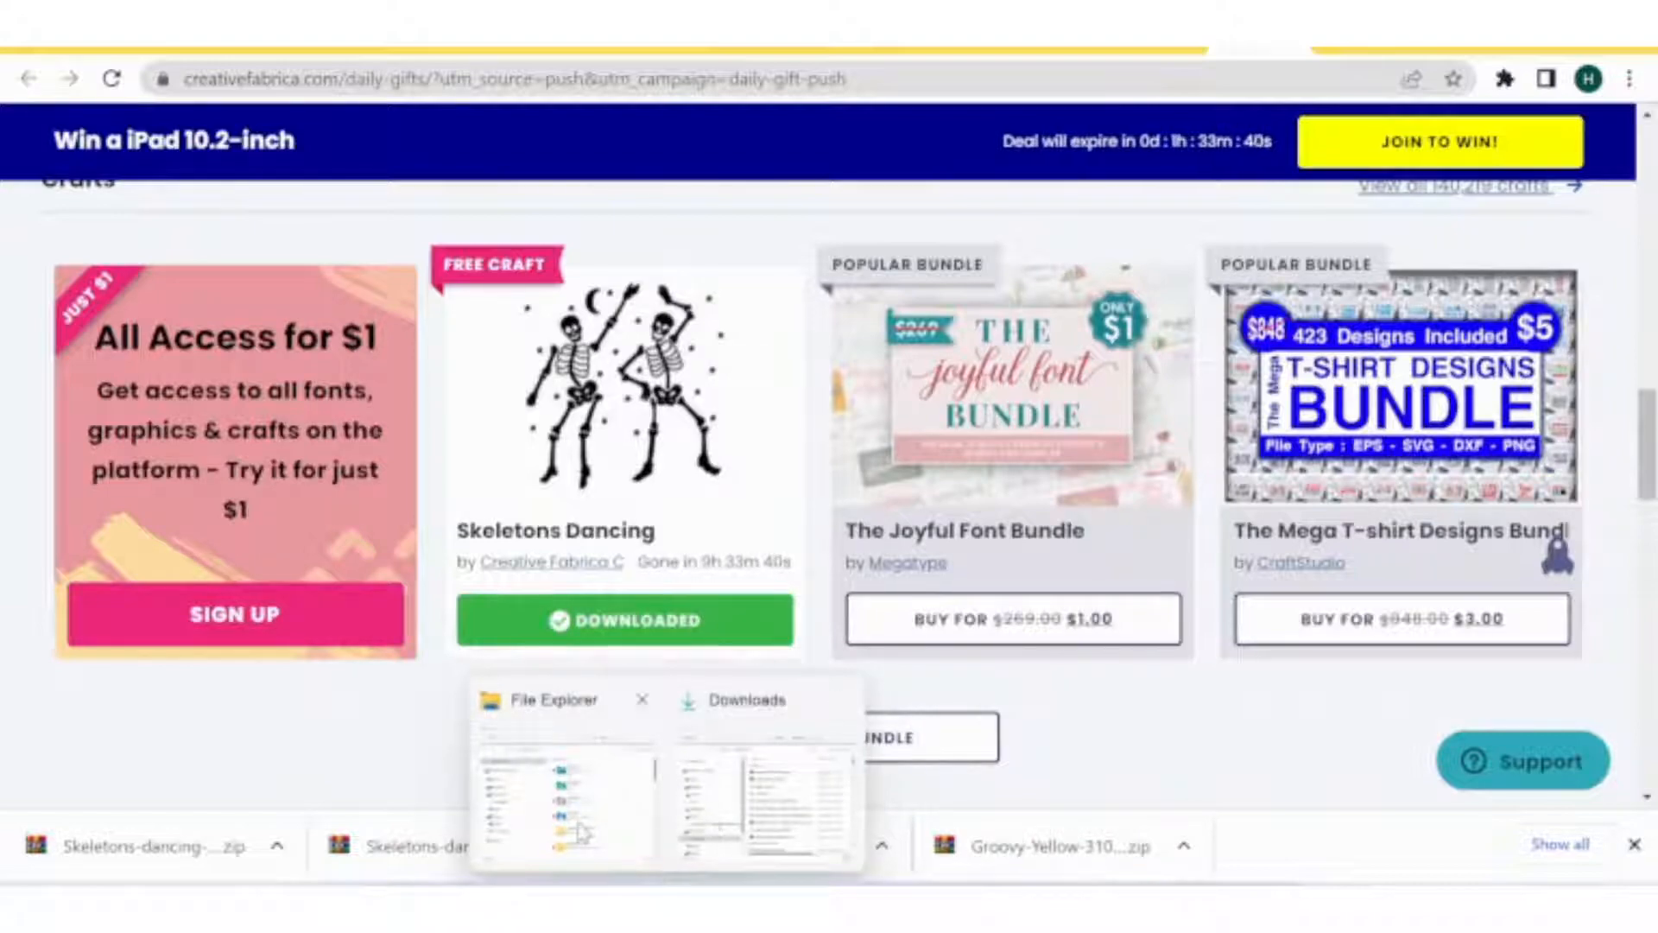
{"action": "mouse_move", "coordinate": [581, 831]}
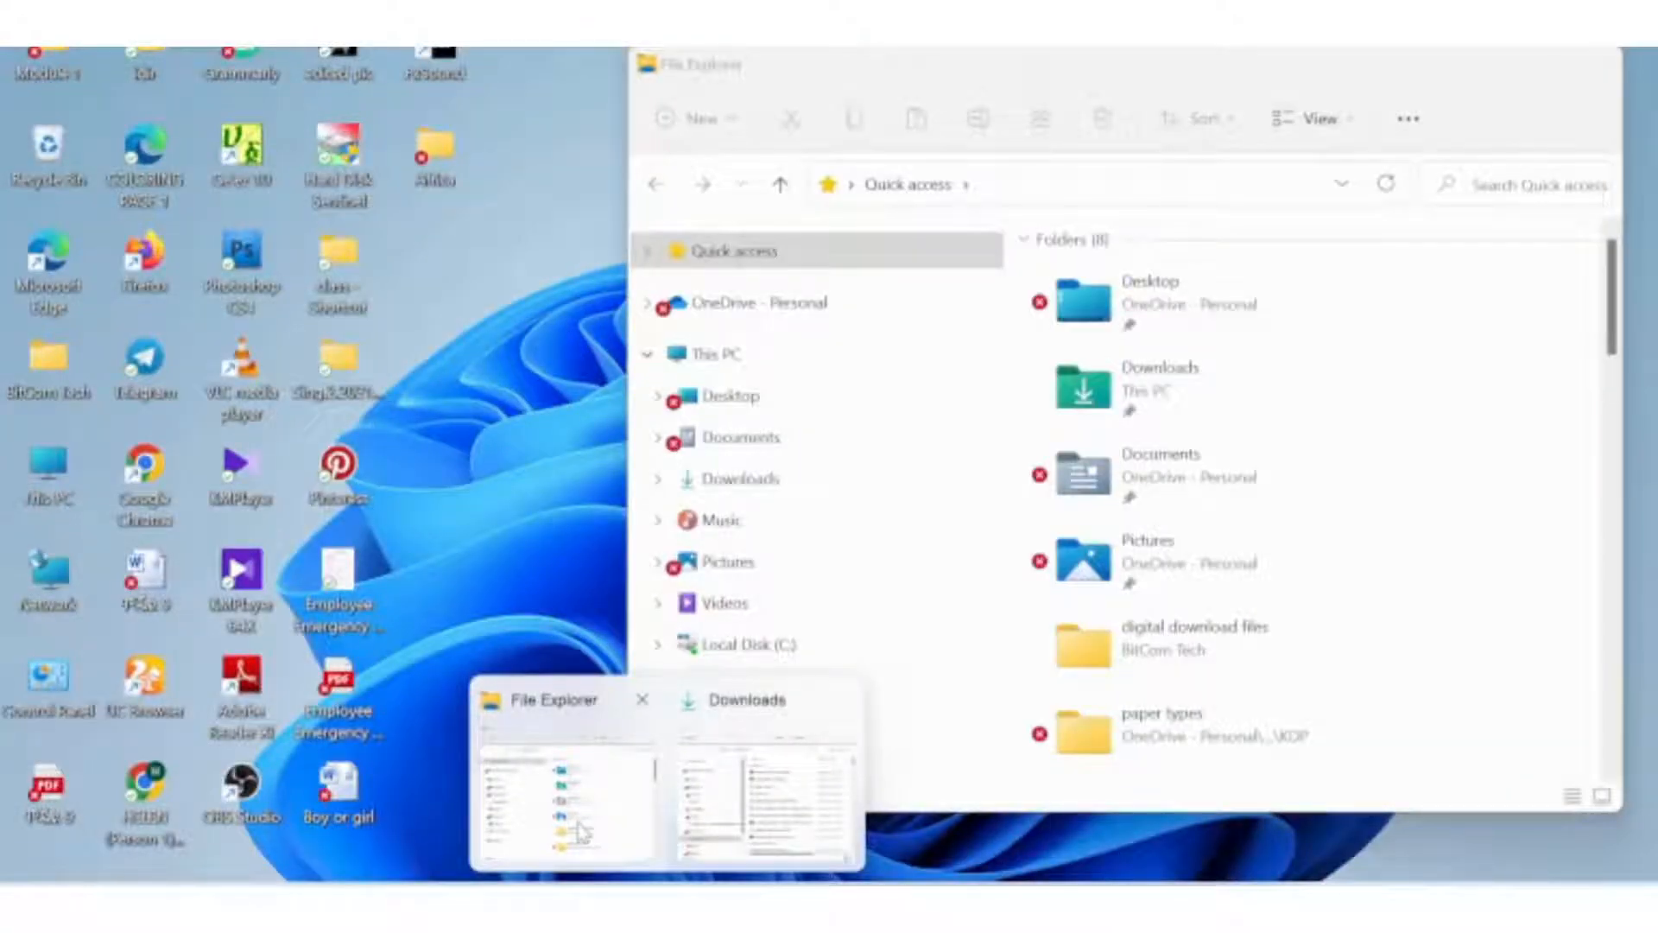
{"action": "left_click", "coordinate": [581, 831]}
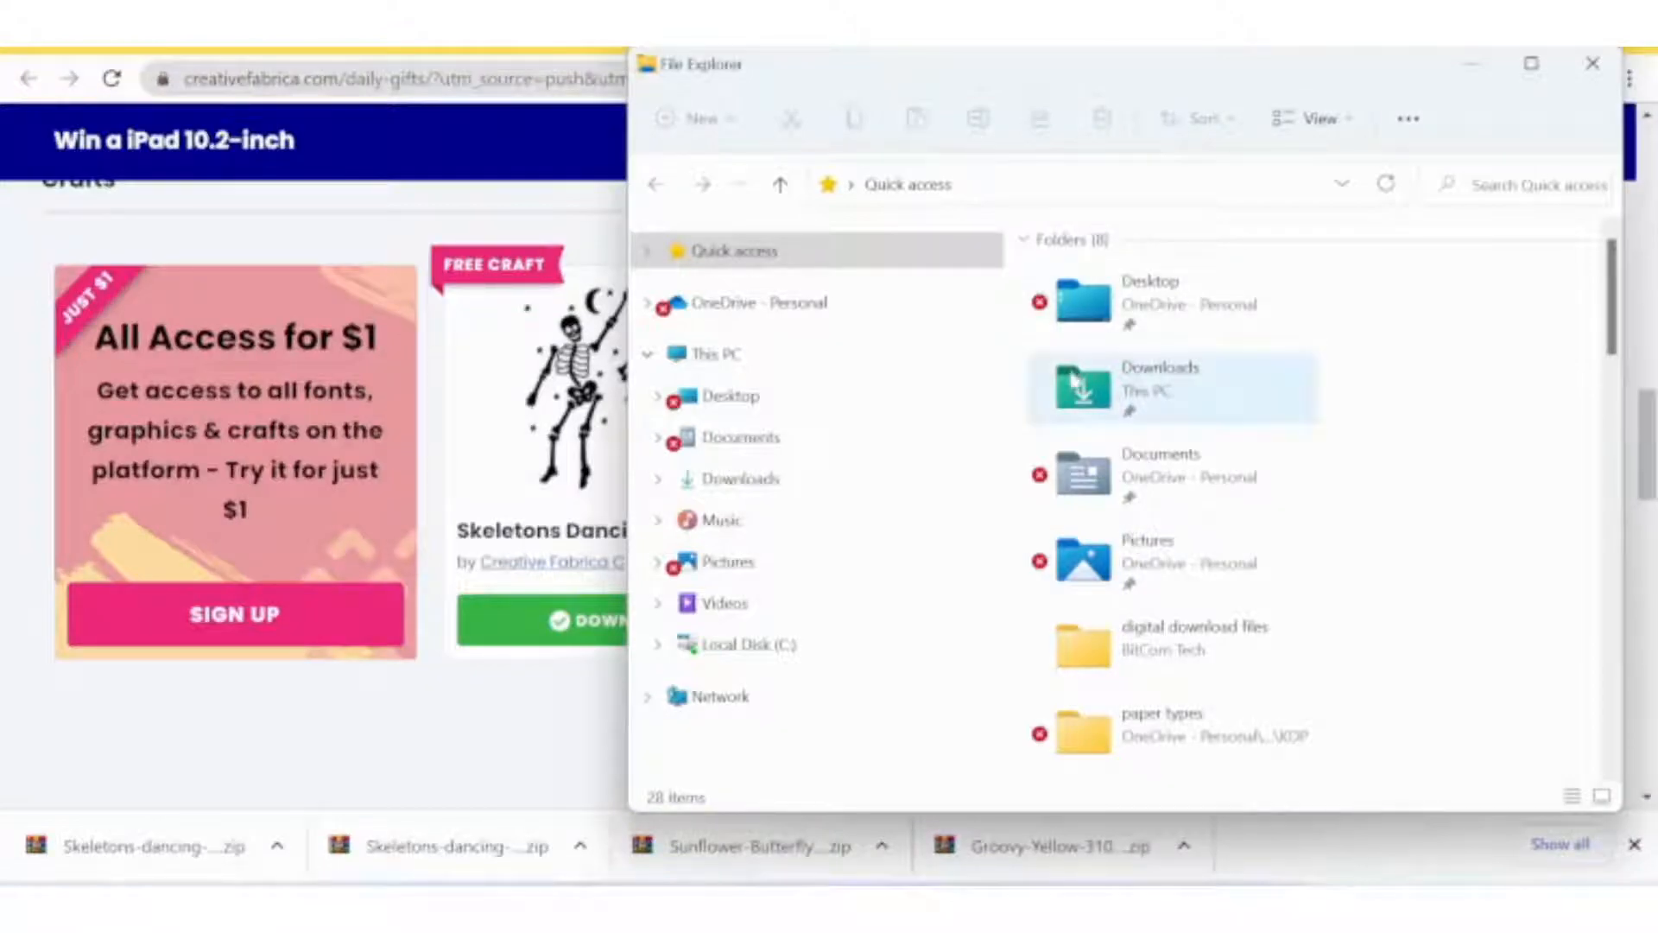
{"action": "double_click", "coordinate": [1086, 386]}
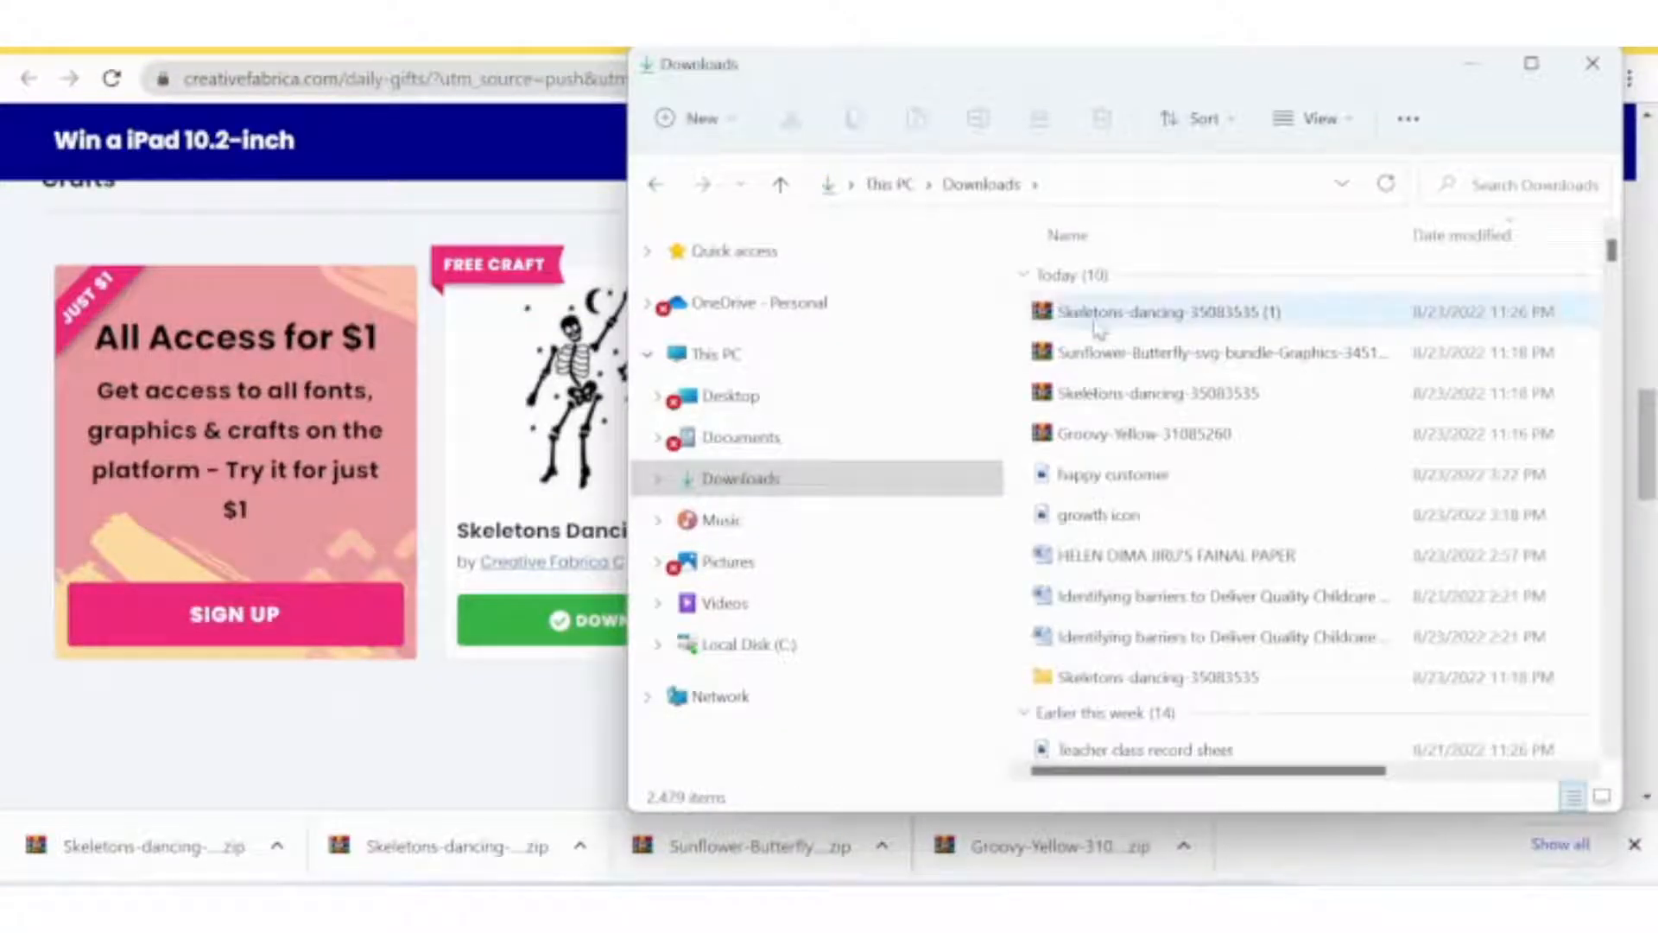
{"action": "left_click", "coordinate": [1098, 323]}
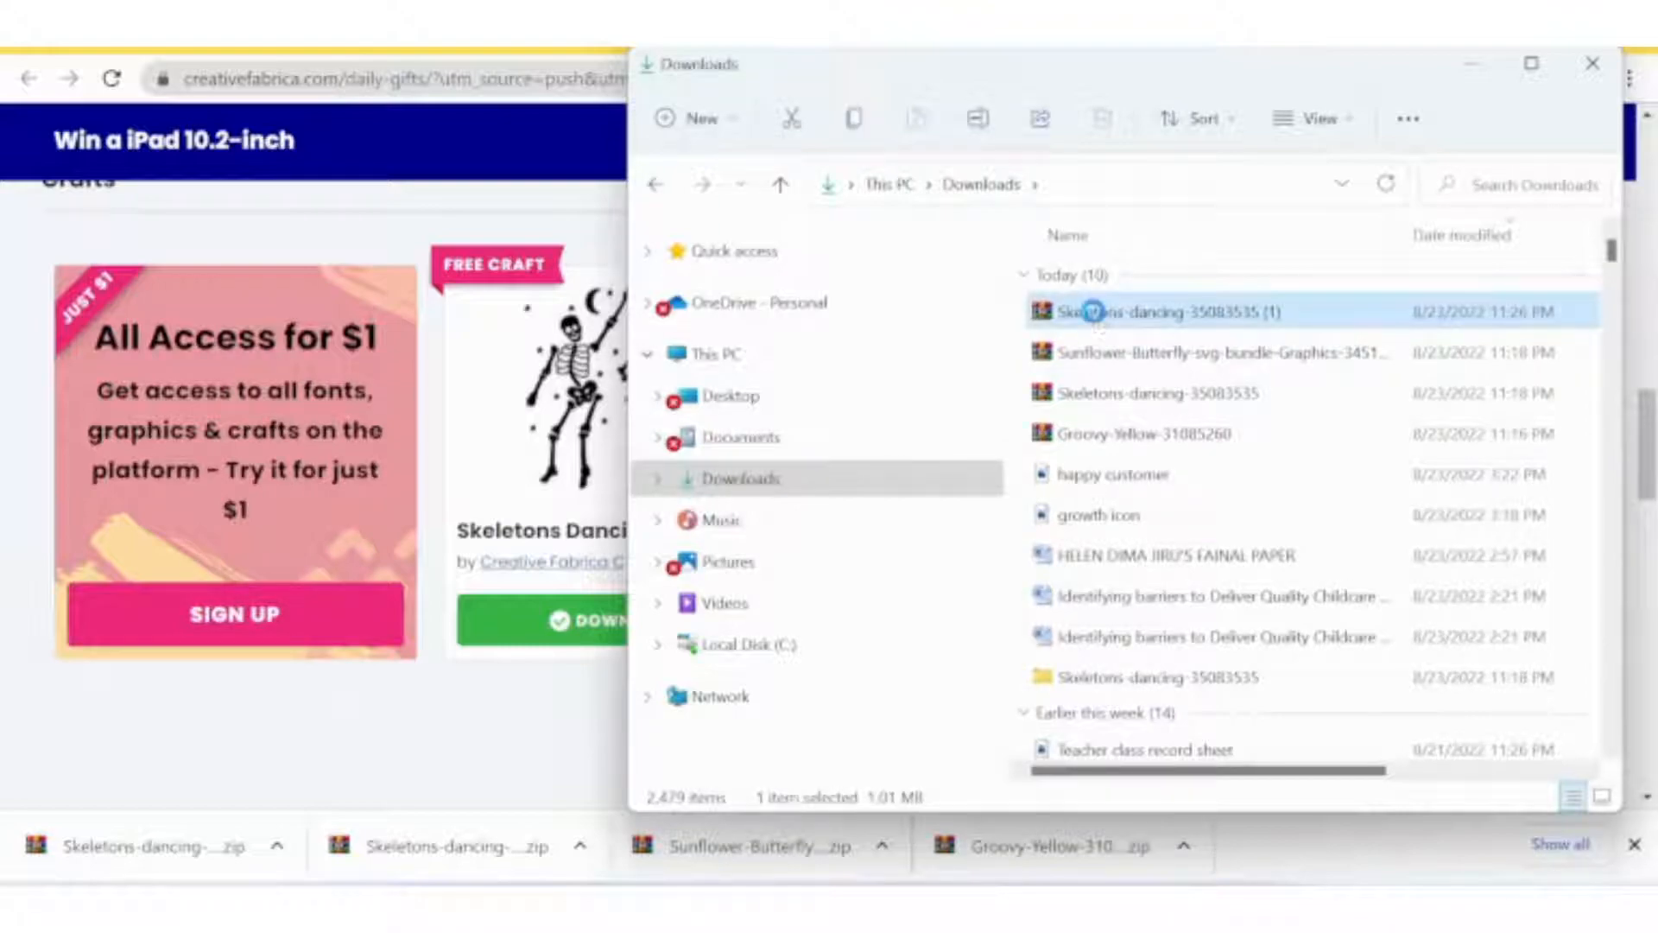
{"action": "right_click", "coordinate": [1099, 322]}
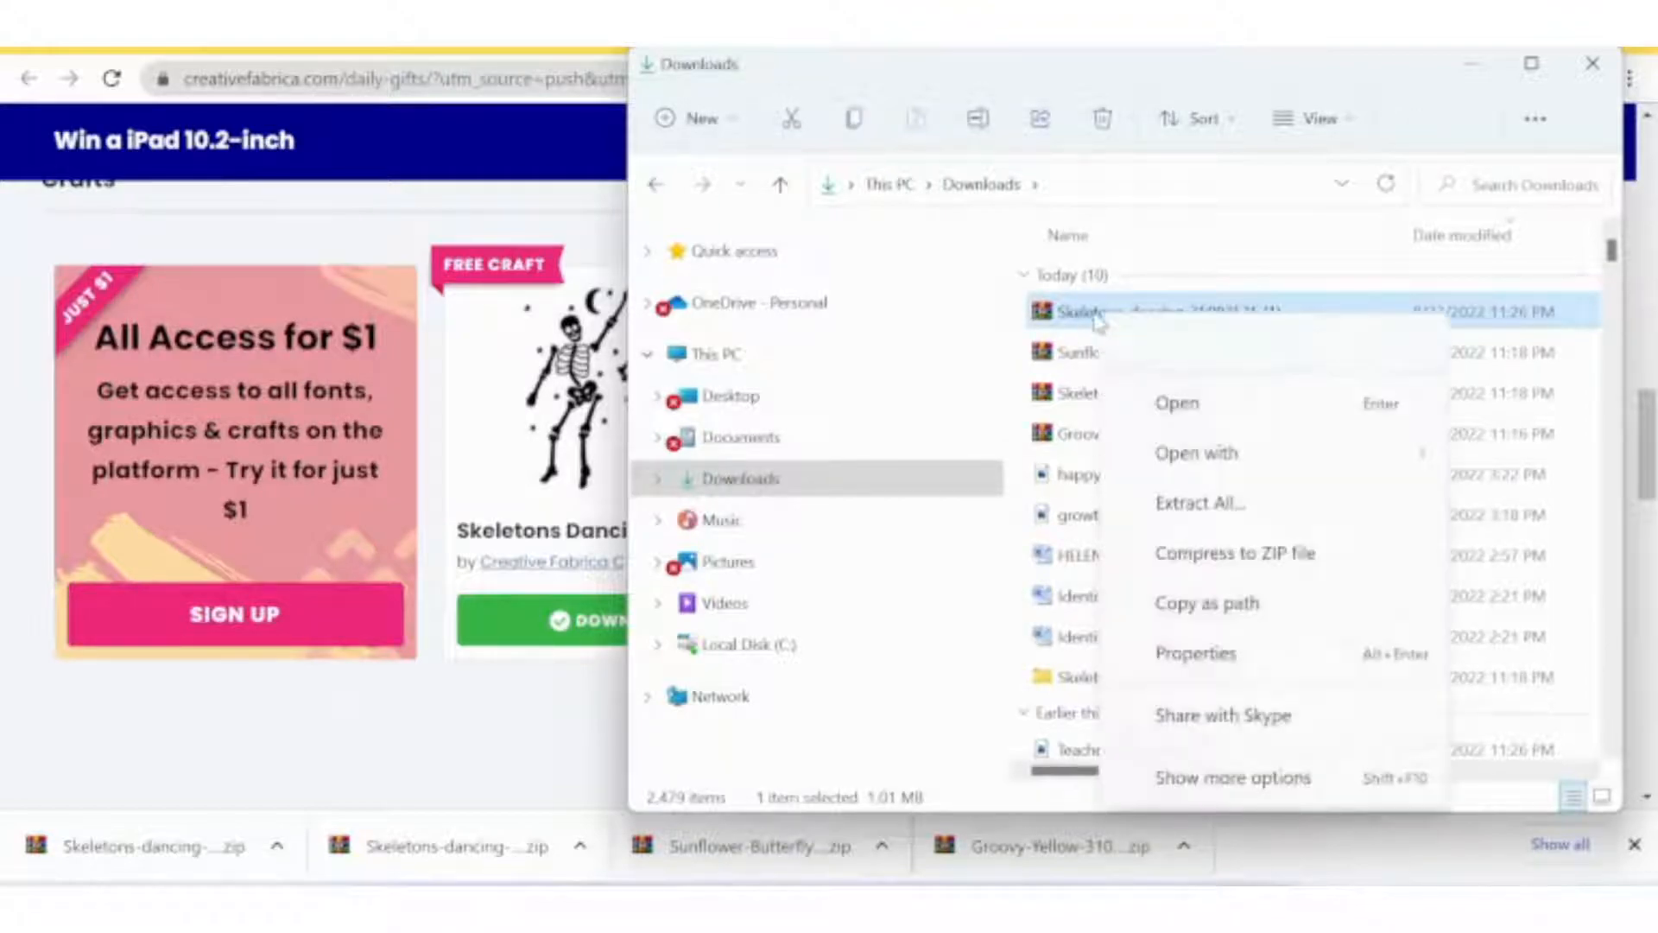
{"action": "left_click", "coordinate": [1185, 483]}
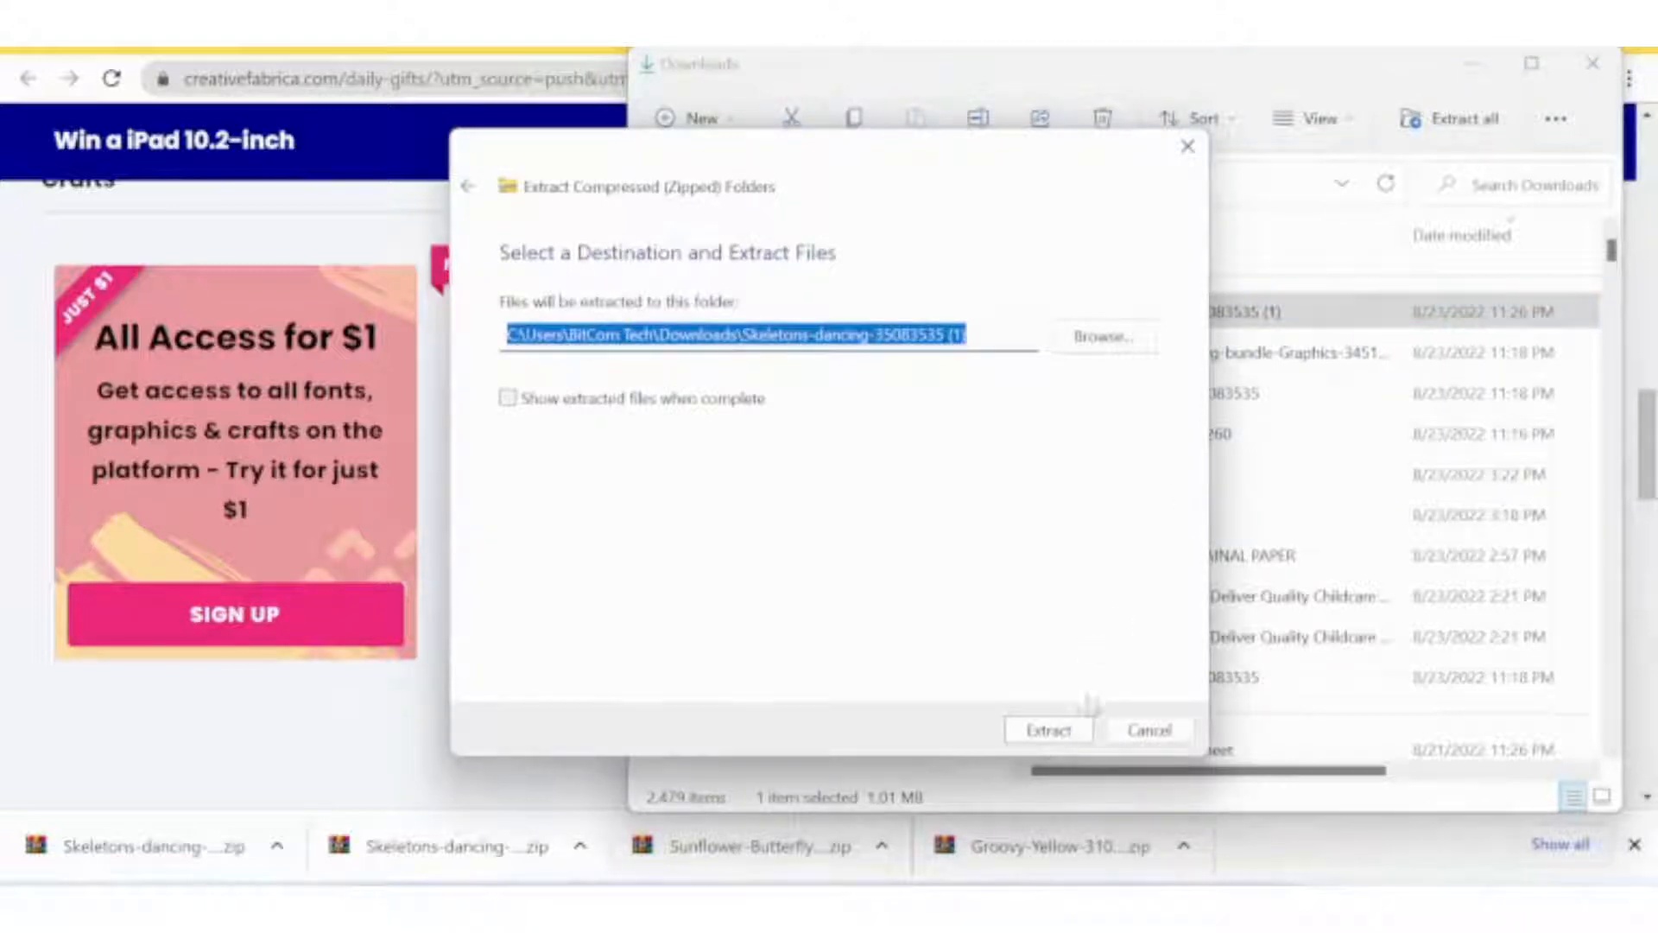
{"action": "left_click", "coordinate": [1055, 732]}
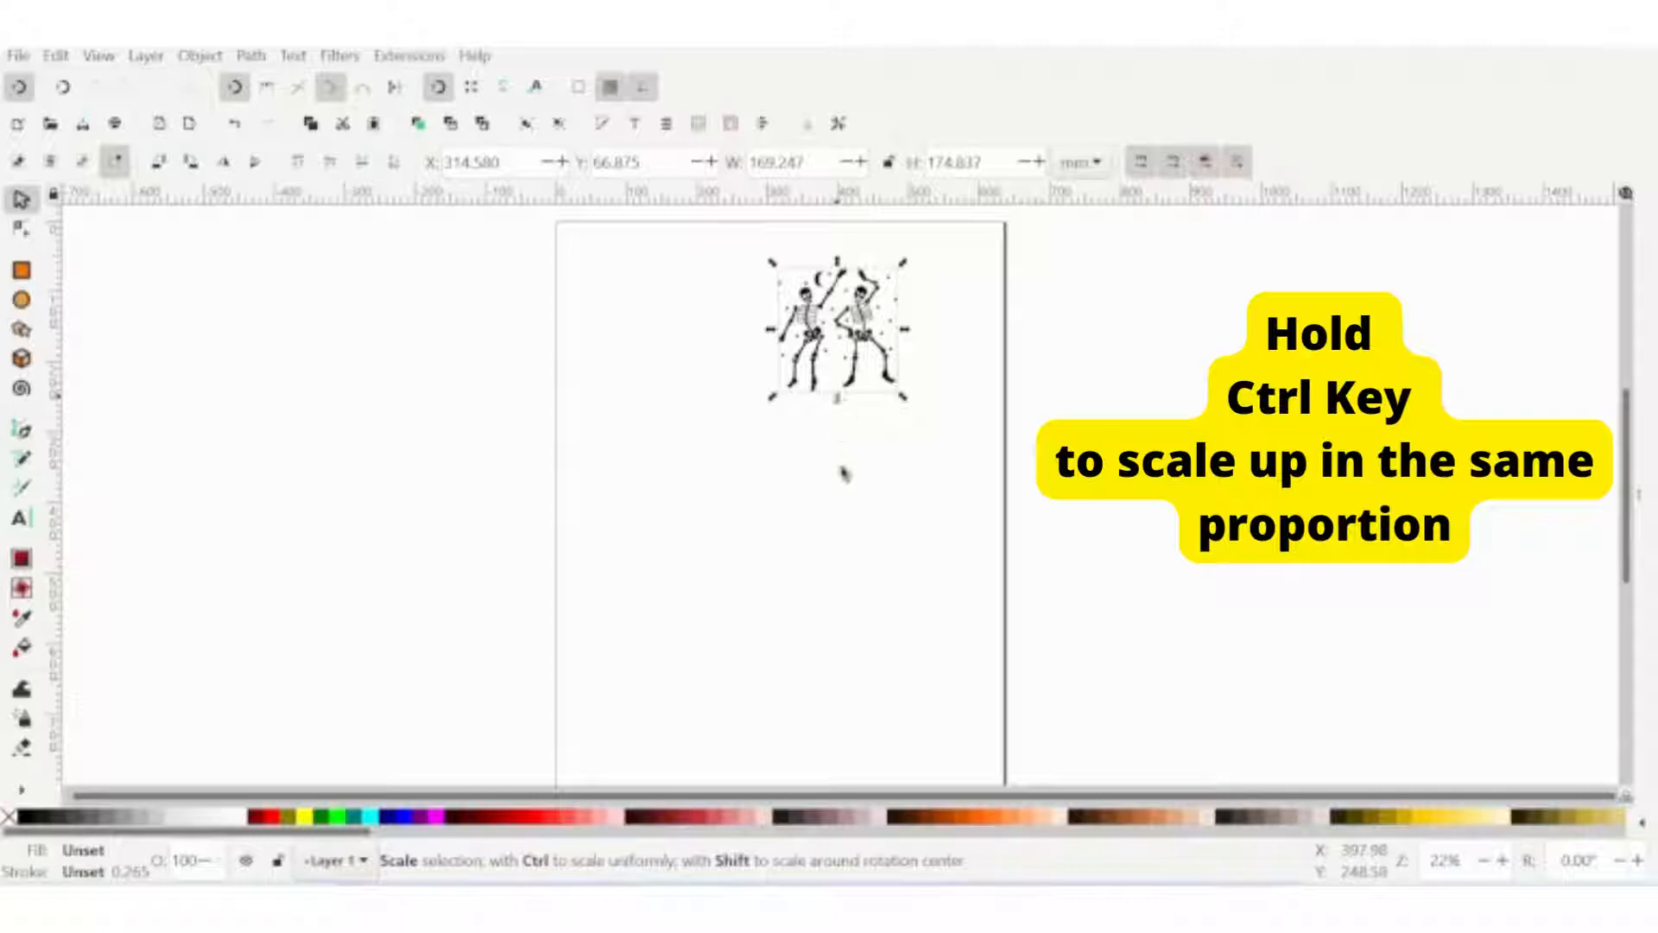
Enlarge the small skeleton artwork in proportion in Inkscape and import the Skeletons dancing SVG as editable objects
{"action": "left_click_drag", "start_coordinate": [844, 474], "coordinate": [844, 614]}
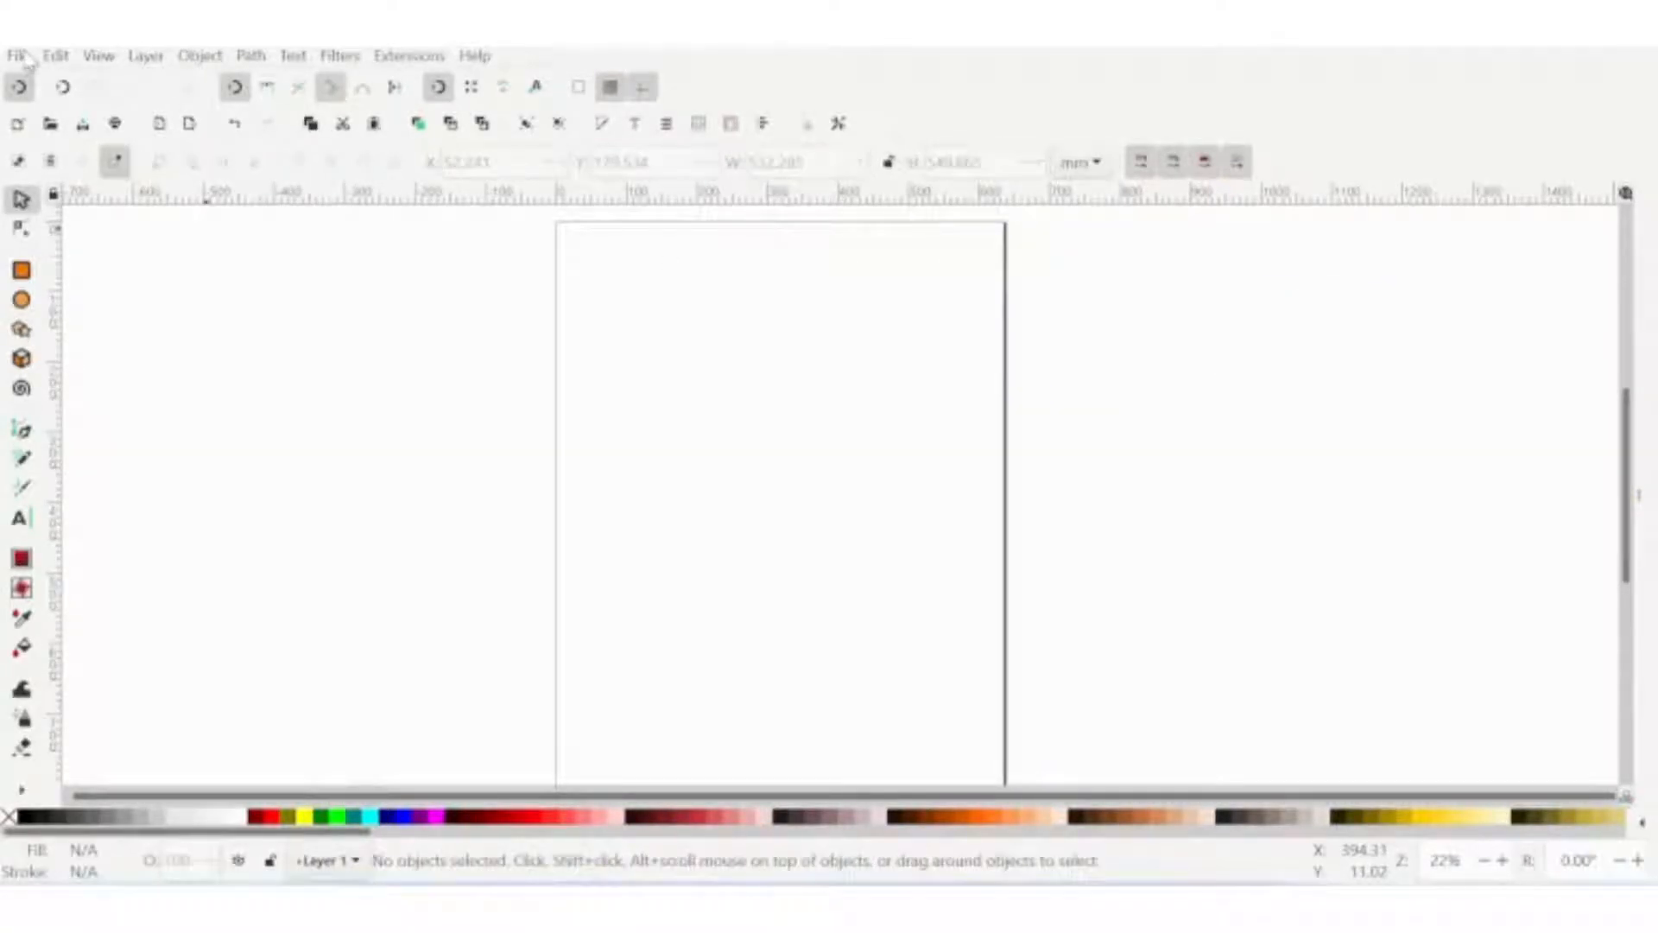
{"action": "left_click", "coordinate": [19, 57]}
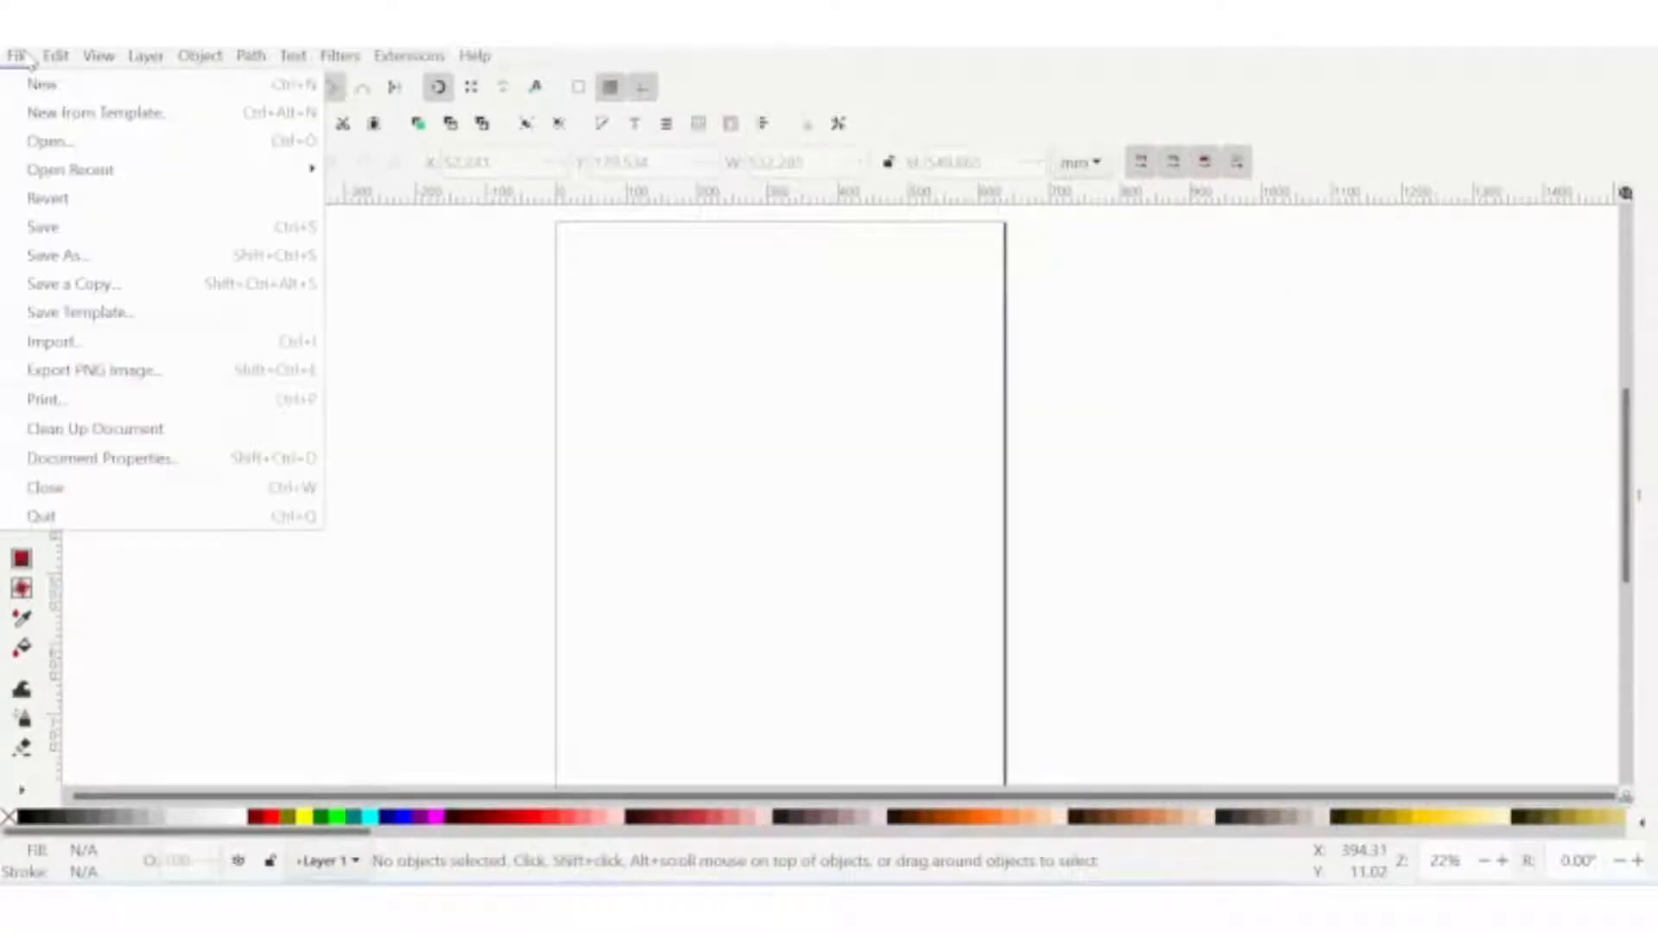
{"action": "left_click", "coordinate": [57, 343]}
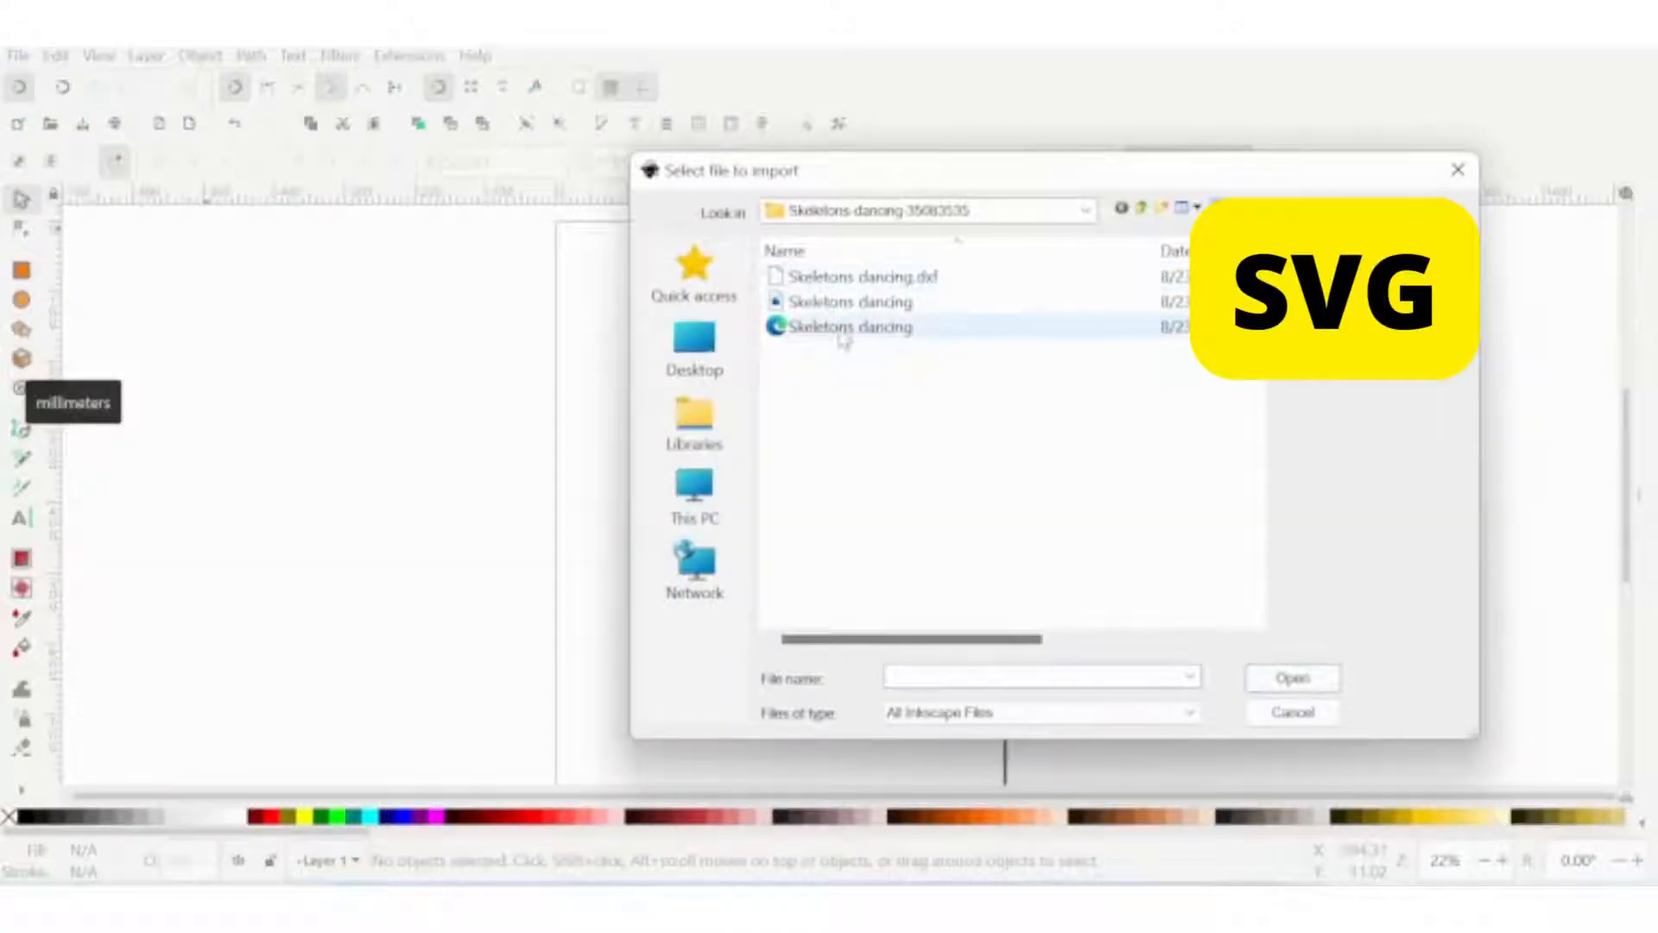
{"action": "double_click", "coordinate": [842, 332]}
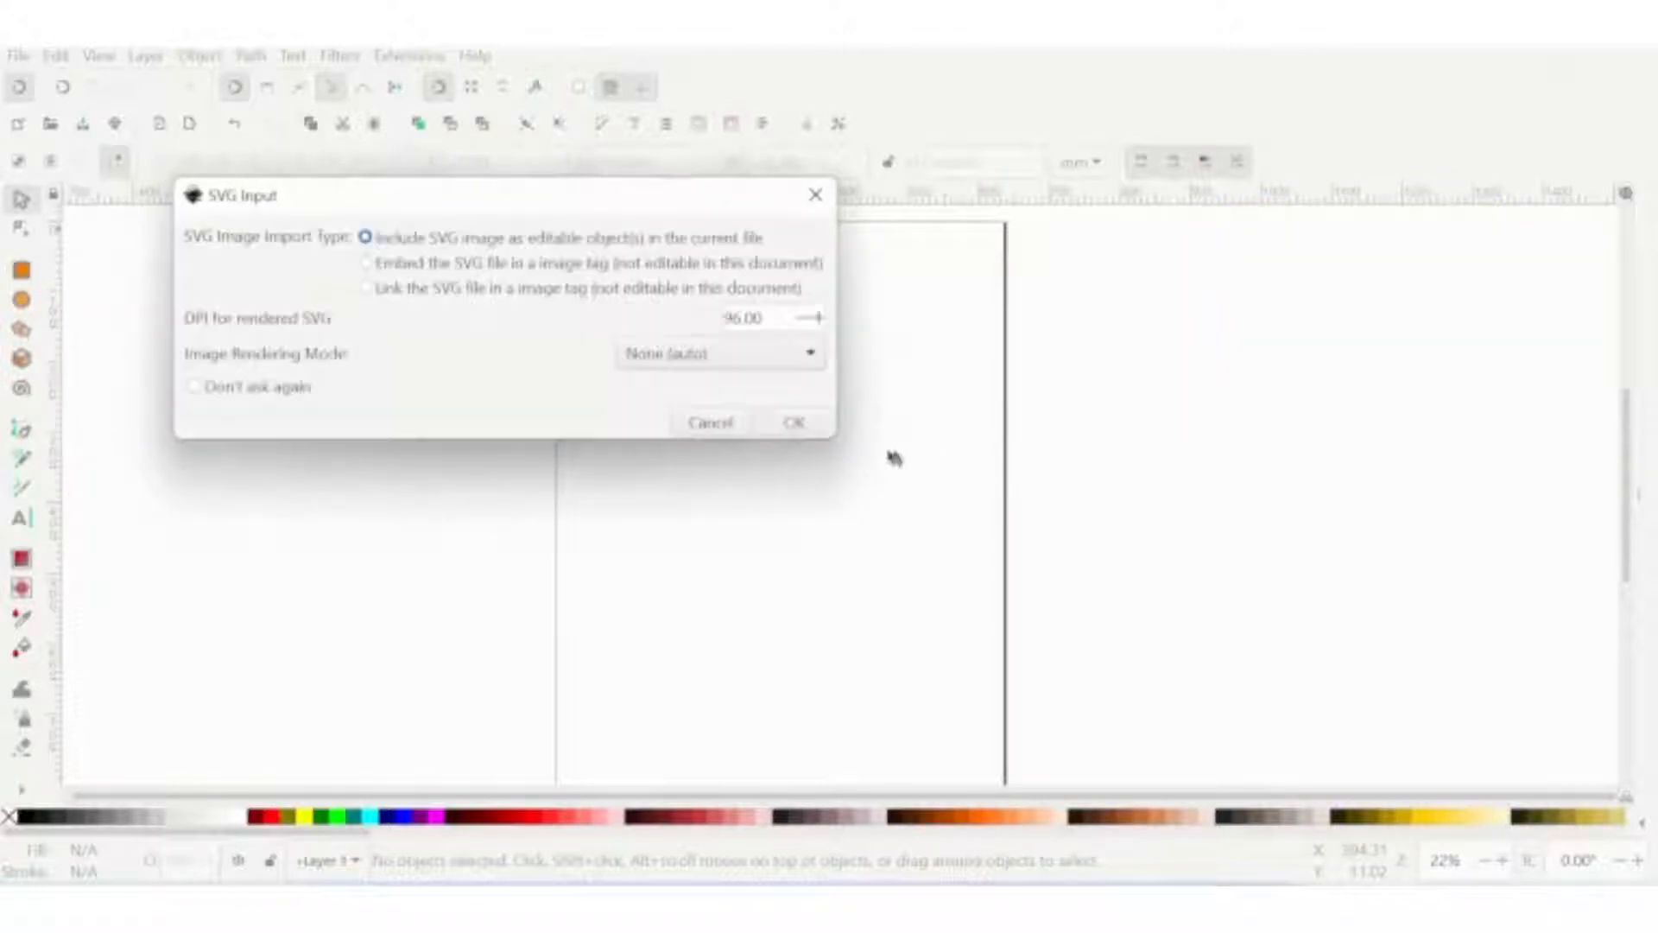
{"action": "left_click", "coordinate": [791, 432]}
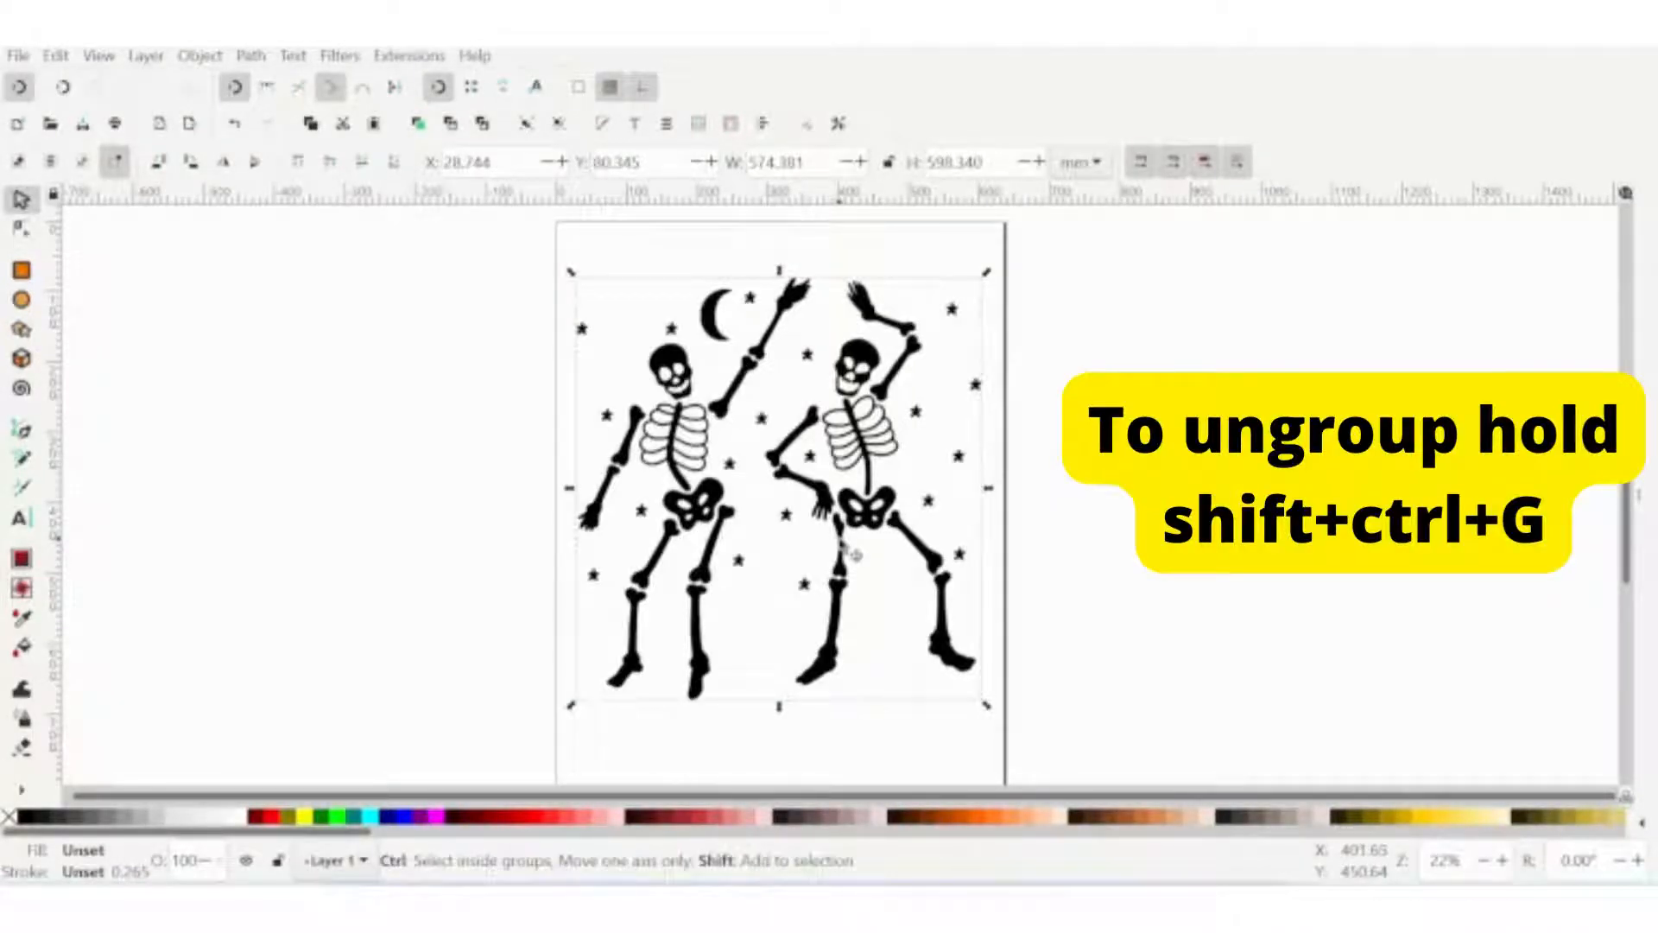
Ungroup the skeleton artwork and start a joint selection with three stars around the left skeleton's head and shoulder
{"action": "key", "text": "shift+ctrl+g"}
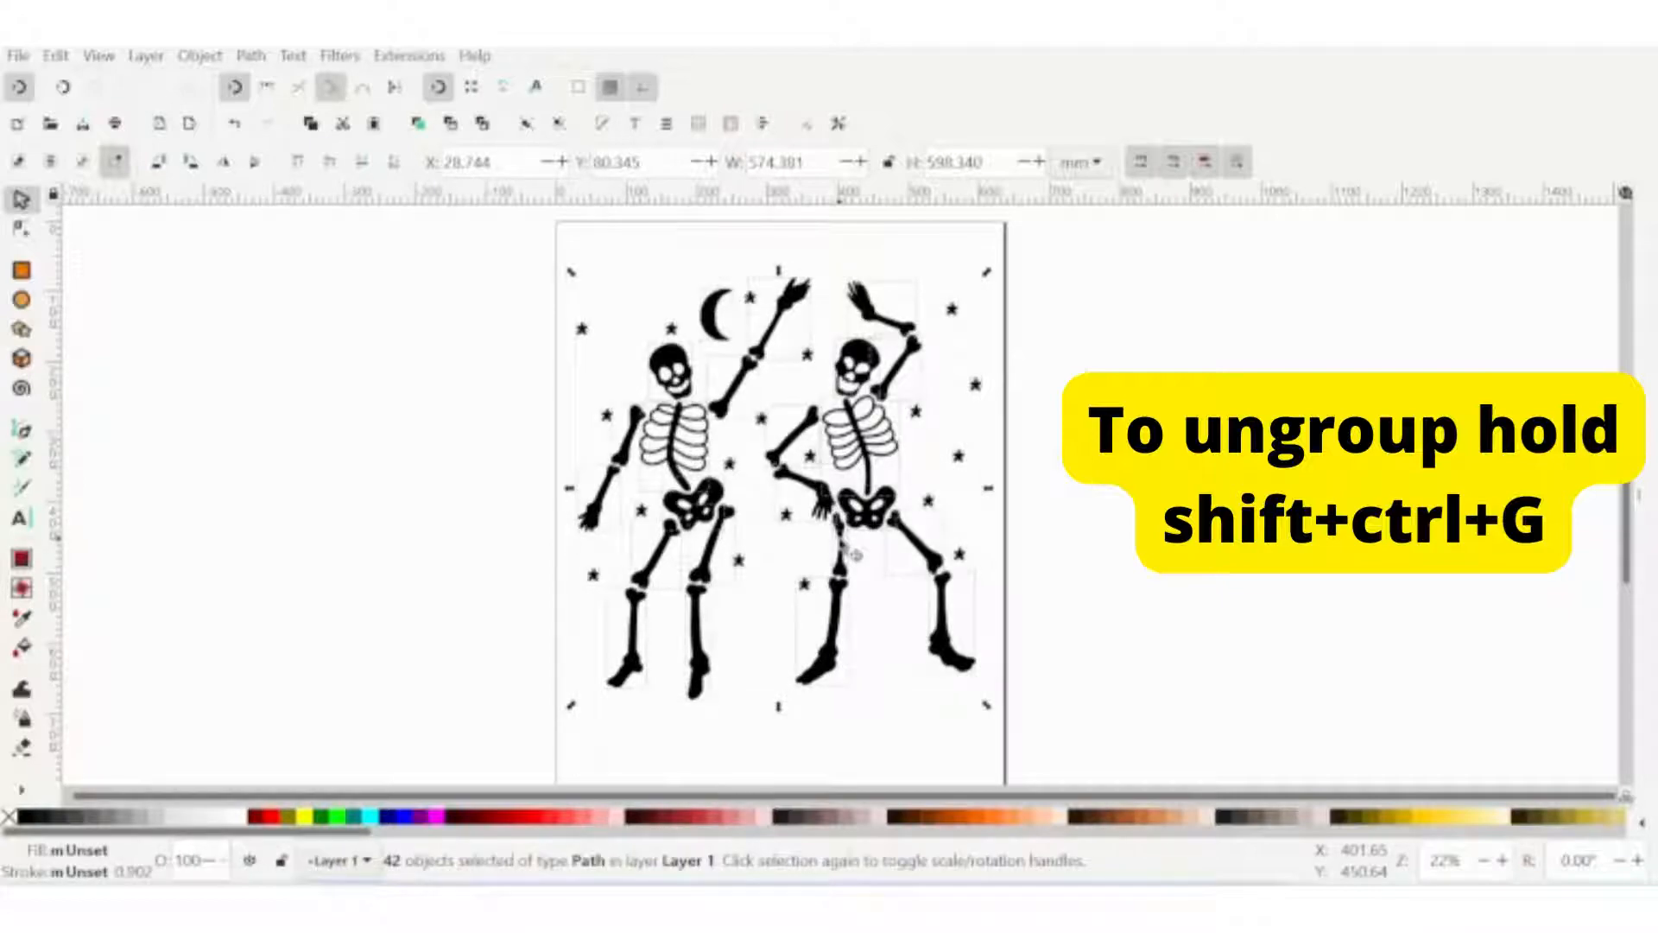
{"action": "key", "text": "Escape"}
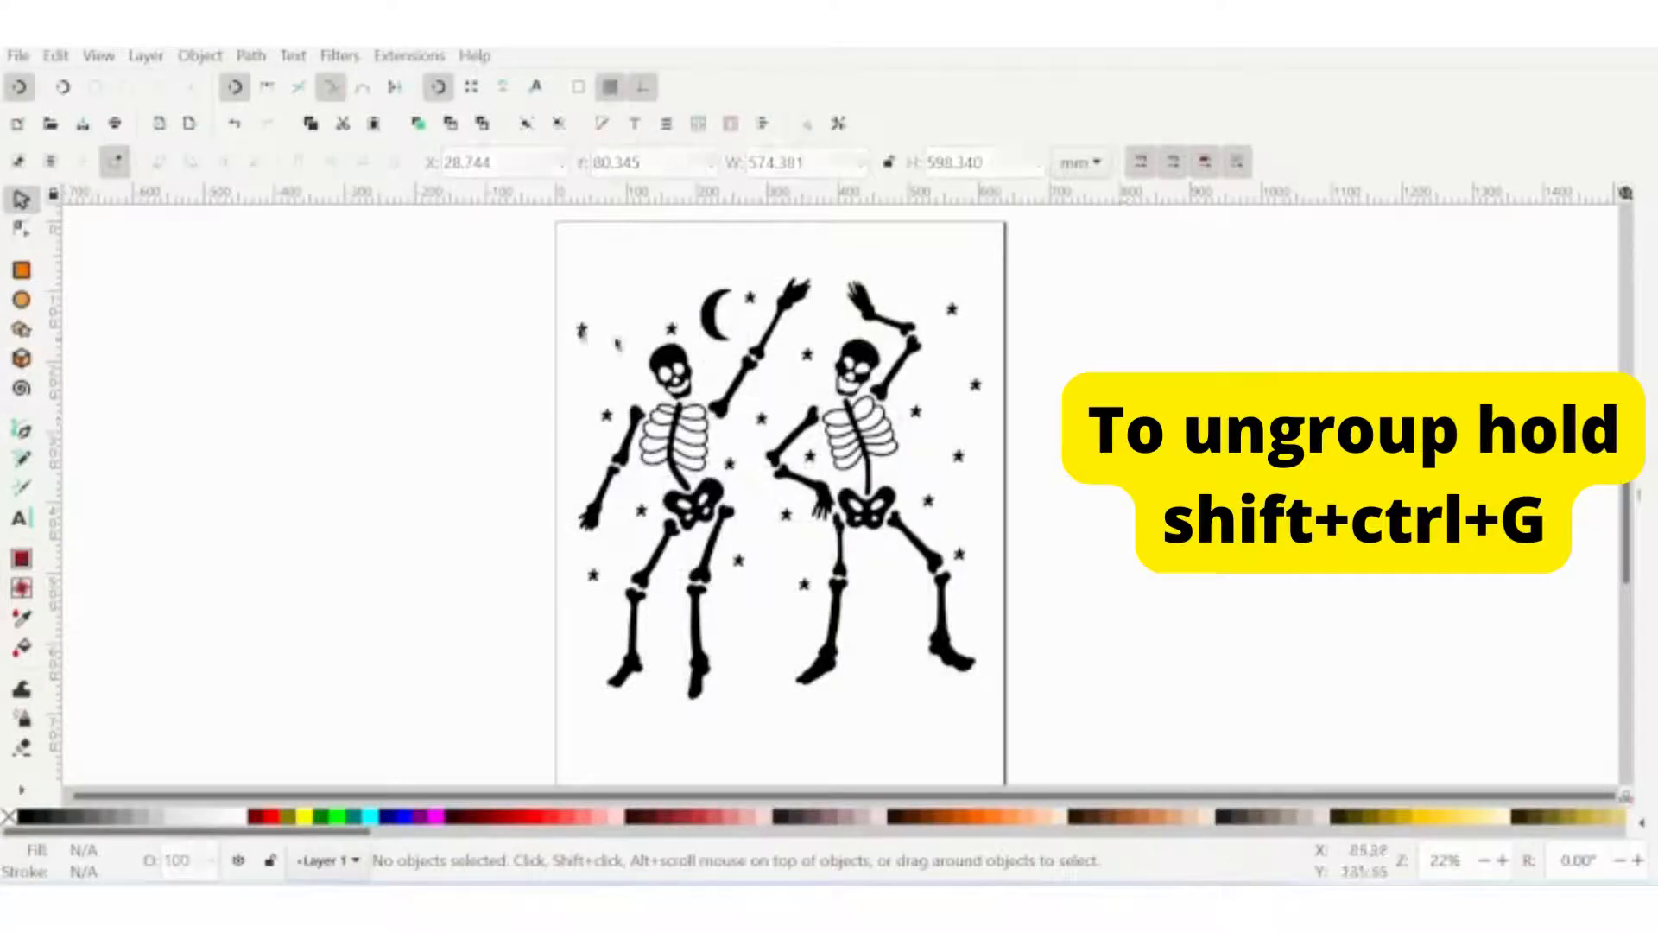
{"action": "left_click", "coordinate": [581, 328]}
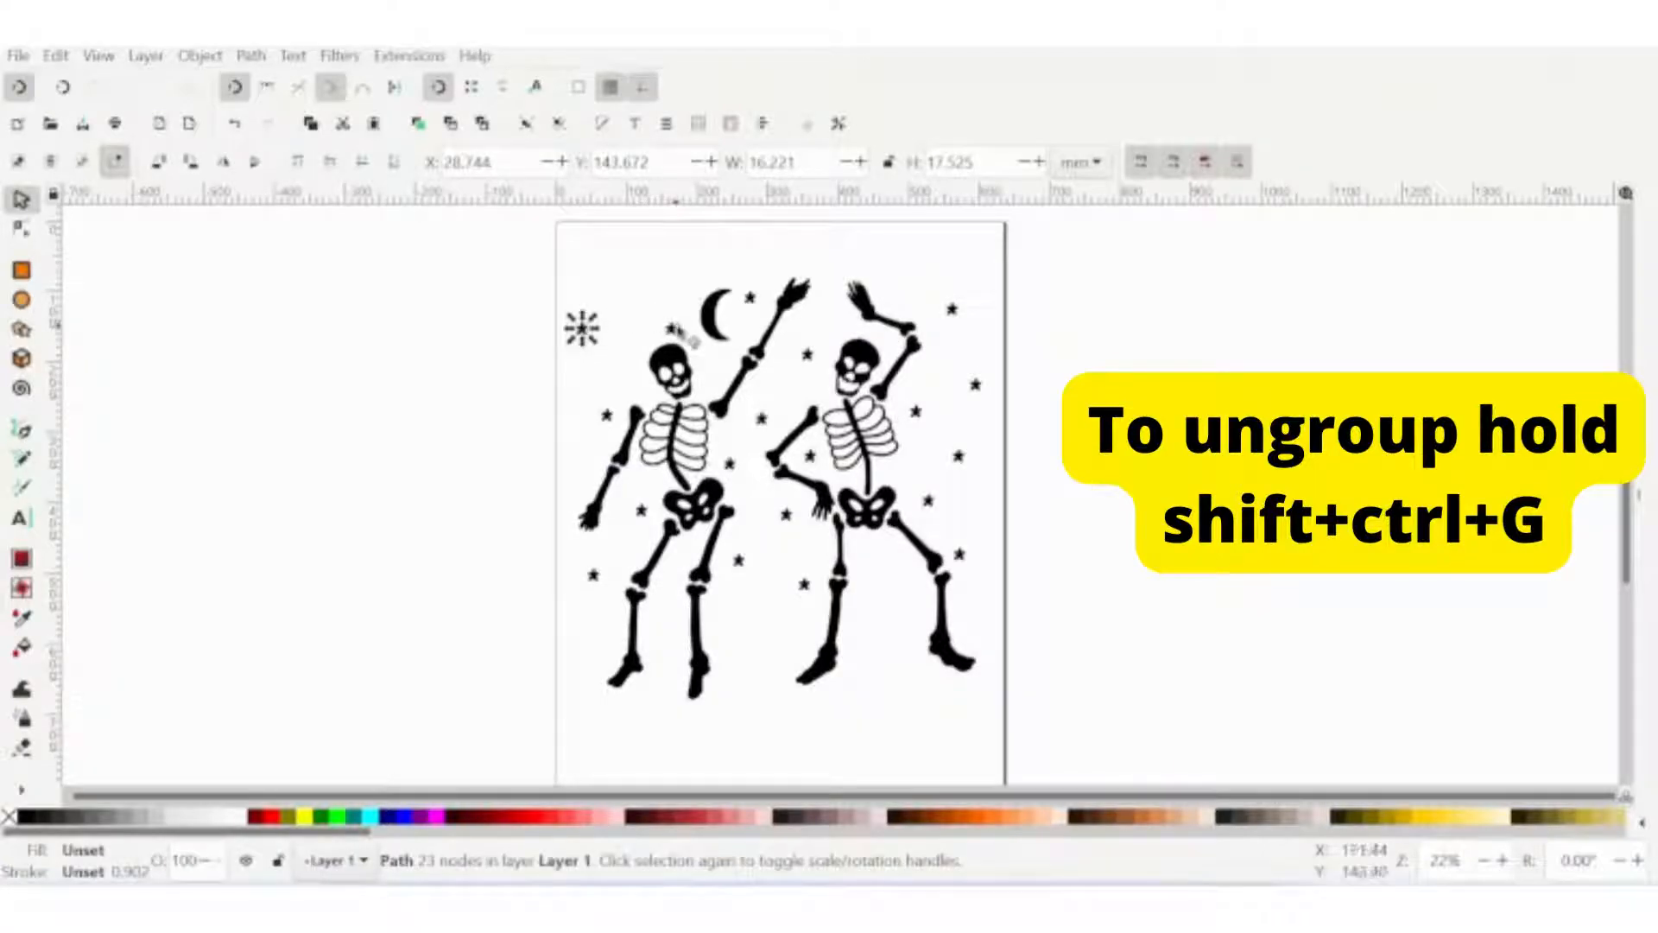
{"action": "left_click", "coordinate": [679, 335], "text": "shift"}
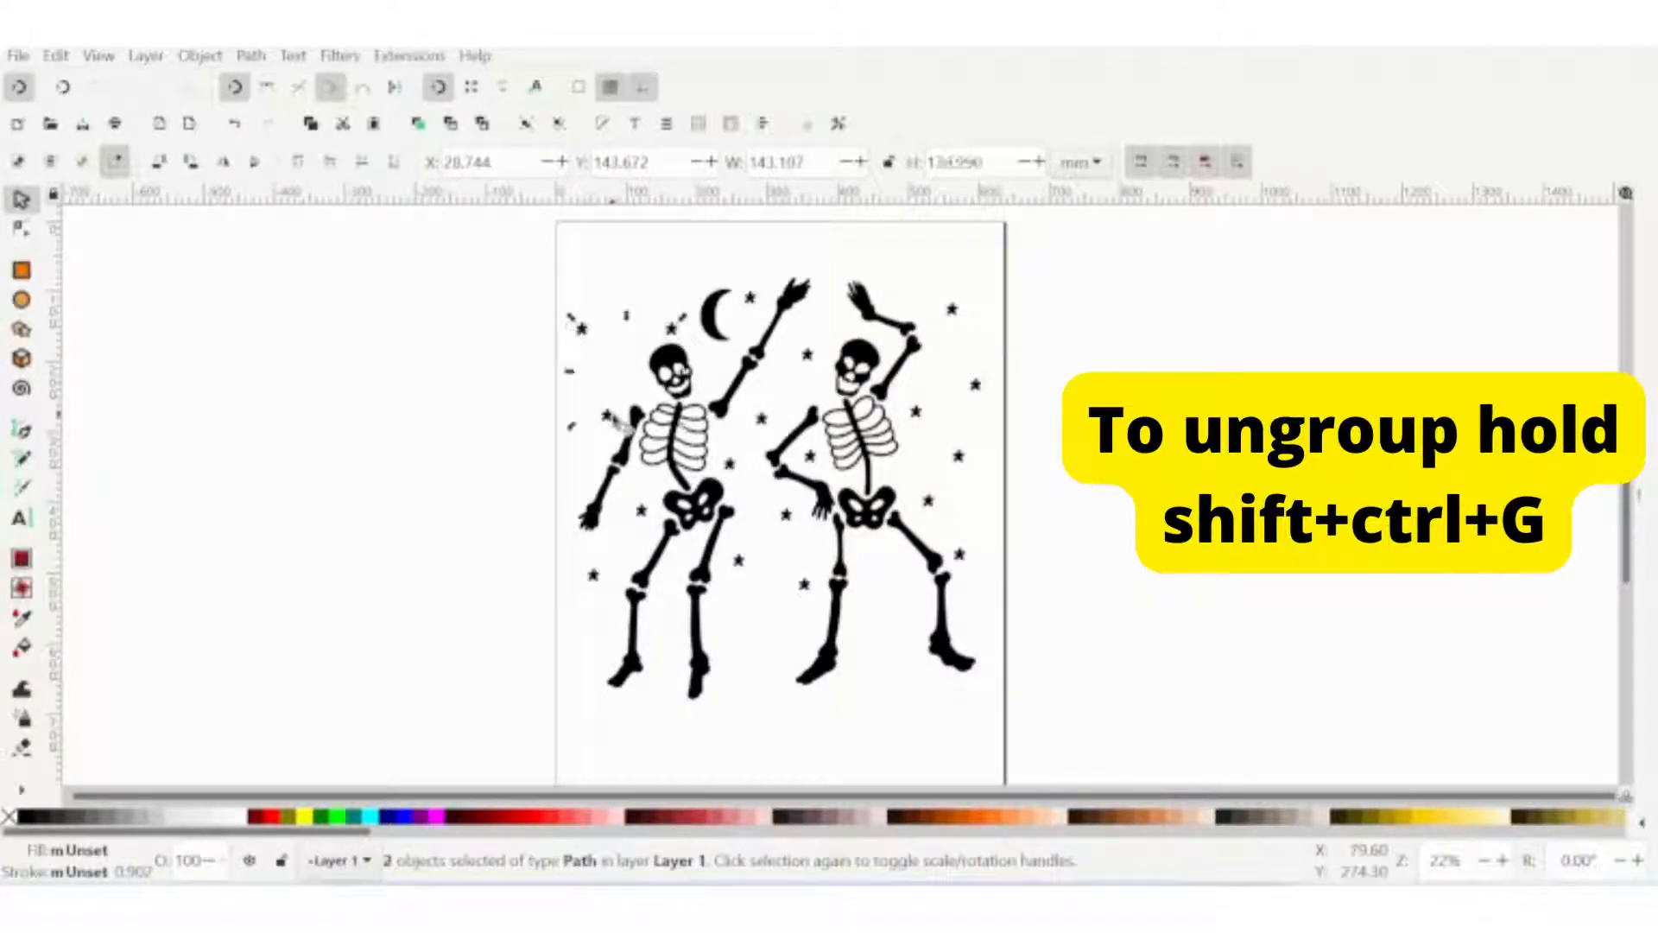
{"action": "left_click", "coordinate": [612, 420], "text": "shift"}
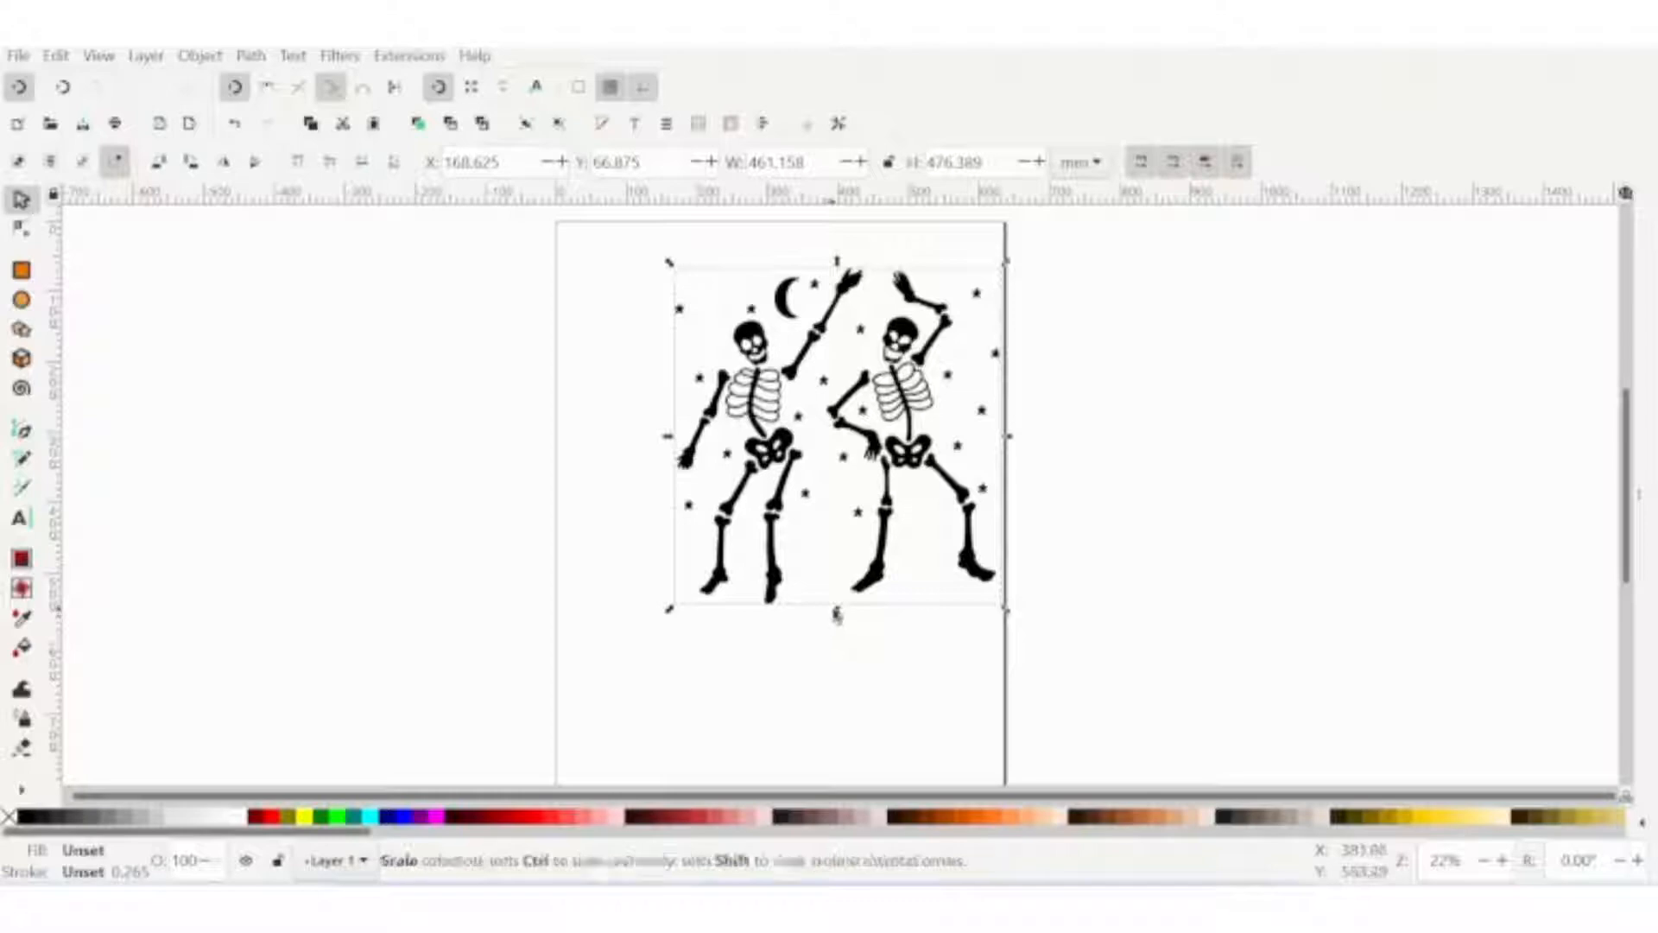
Scale up the grouped skeleton artwork on the page while keeping its proportions
{"action": "left_click_drag", "start_coordinate": [836, 609], "coordinate": [844, 696]}
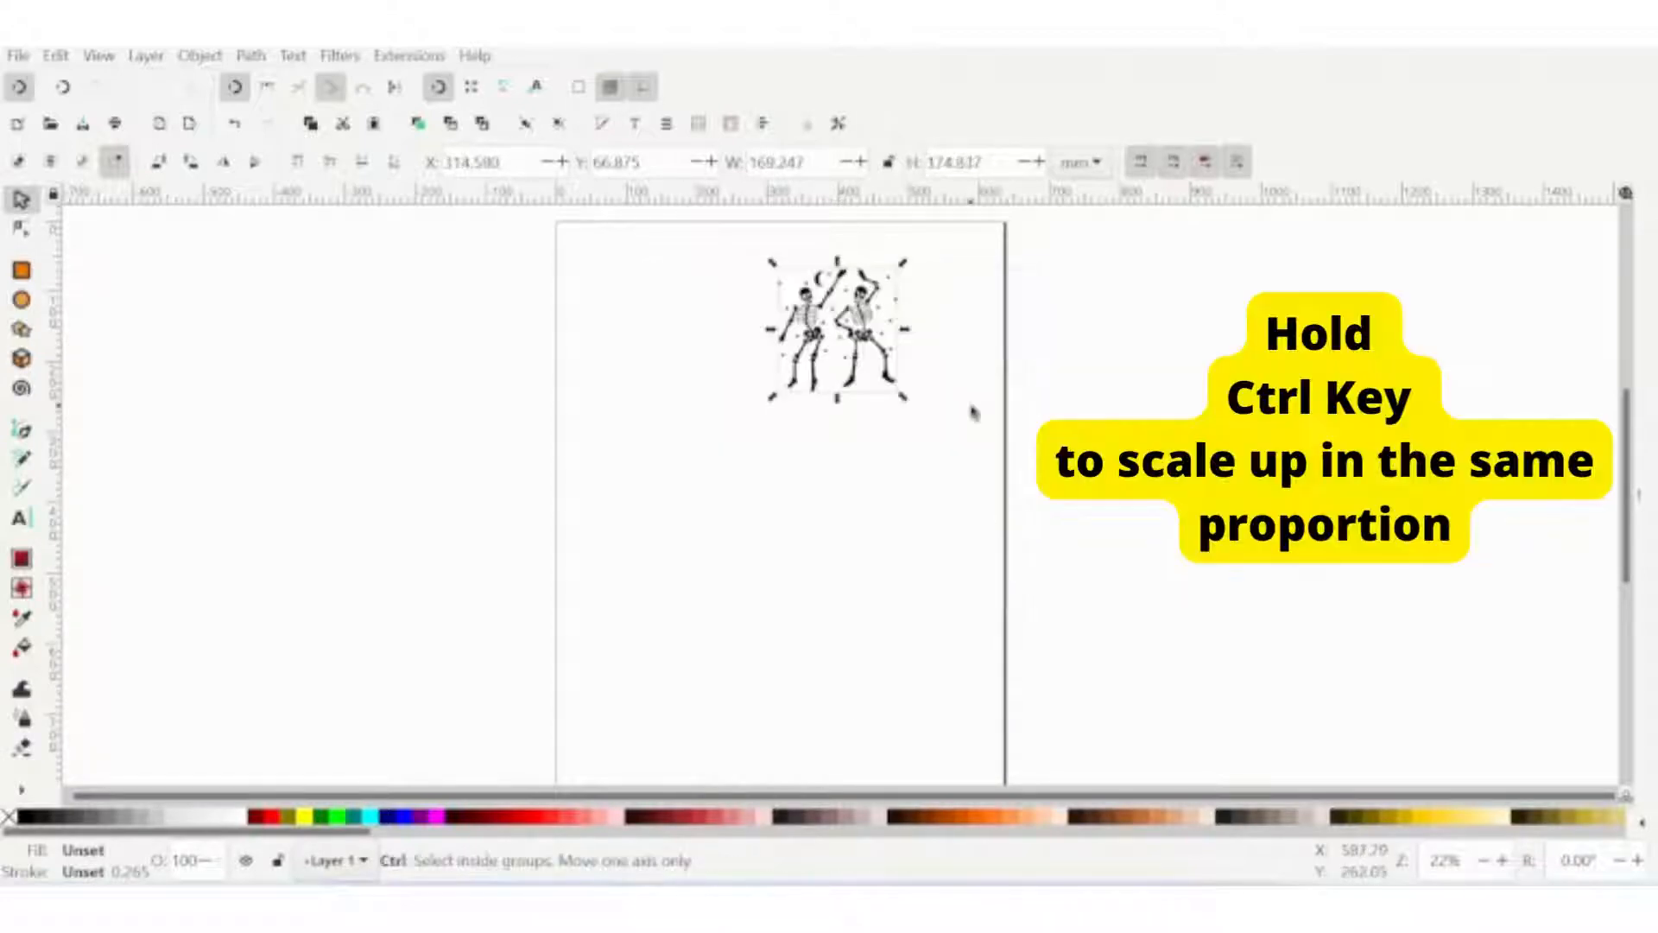
{"action": "left_click_drag", "start_coordinate": [843, 400], "coordinate": [844, 614]}
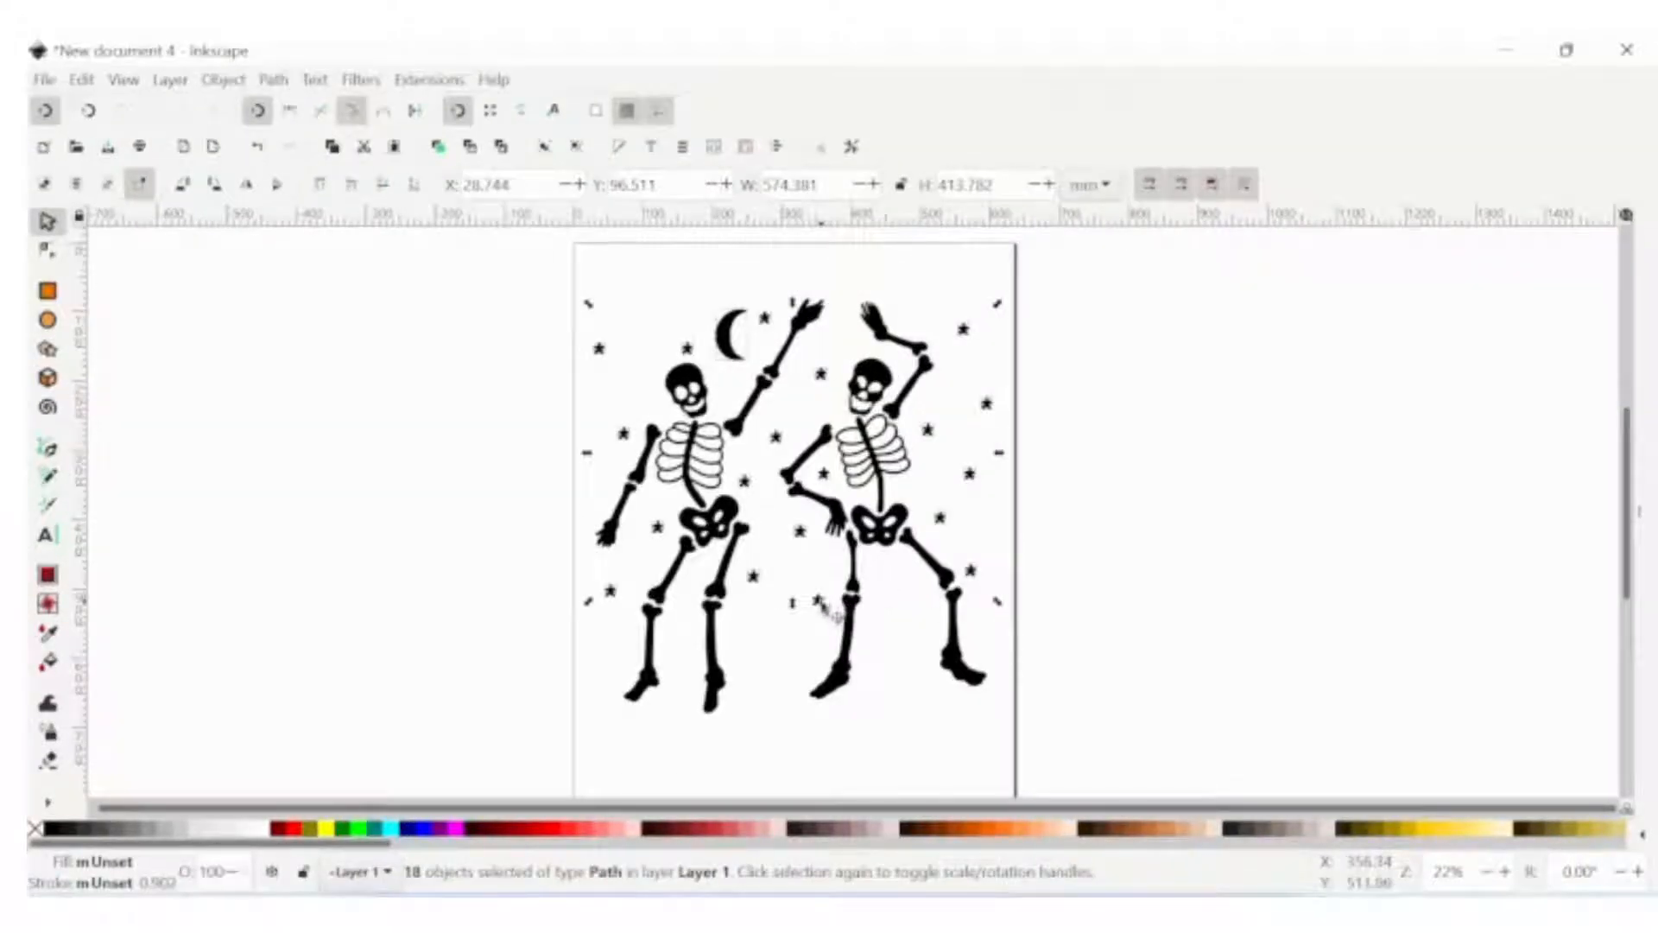
Add the star beside the right skeleton's knee to the star and moon selection, fill them white and group them
{"action": "left_click", "coordinate": [819, 601], "text": "shift"}
{"action": "left_click", "coordinate": [261, 830]}
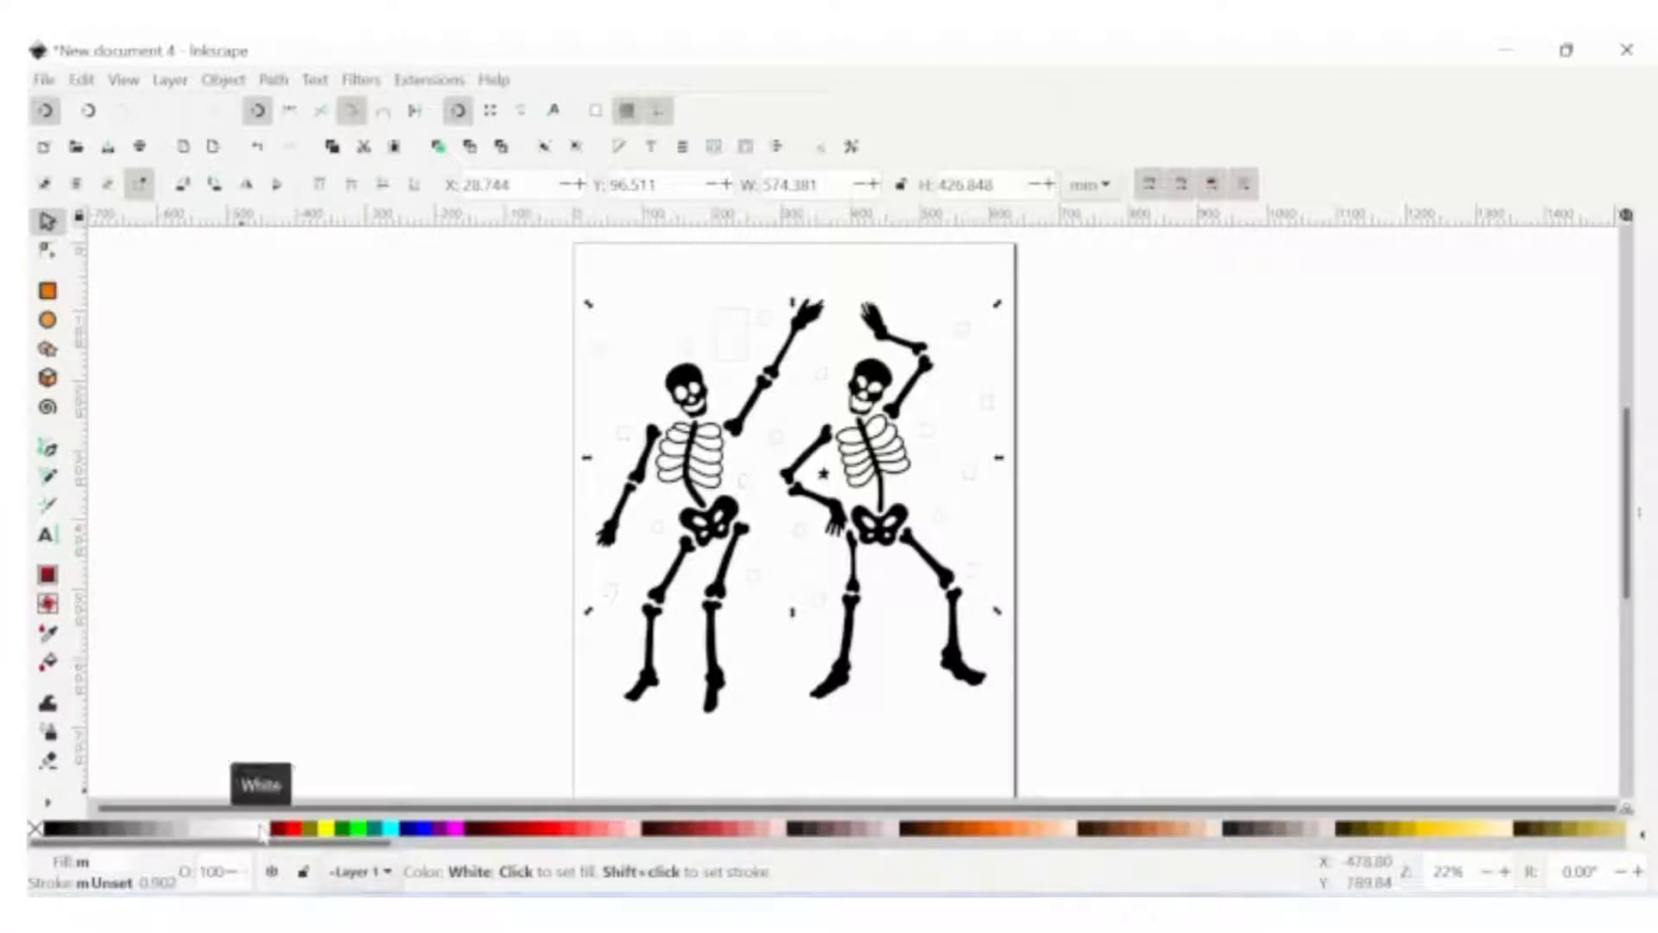
{"action": "key", "text": "ctrl+g"}
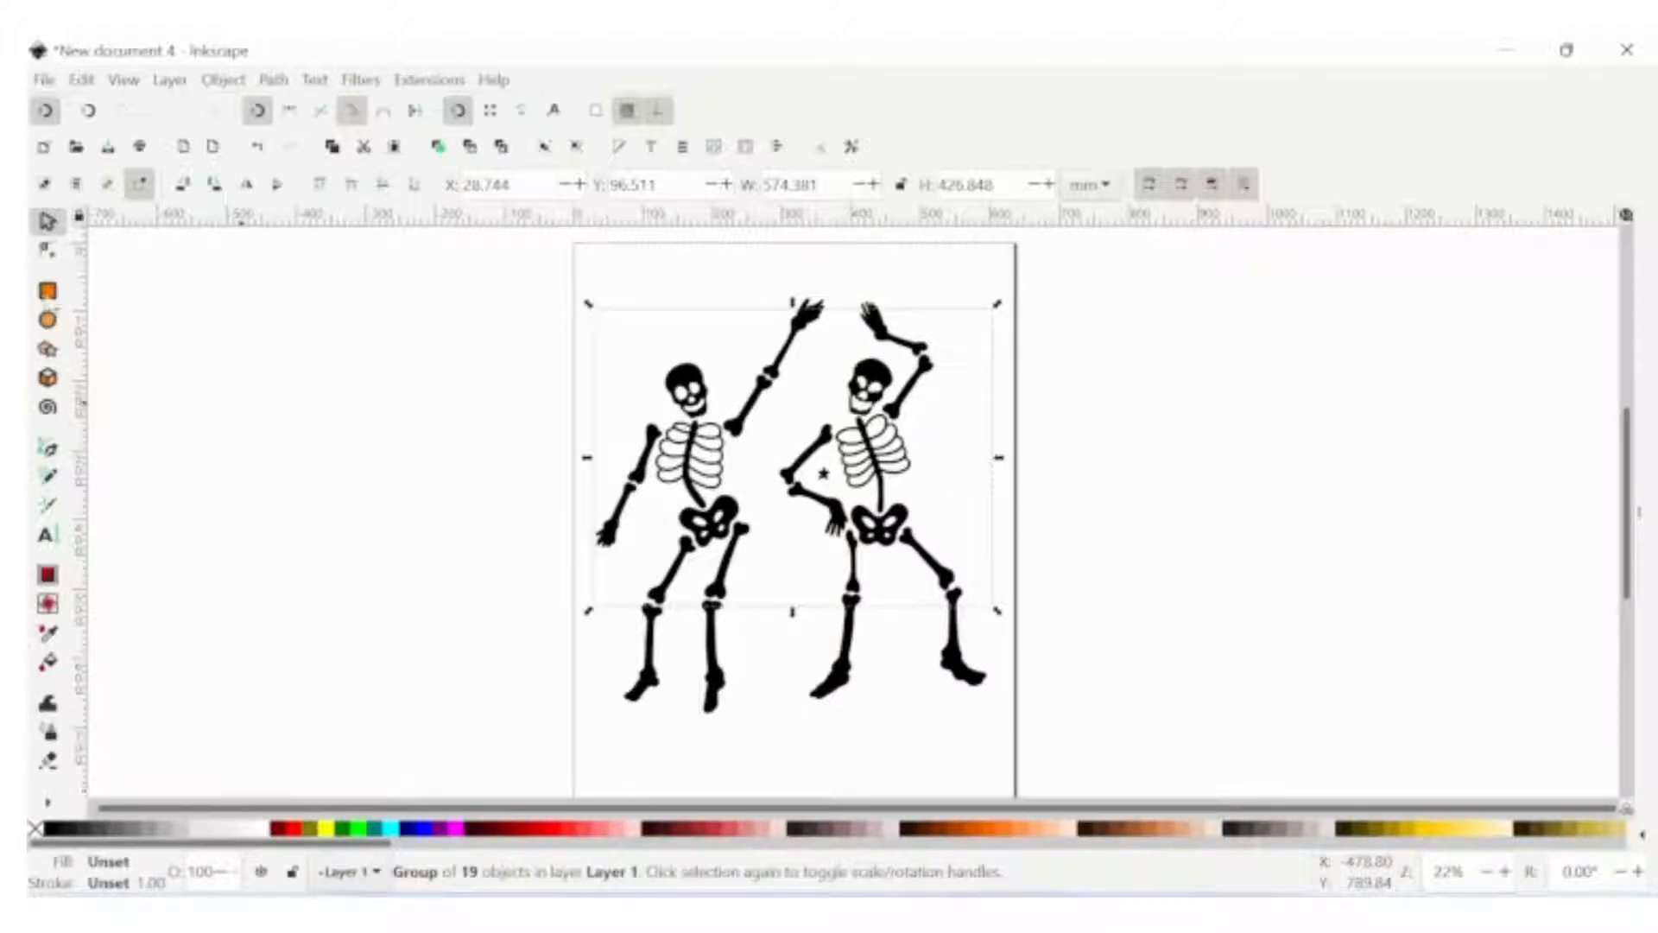
Start the Rectangle tool with a black fill and undo the recolouring of the grouped stars and moon
{"action": "left_click", "coordinate": [49, 292]}
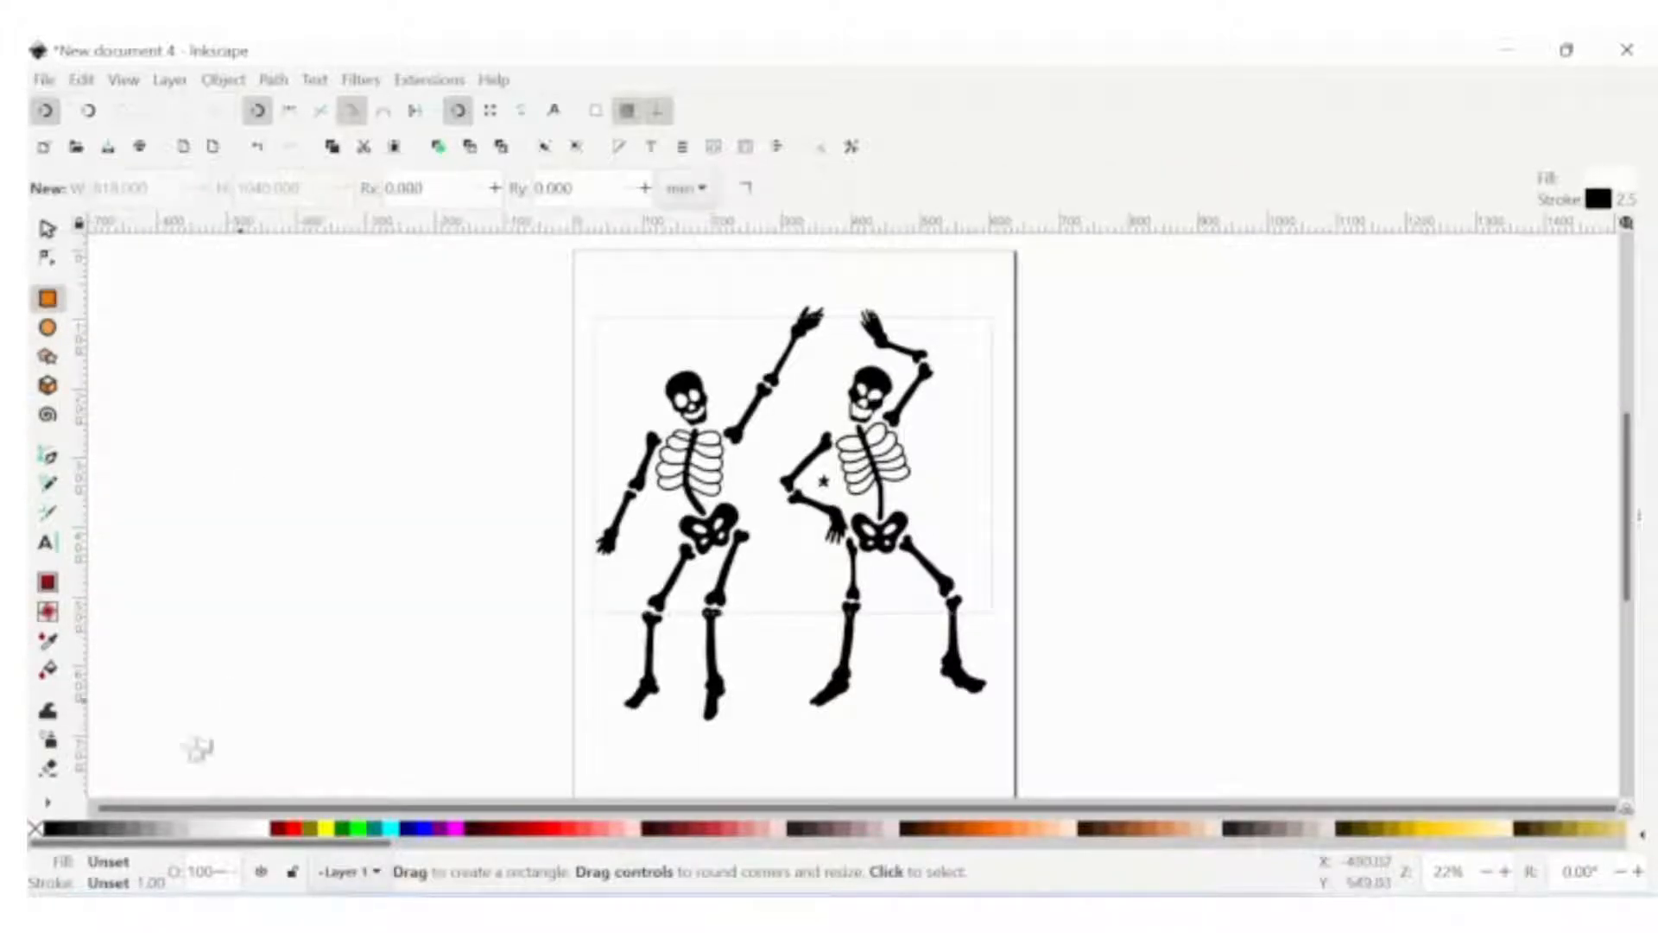
{"action": "left_click", "coordinate": [50, 831]}
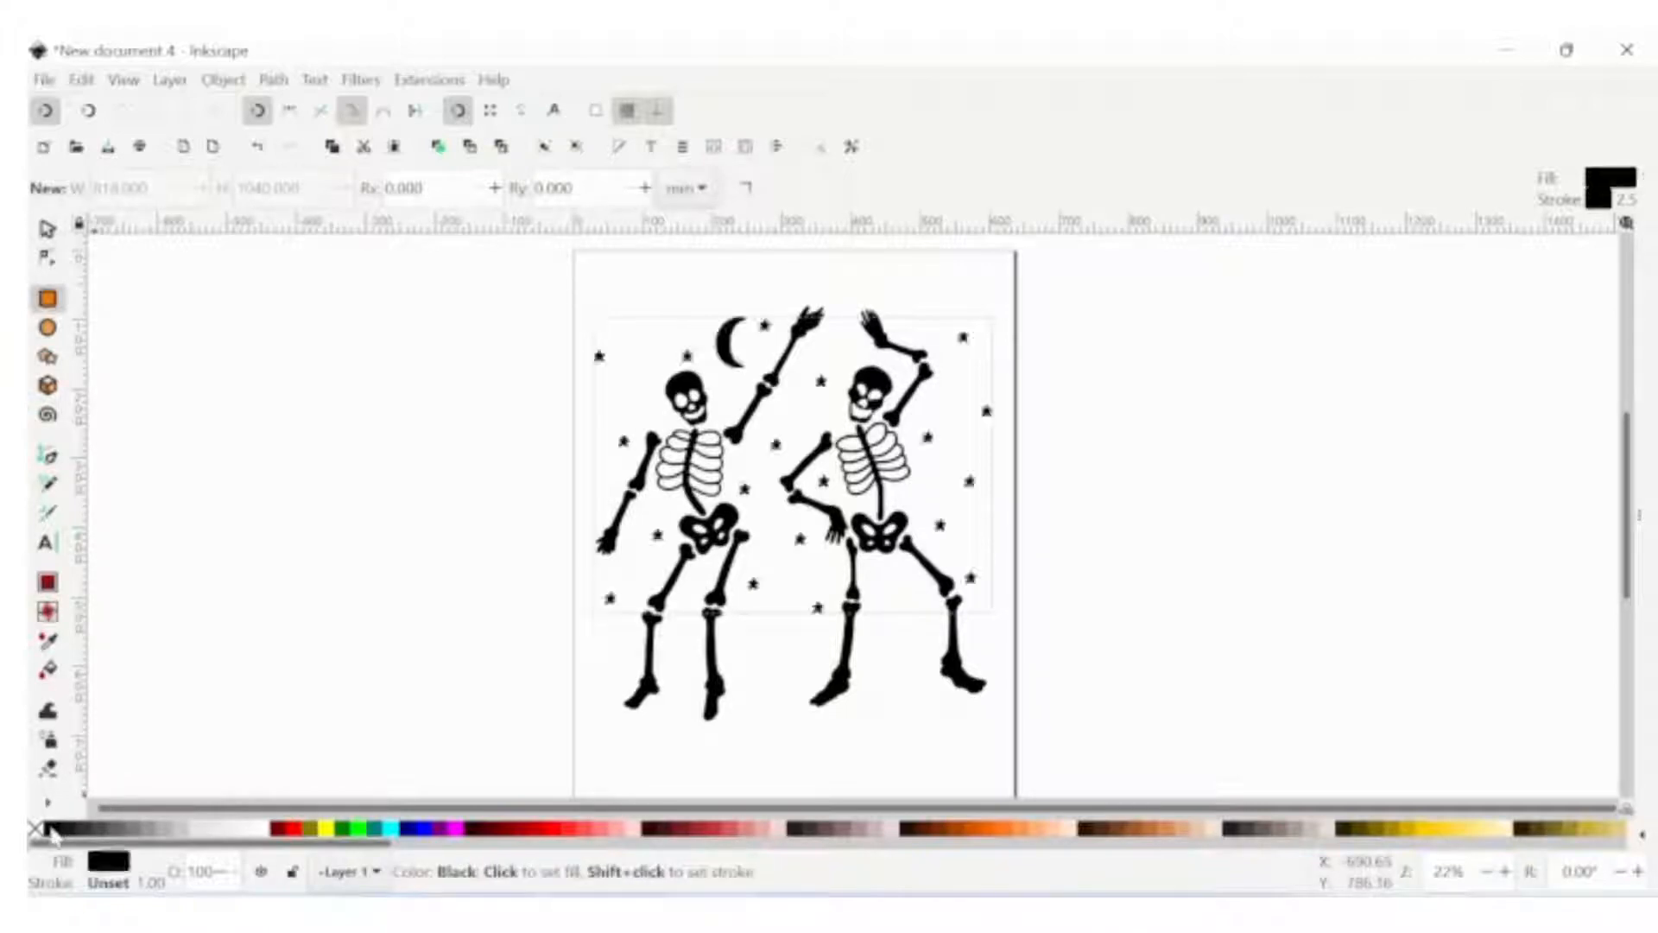
{"action": "key", "text": "ctrl+z"}
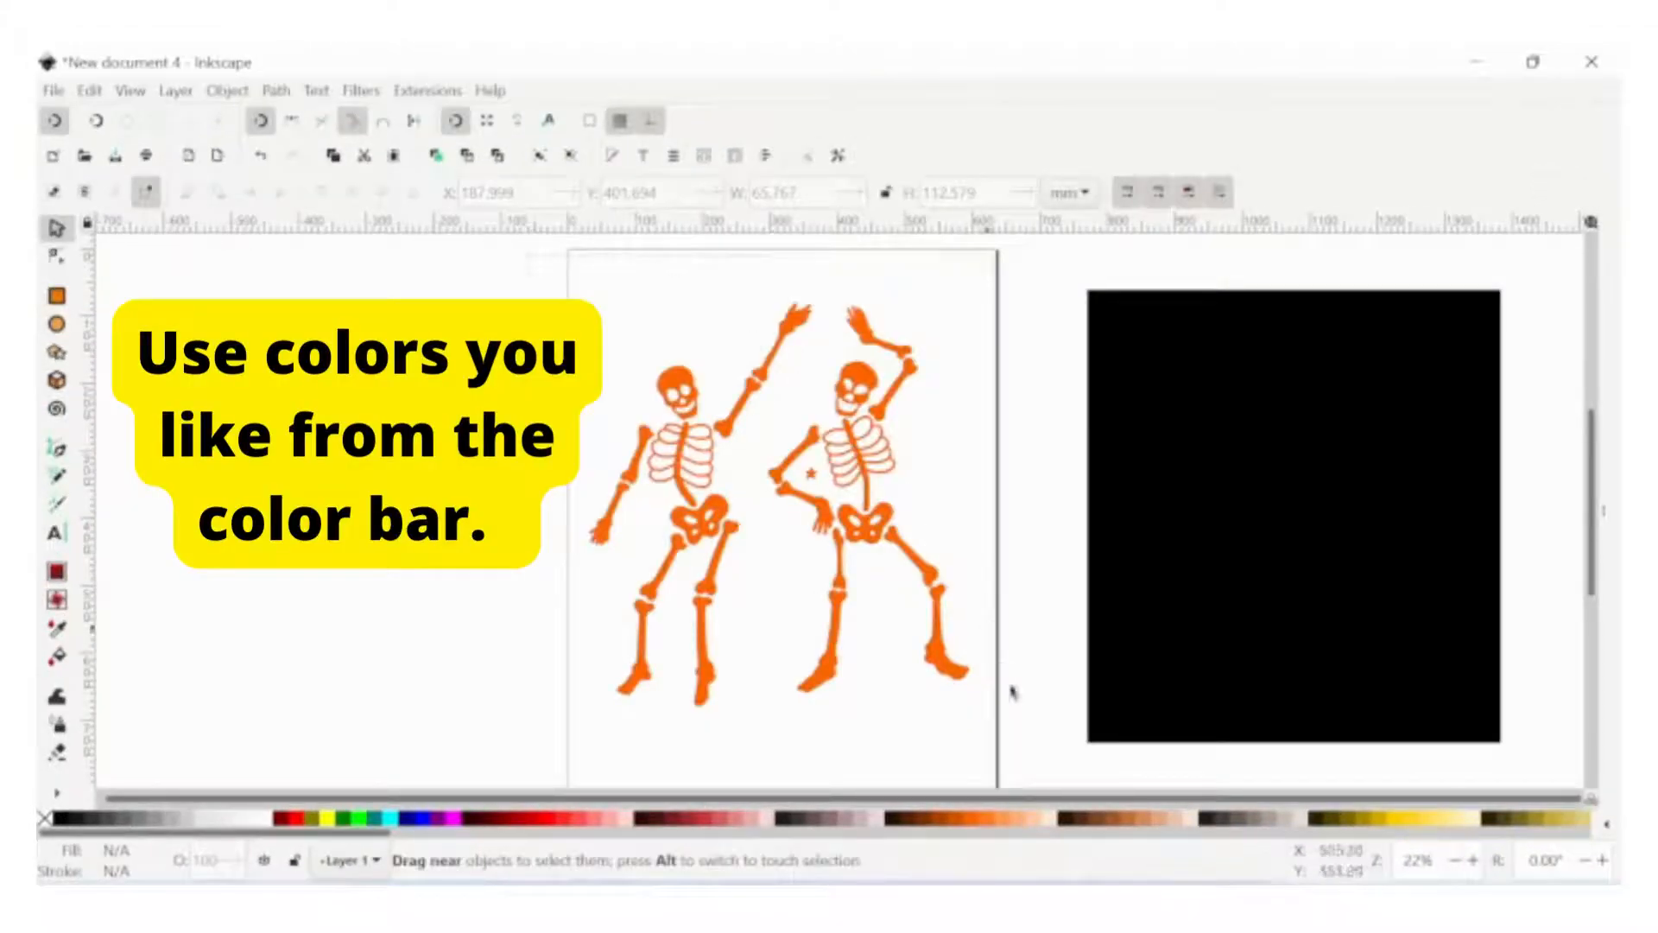
Fill the orange skeletons with white and move the black rectangle onto the page with them
{"action": "key", "text": "ctrl+a"}
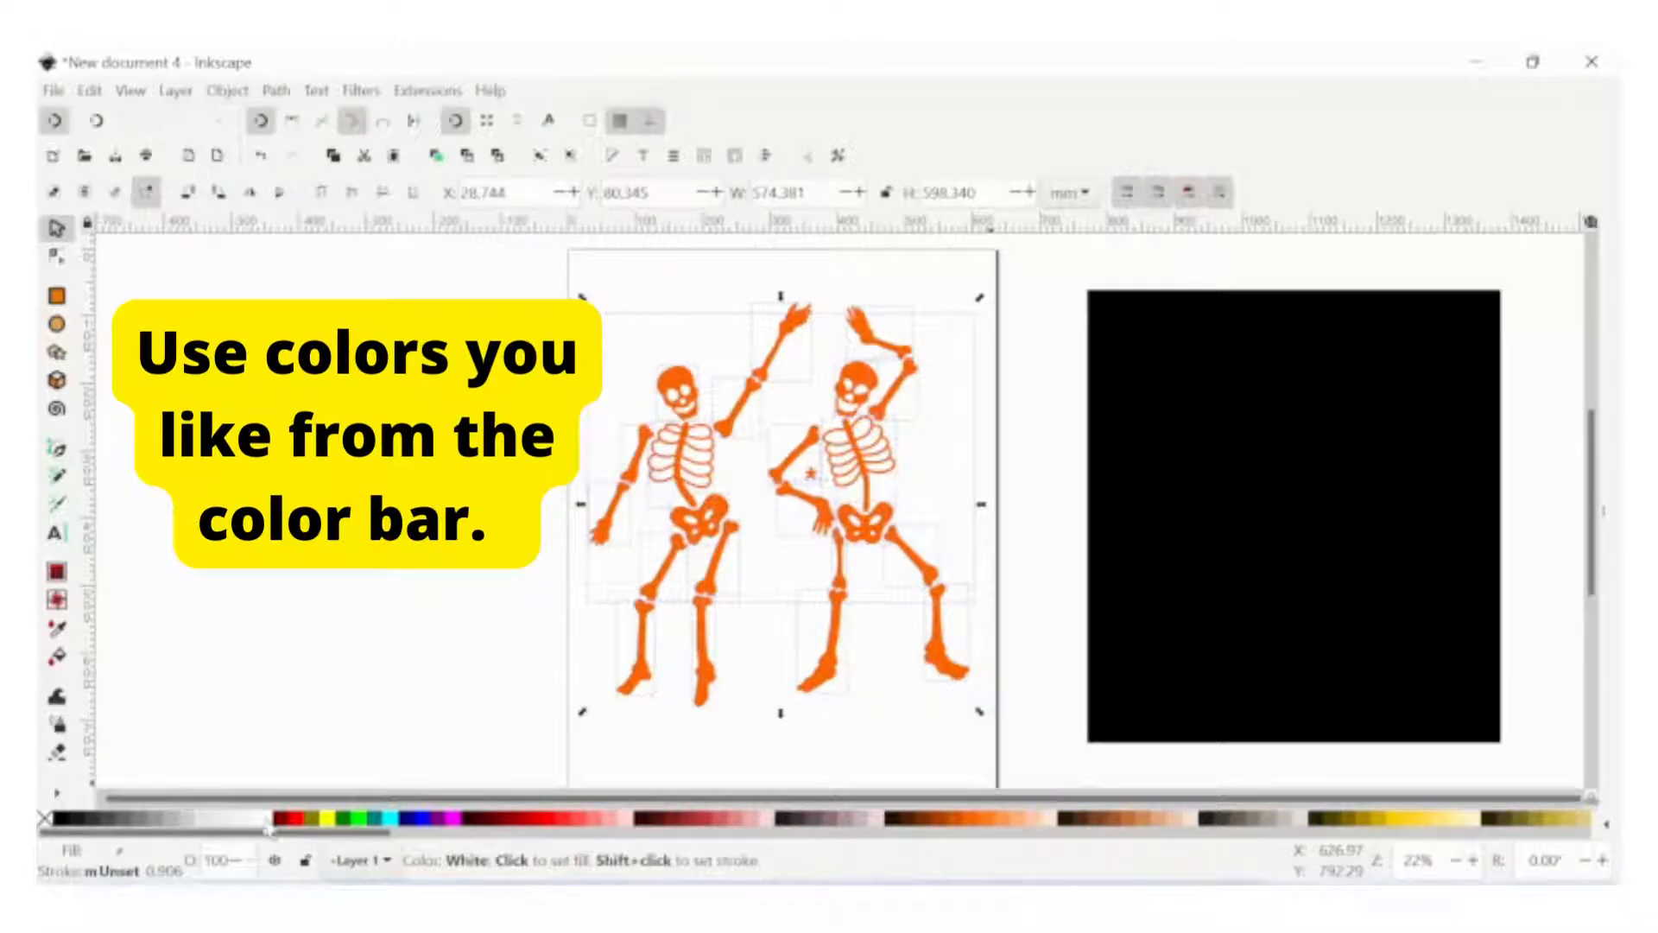
{"action": "left_click", "coordinate": [266, 820]}
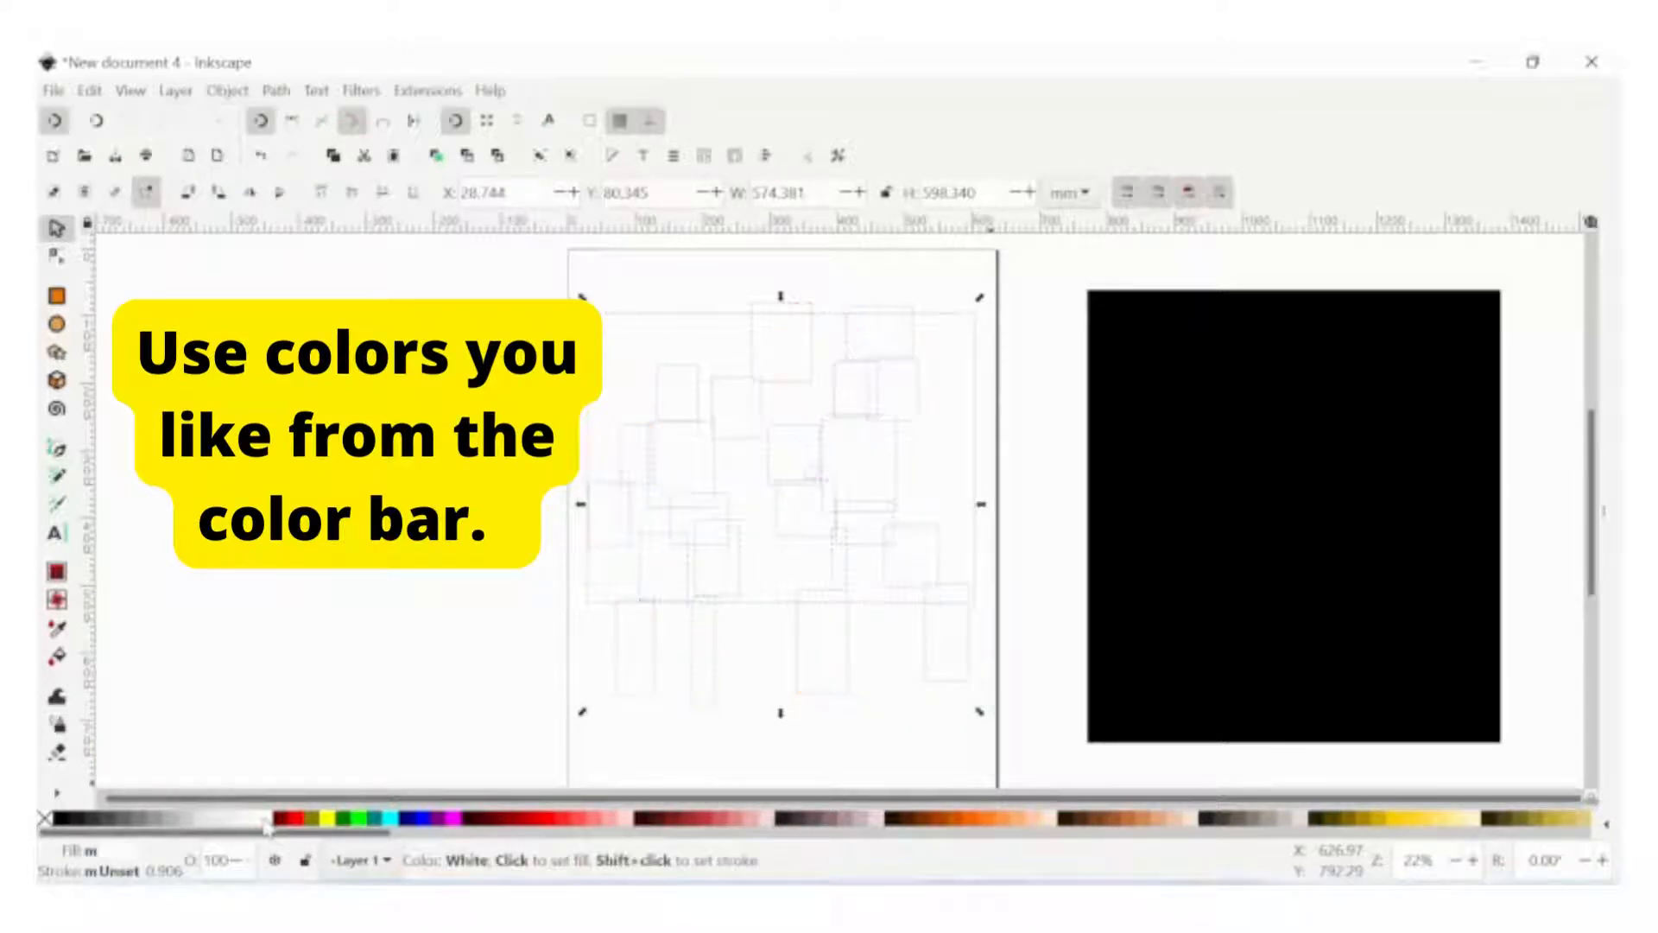
{"action": "left_click", "coordinate": [1188, 548]}
{"action": "left_click_drag", "start_coordinate": [1149, 544], "coordinate": [681, 535]}
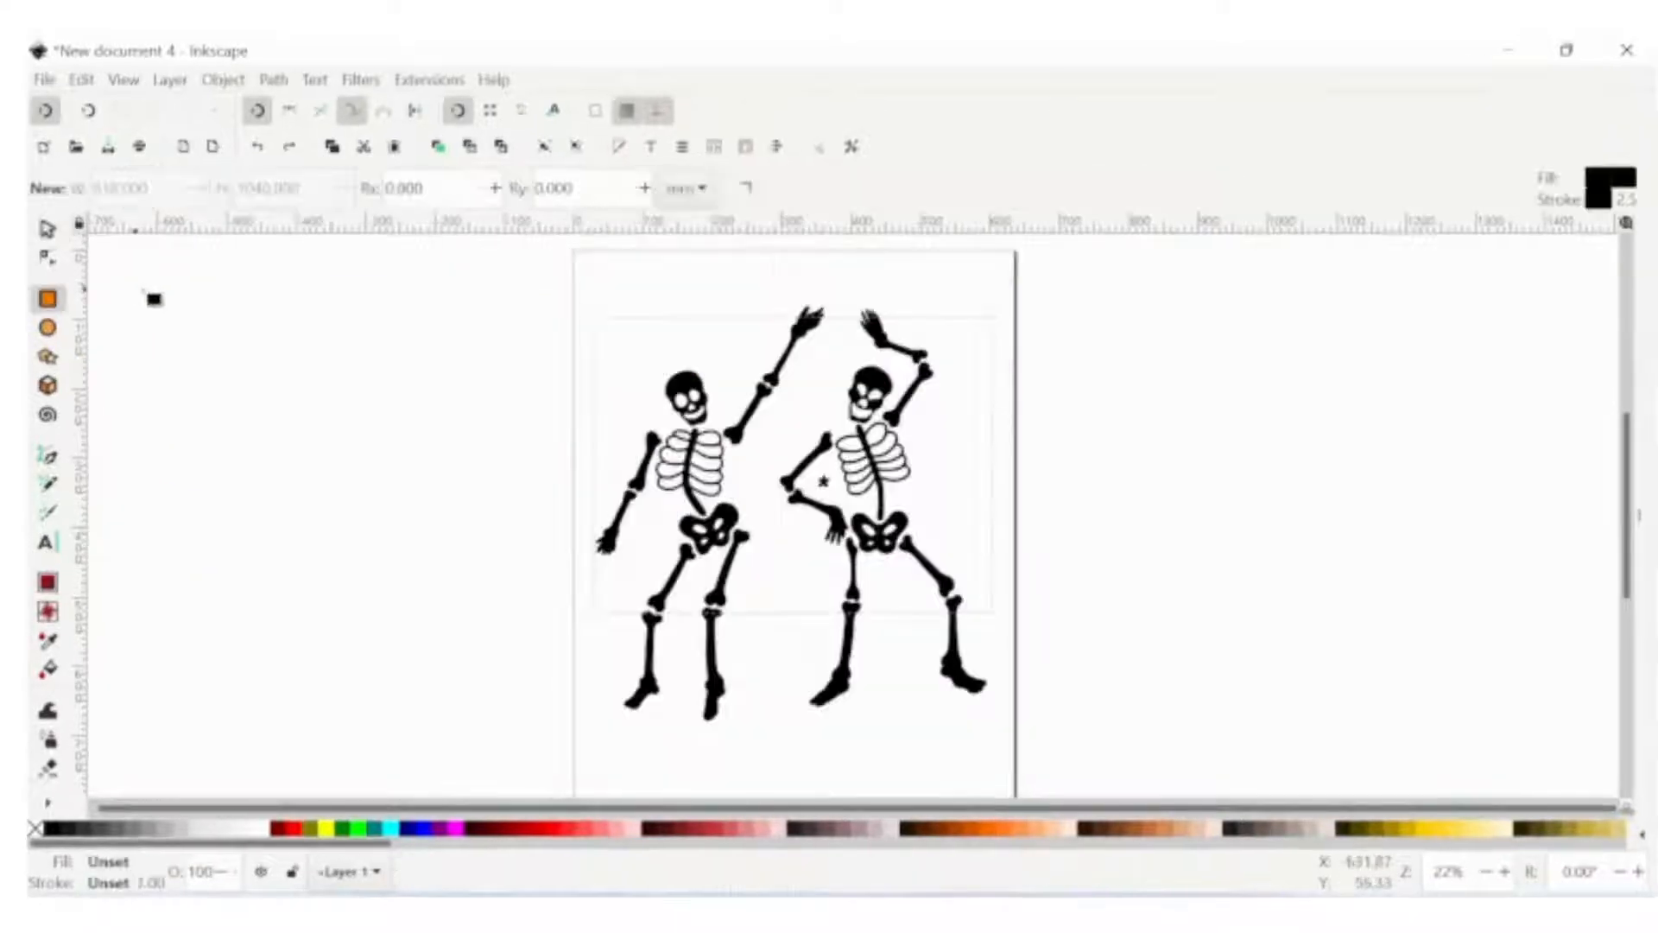
Draw a black rectangle about 612 by 671 mm left of the page and move it to the page's right side
{"action": "mouse_move", "coordinate": [143, 294]}
{"action": "left_mouse_down"}
{"action": "mouse_move", "coordinate": [420, 487]}
{"action": "mouse_move", "coordinate": [515, 629]}
{"action": "mouse_move", "coordinate": [562, 755]}
{"action": "left_mouse_up"}
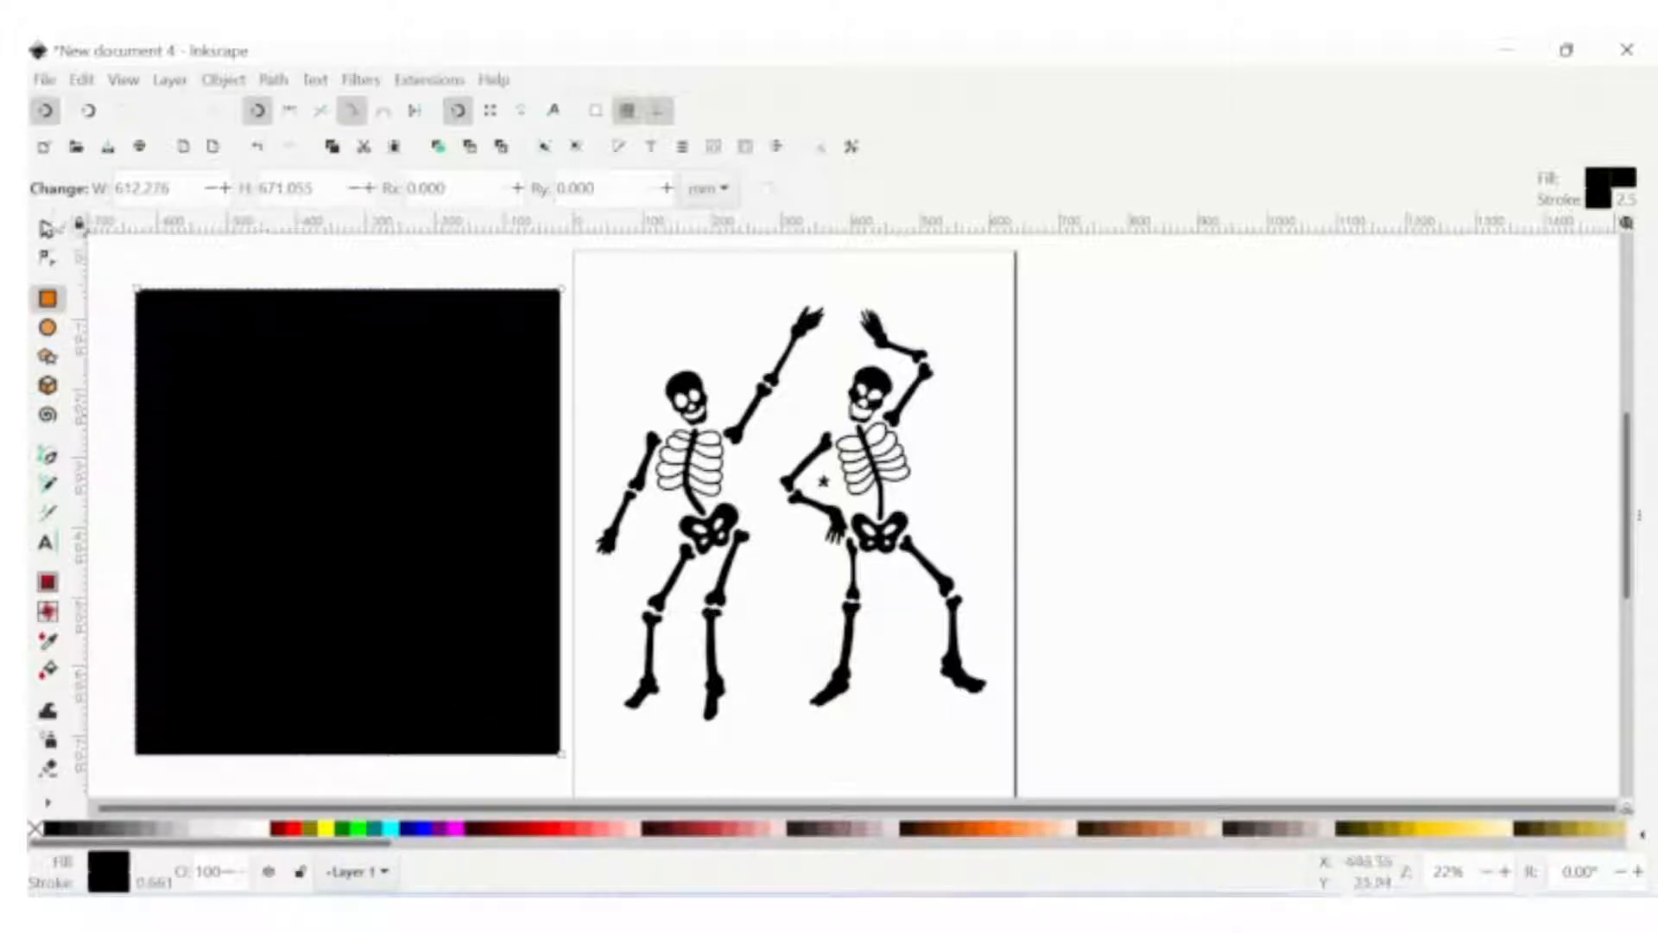
{"action": "left_click", "coordinate": [47, 227]}
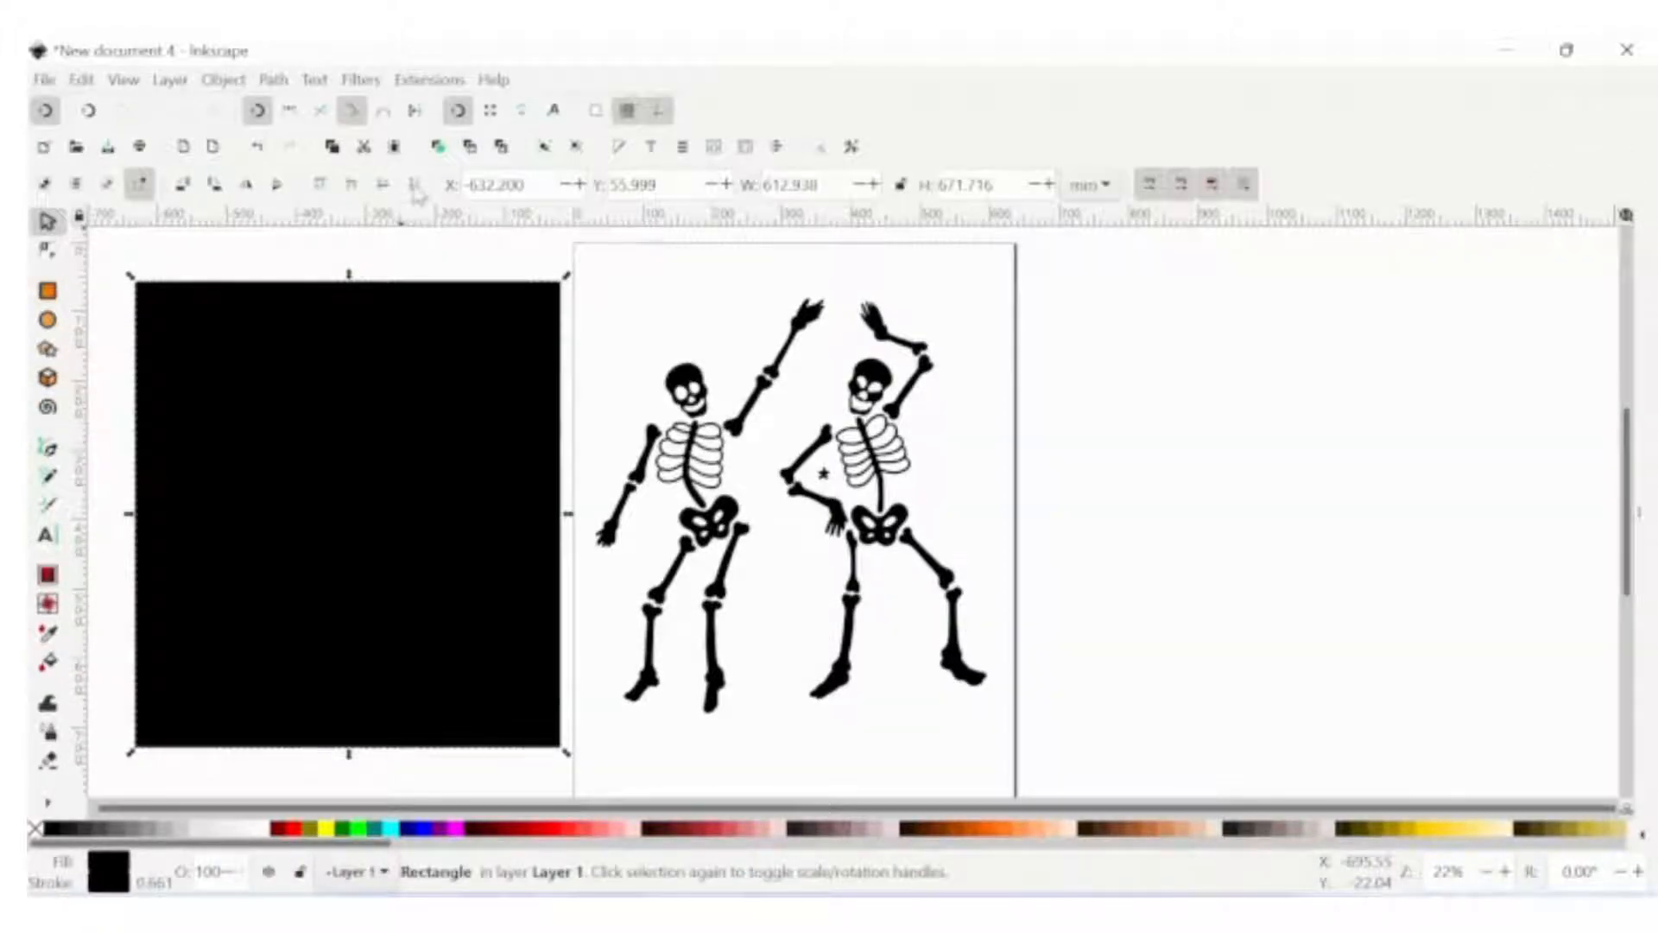
{"action": "left_click_drag", "start_coordinate": [370, 463], "coordinate": [1388, 398]}
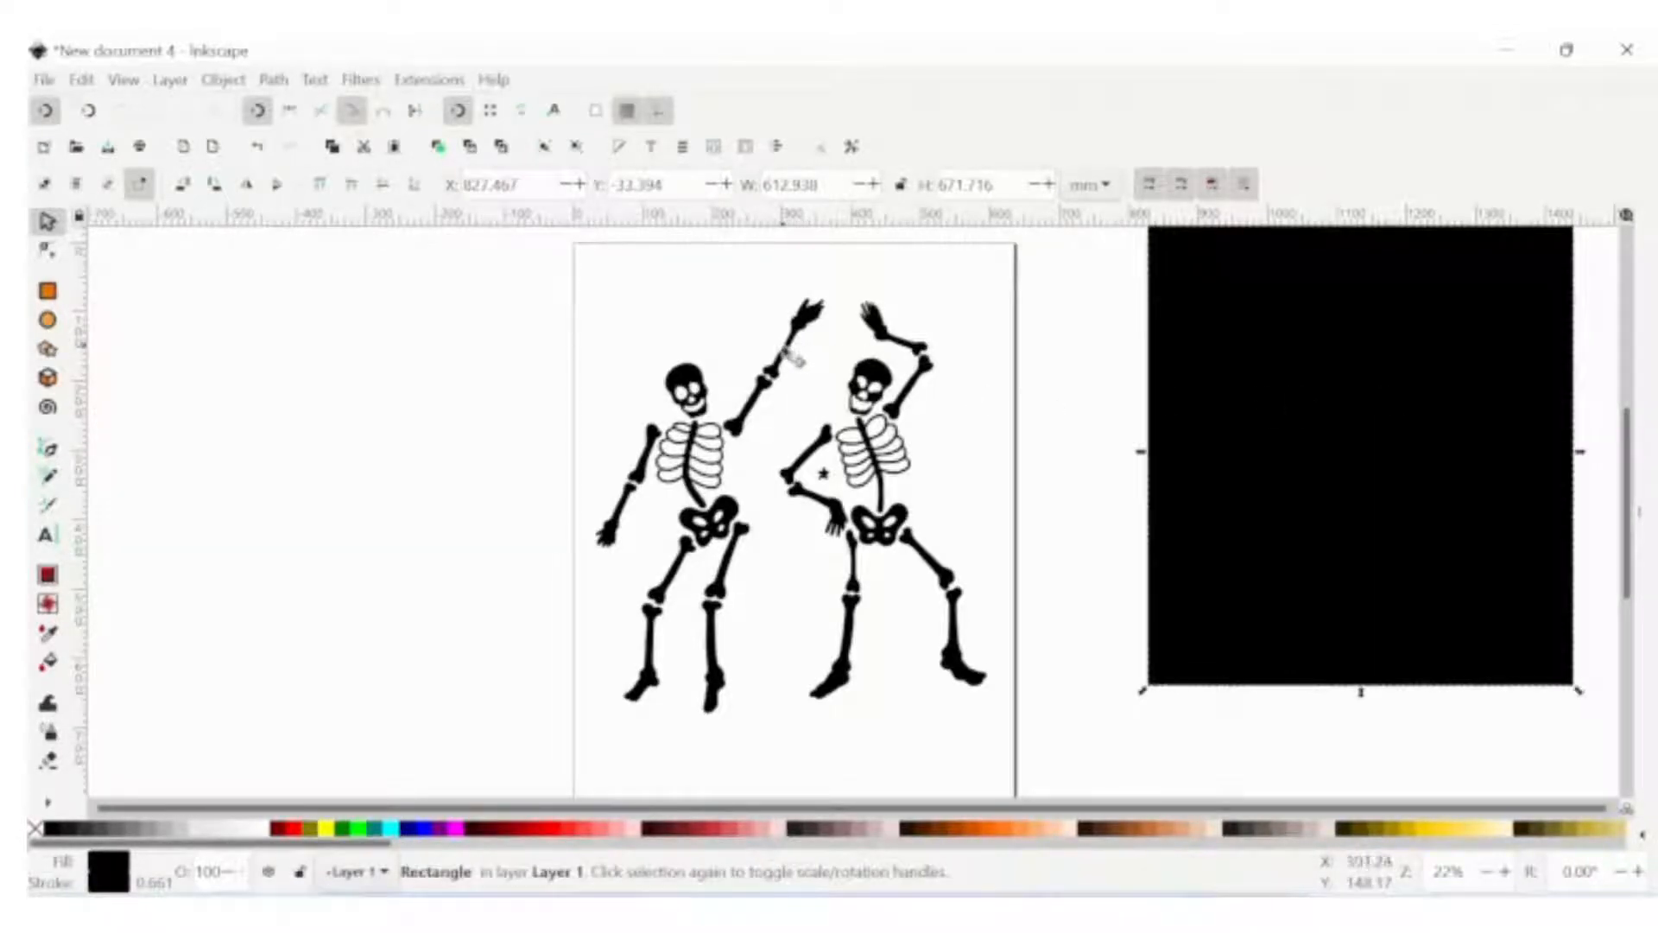
Select the left skeleton's raised arm, skull and rib cage together
{"action": "left_click", "coordinate": [792, 356]}
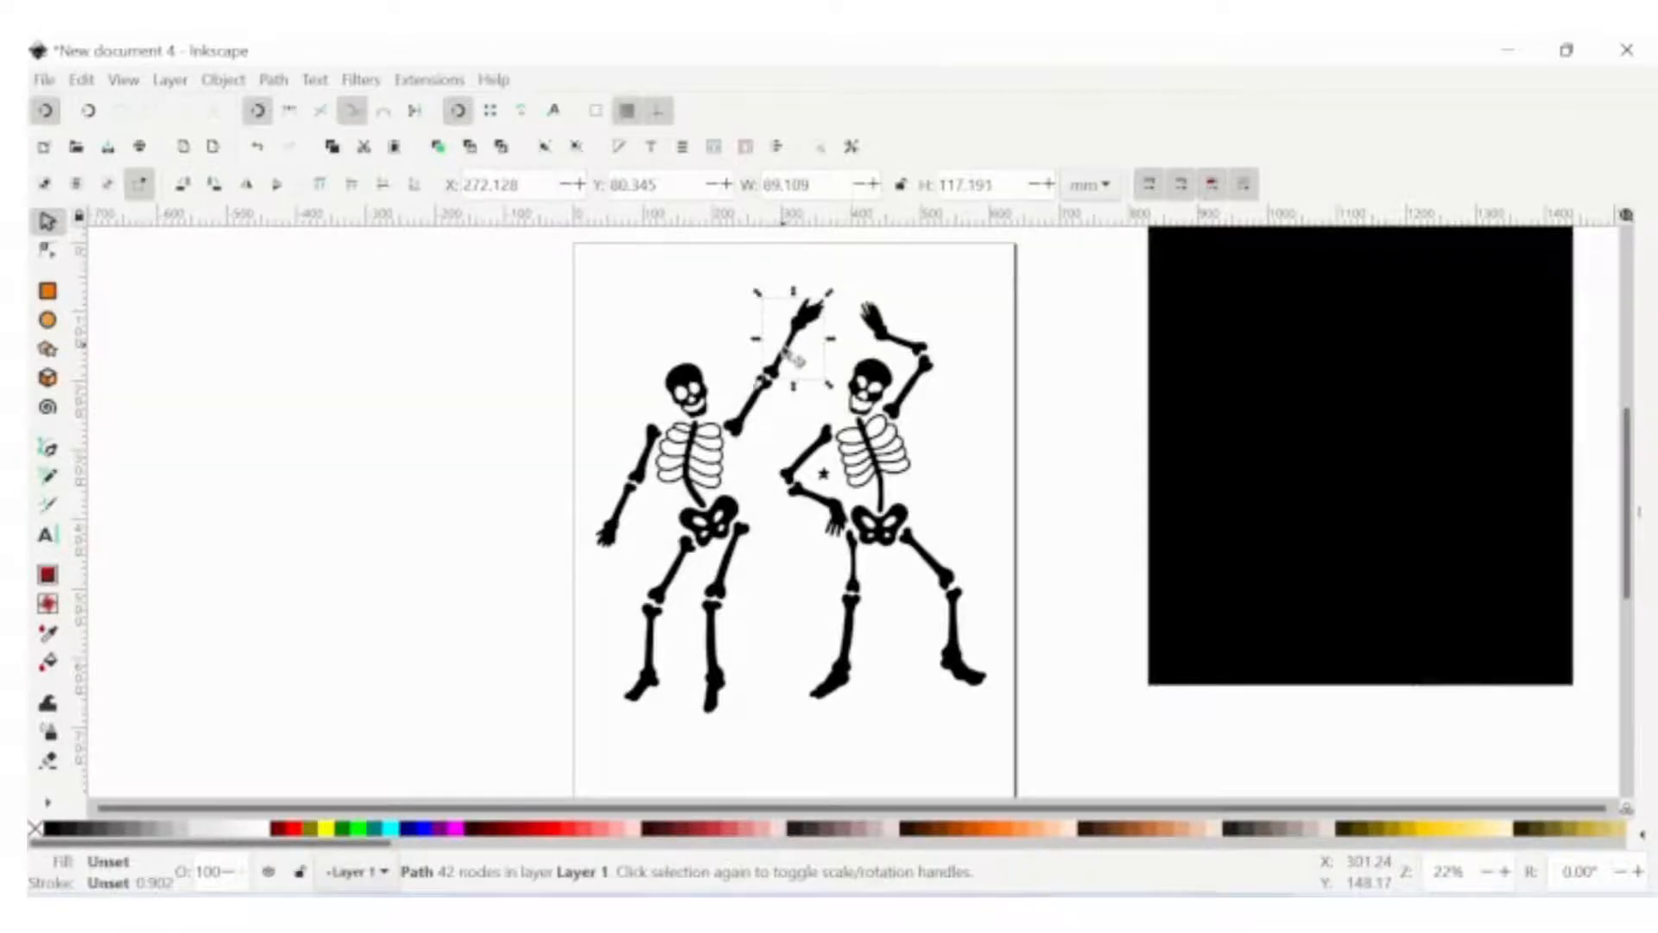
{"action": "left_click", "coordinate": [753, 421], "text": "shift"}
{"action": "left_click", "coordinate": [708, 389], "text": "shift"}
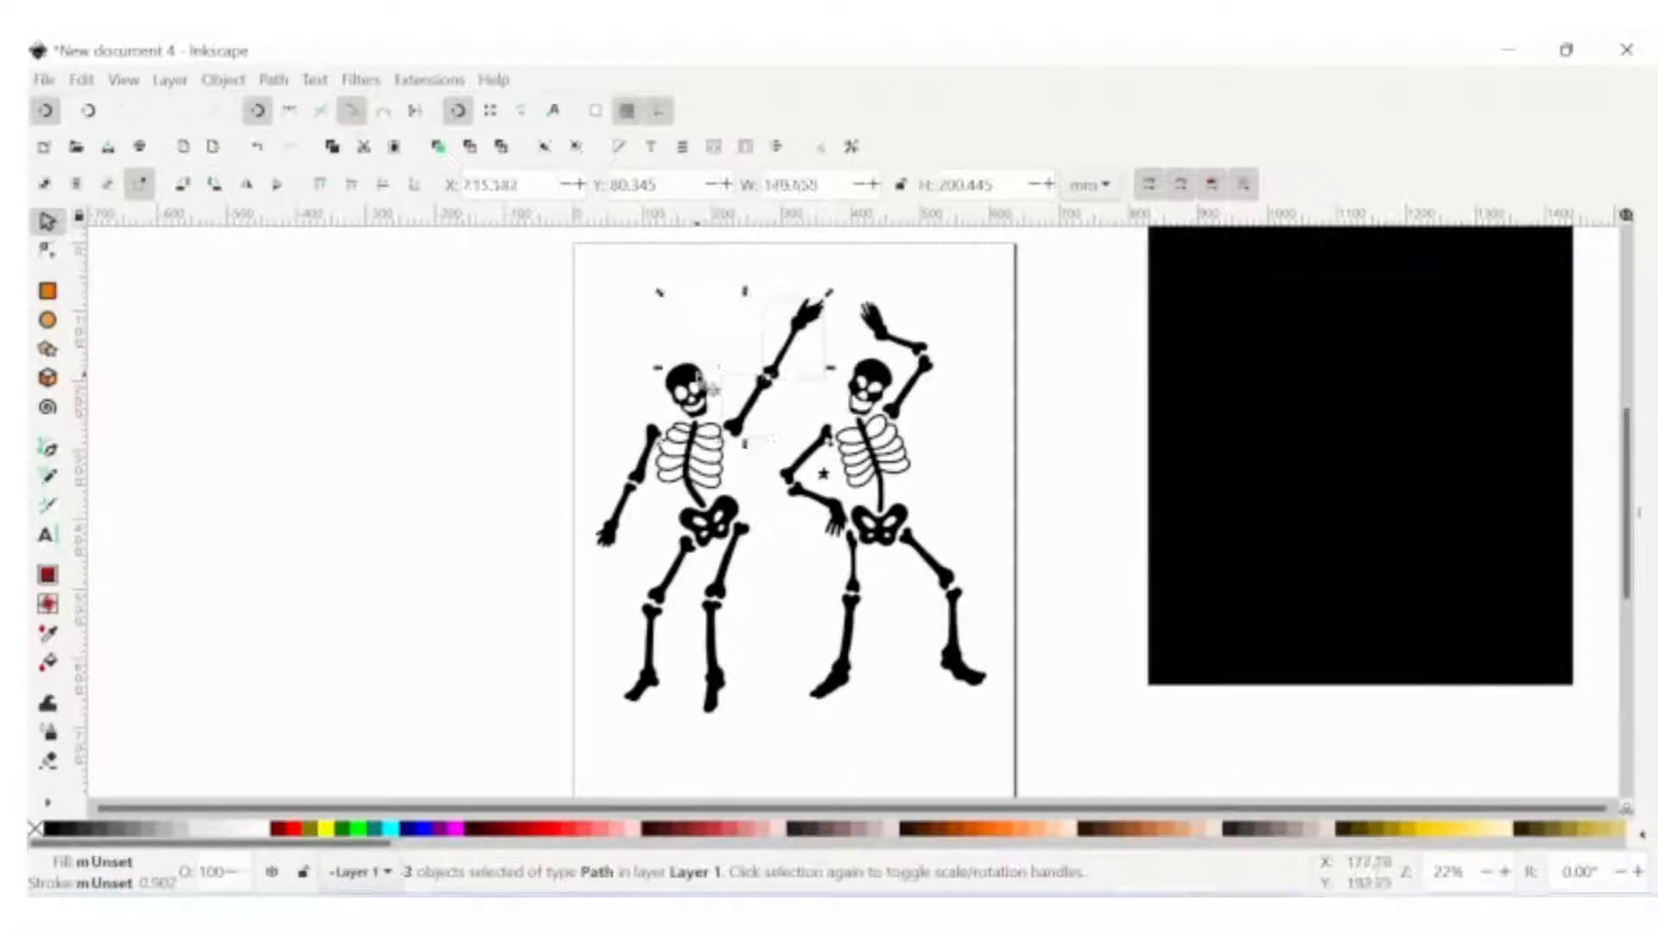
{"action": "left_click", "coordinate": [735, 467], "text": "shift"}
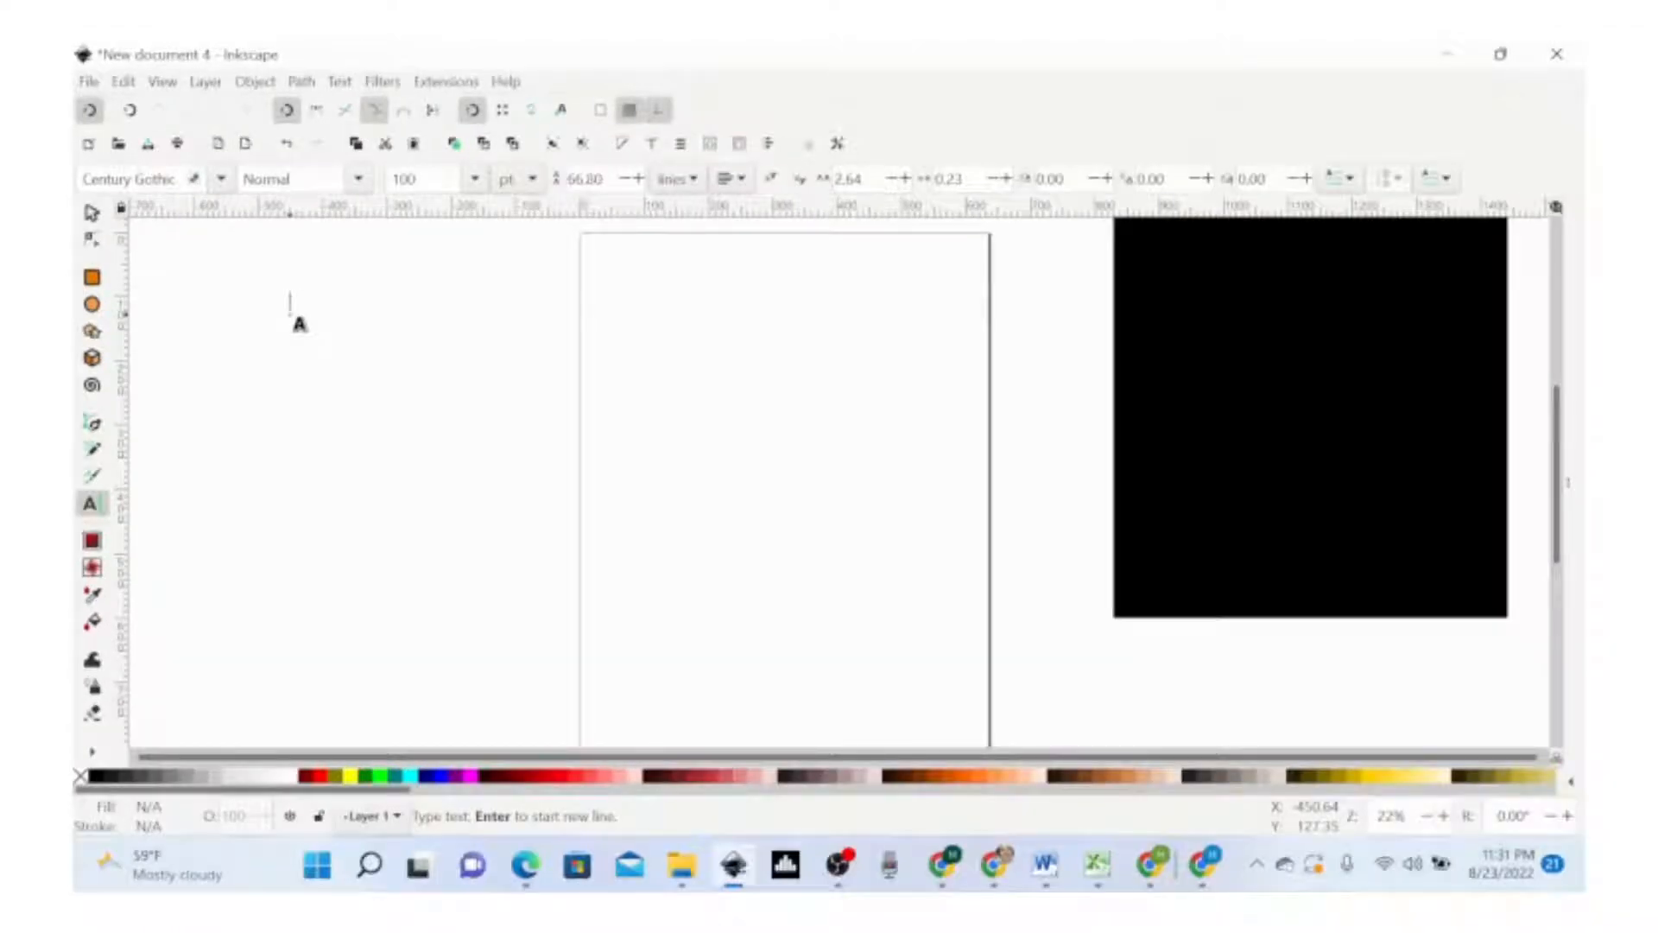
Write the text "Good Vibes Only!" left of the page and set its font to Spider Web
{"action": "type", "text": "Good"}
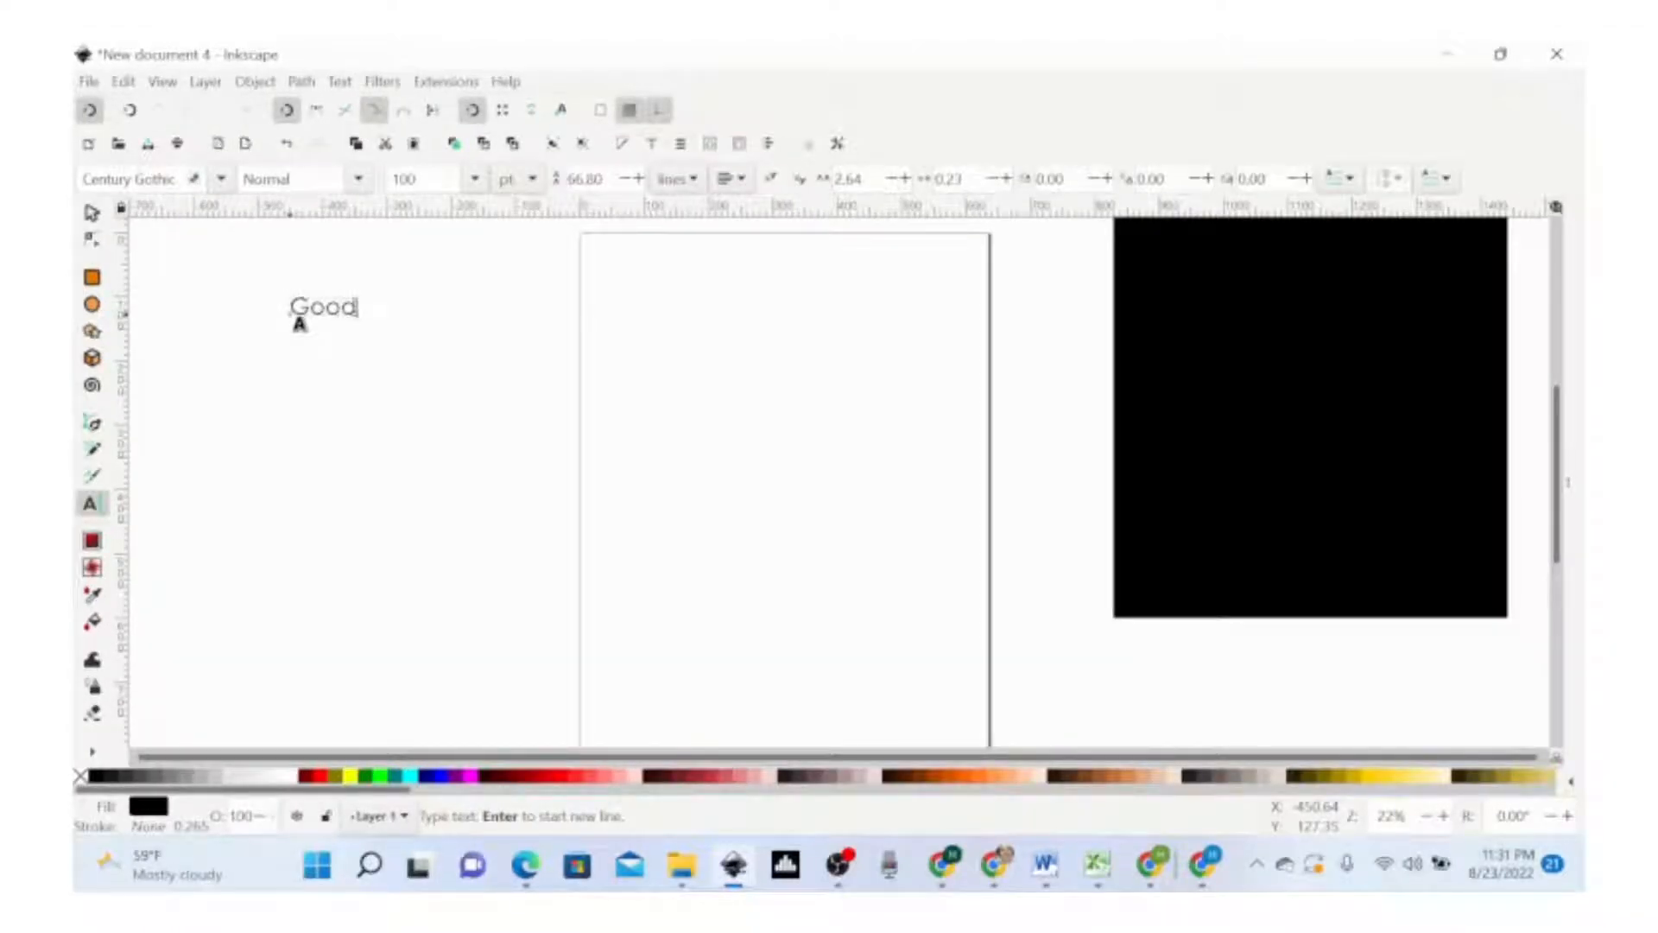
{"action": "type", "text": " Vibes Only!"}
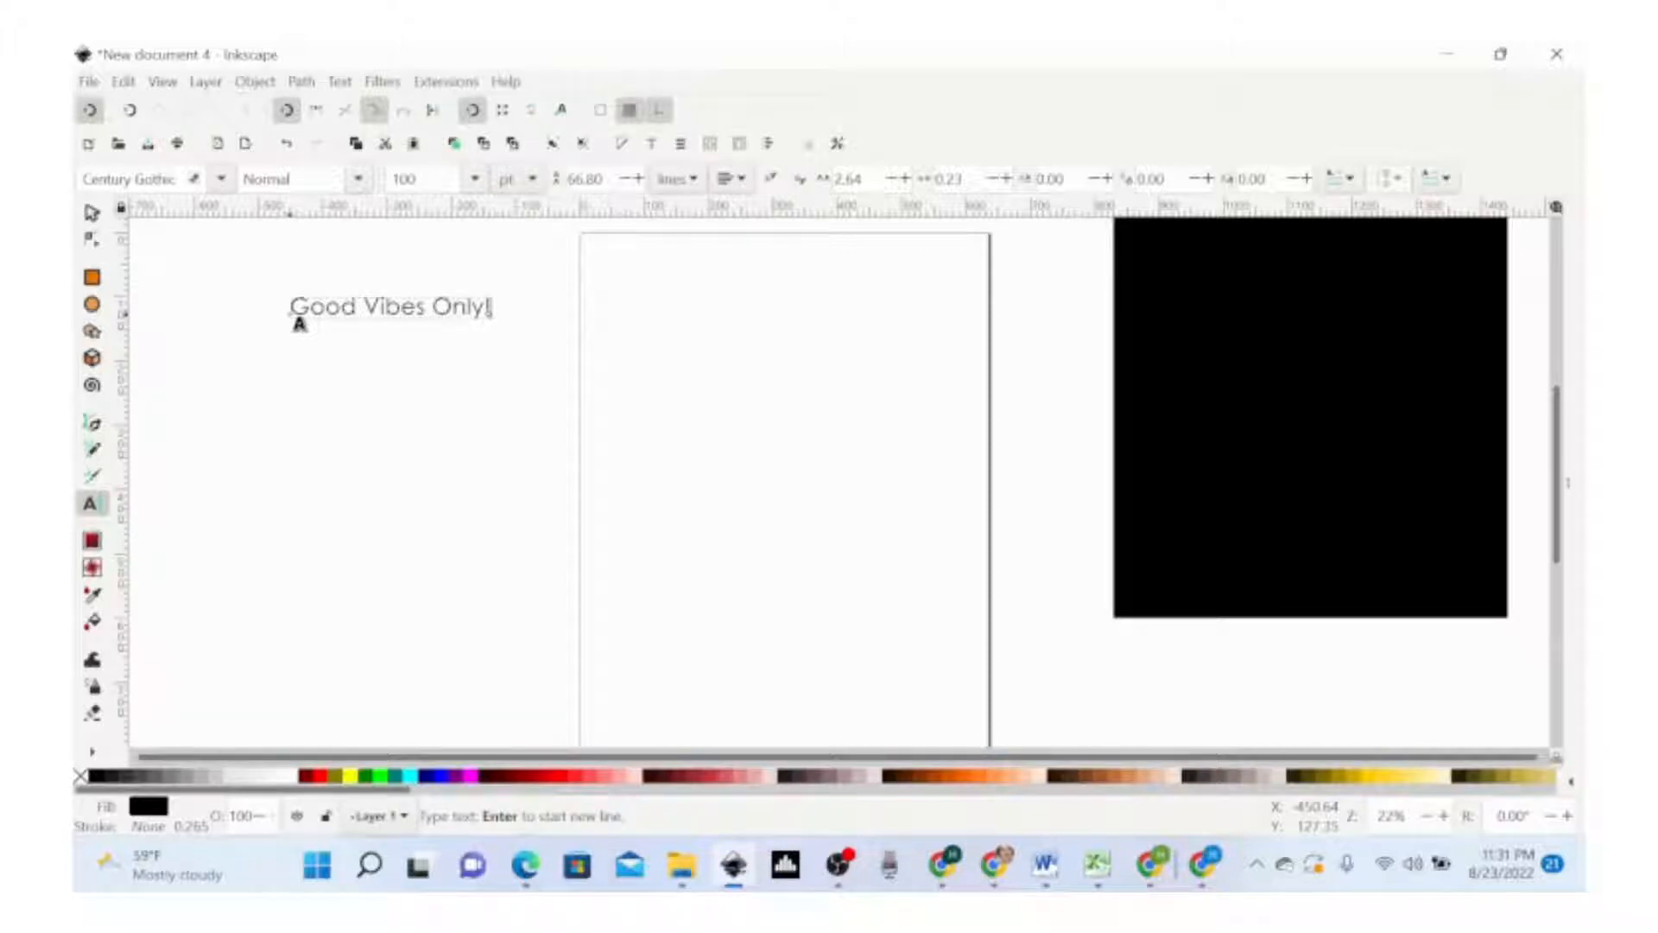
{"action": "left_click", "coordinate": [221, 179]}
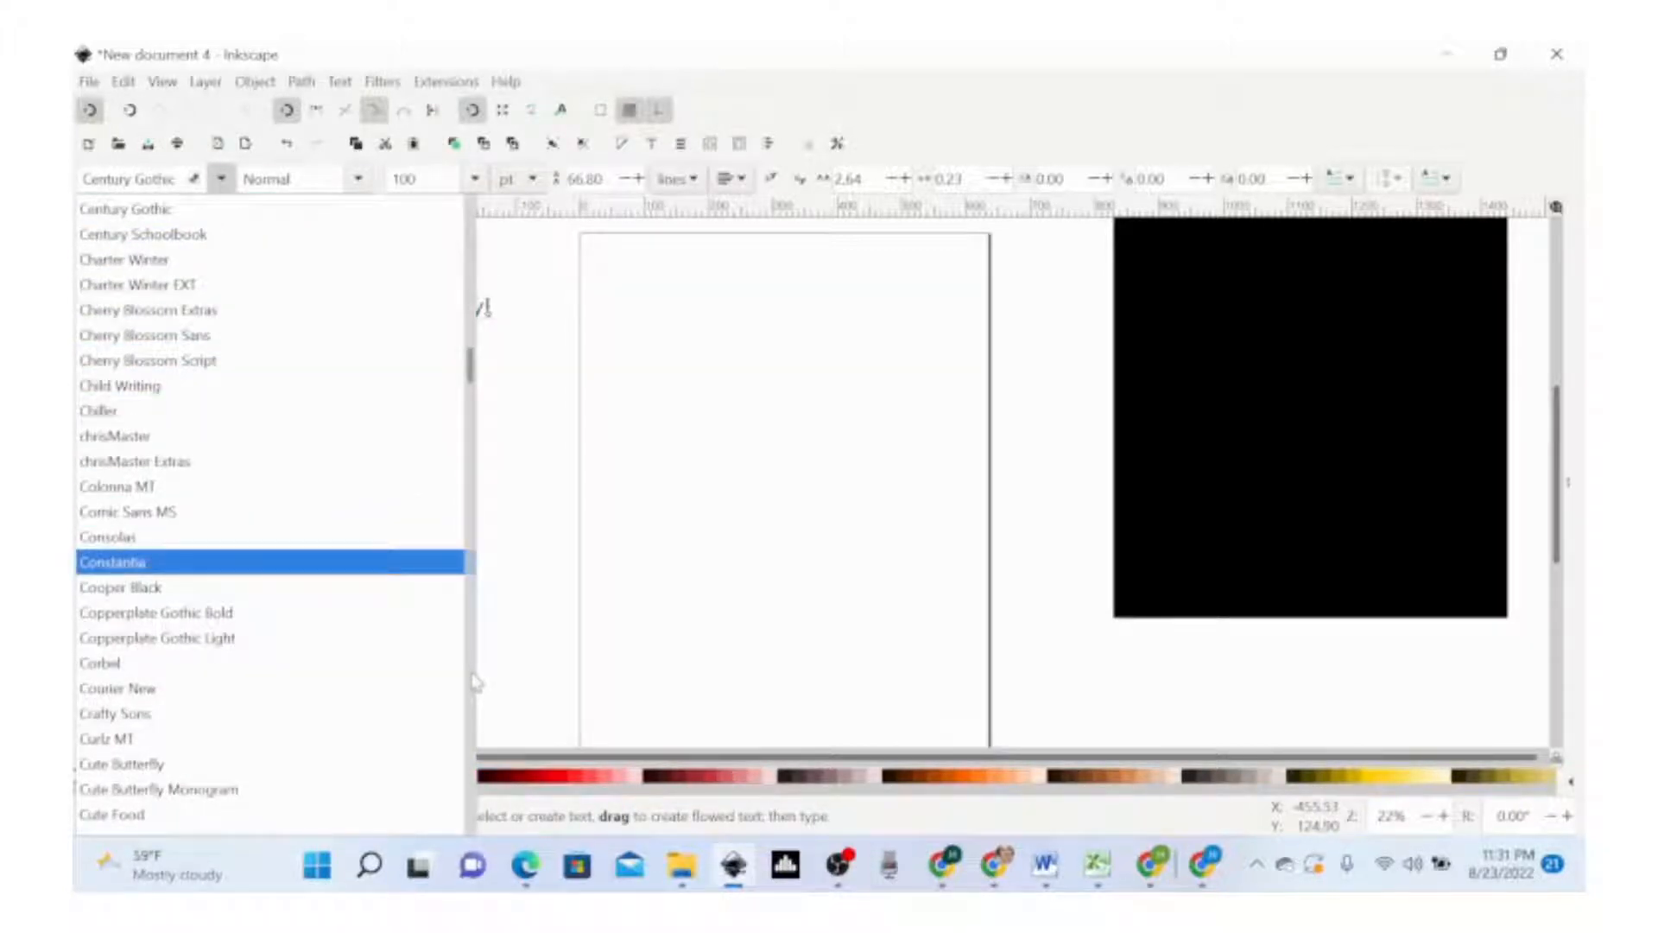
{"action": "left_click", "coordinate": [473, 682]}
{"action": "left_click_drag", "start_coordinate": [472, 673], "coordinate": [474, 734]}
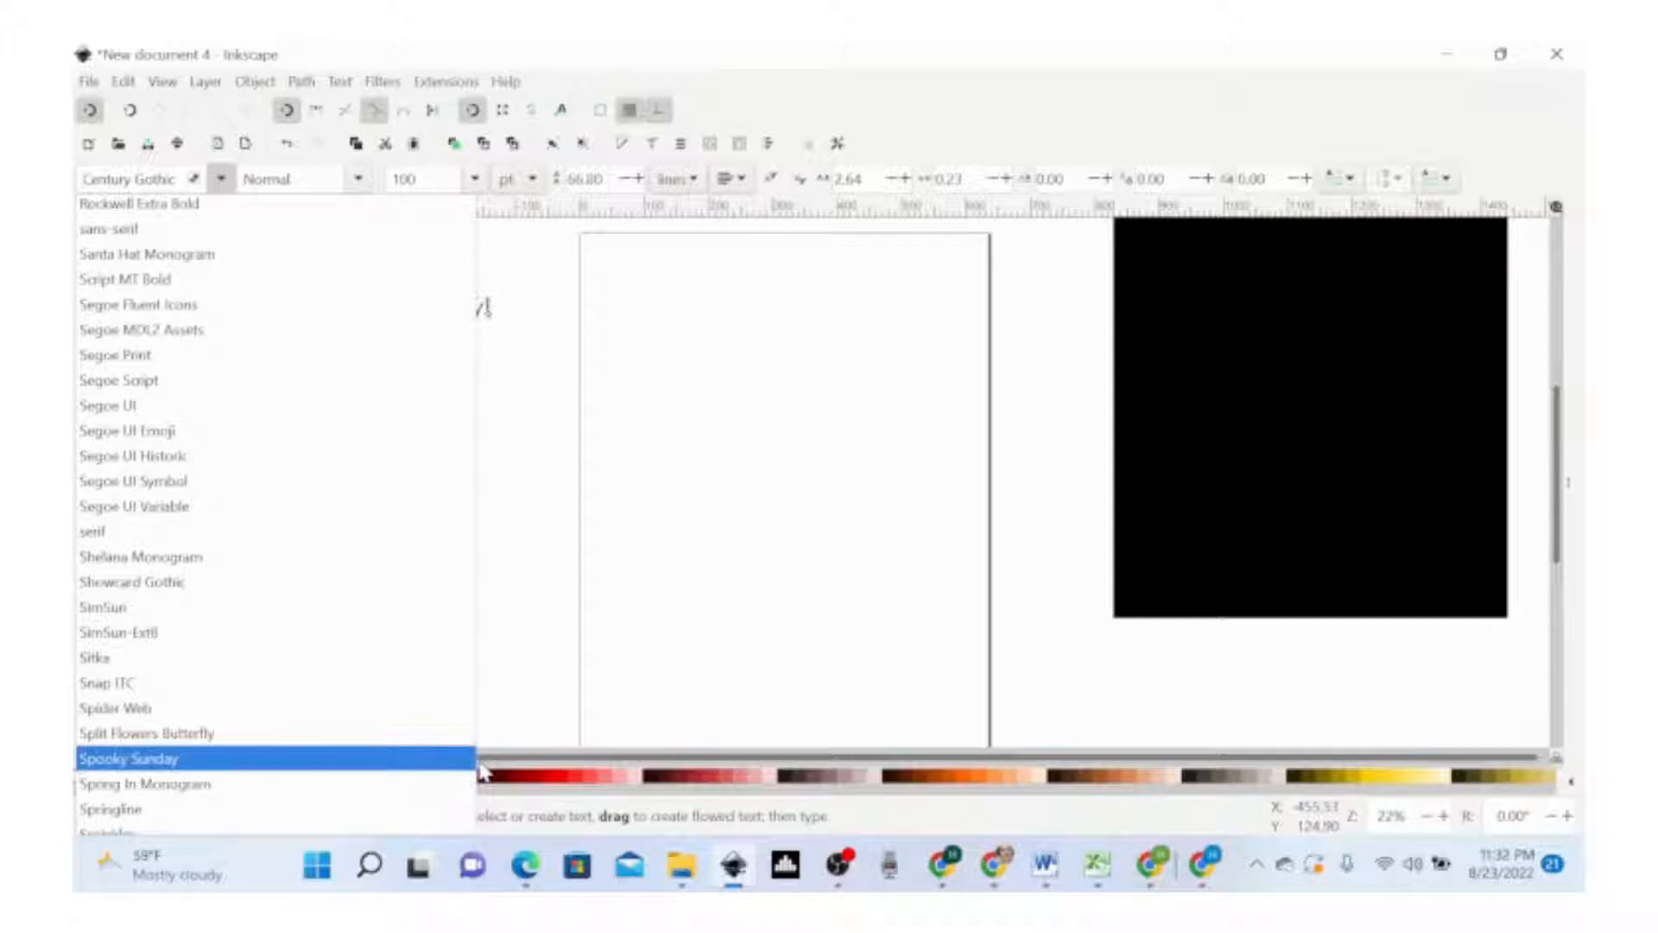
{"action": "left_click", "coordinate": [162, 710]}
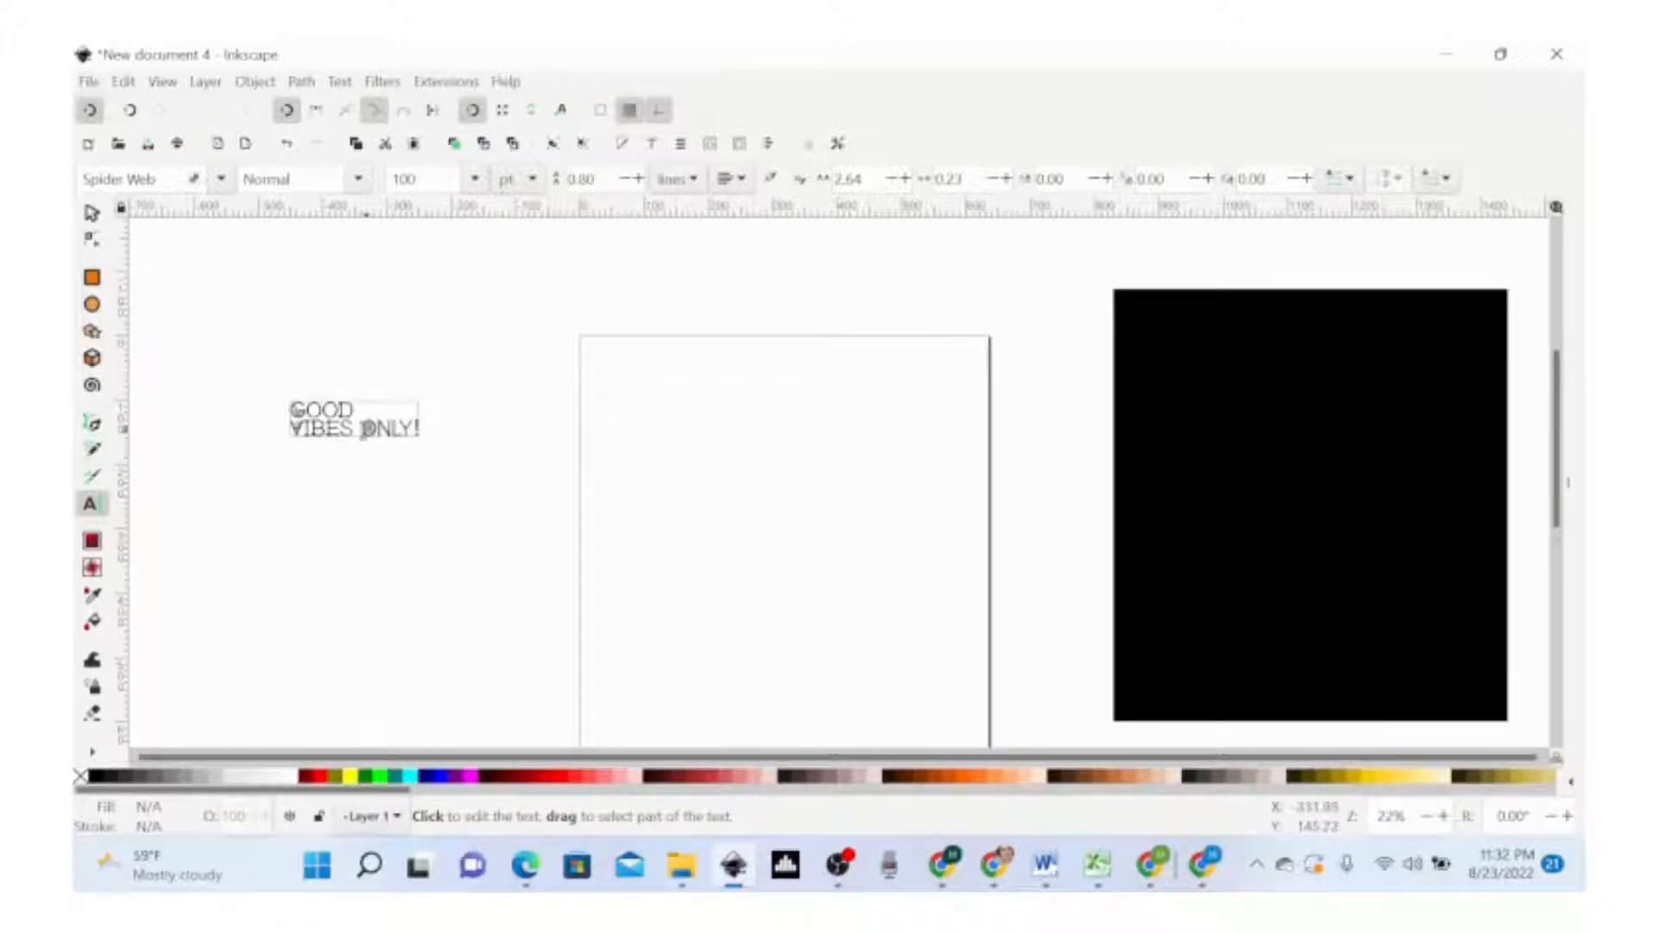
Break the text into three lines with one word on each line
{"action": "left_click", "coordinate": [419, 423]}
{"action": "left_click", "coordinate": [364, 429]}
{"action": "key", "text": "Return"}
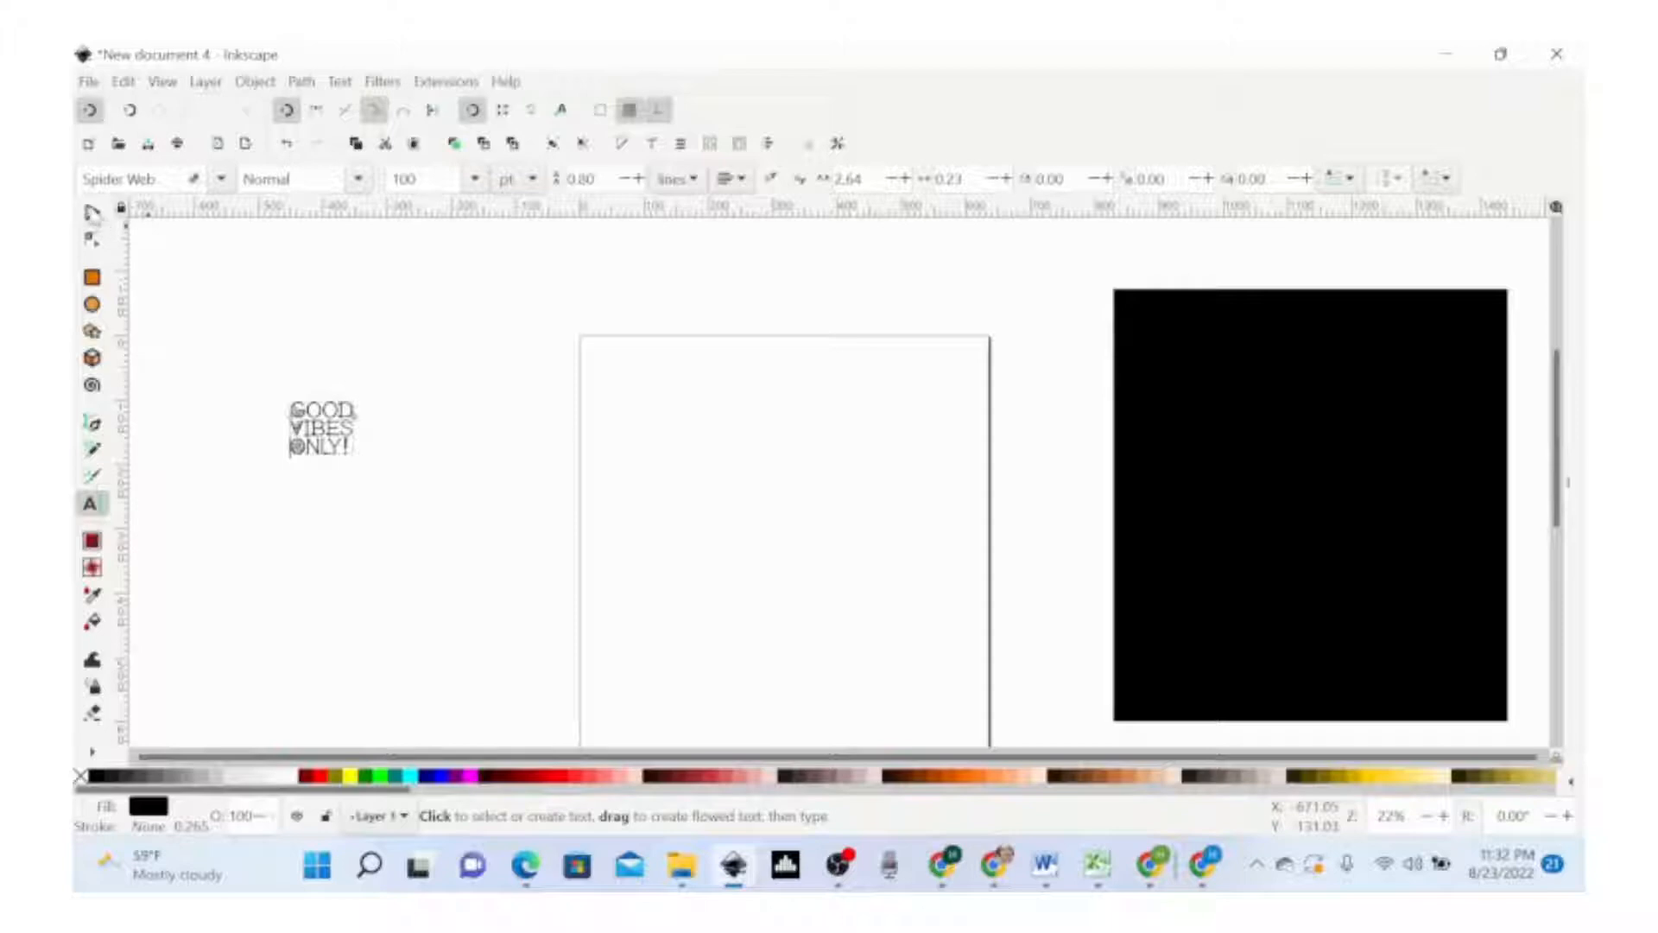
Enlarge the text to about 458 by 380 mm and group all the skeleton artwork on the page
{"action": "left_click", "coordinate": [92, 212]}
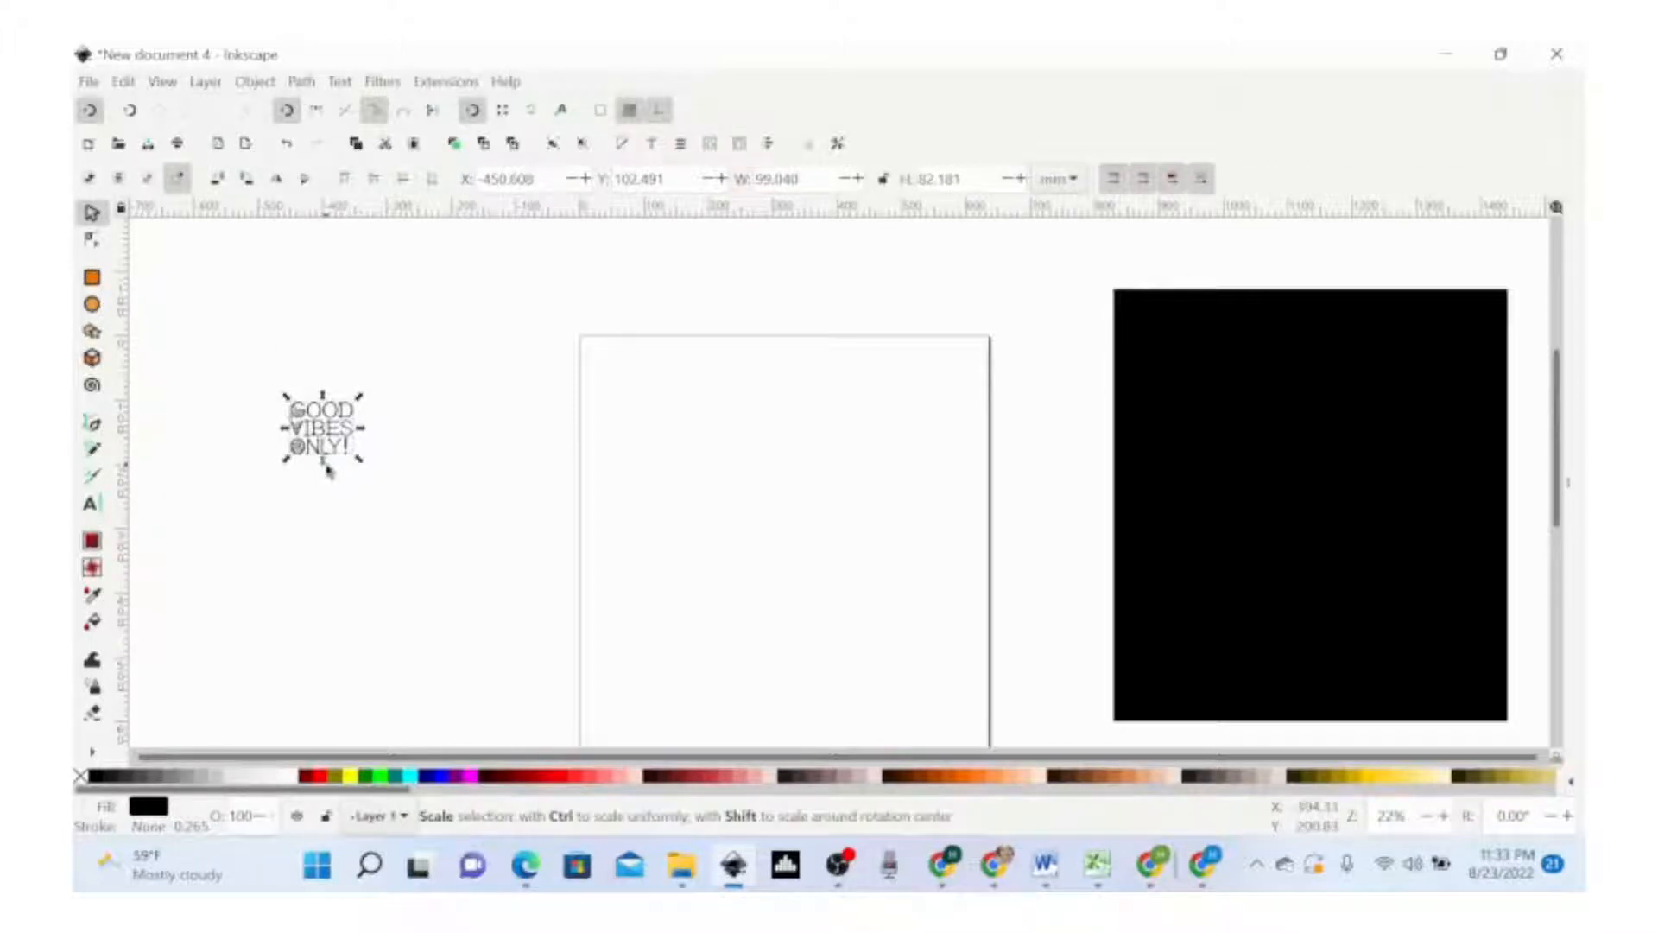
{"action": "left_click_drag", "start_coordinate": [336, 510], "coordinate": [358, 630]}
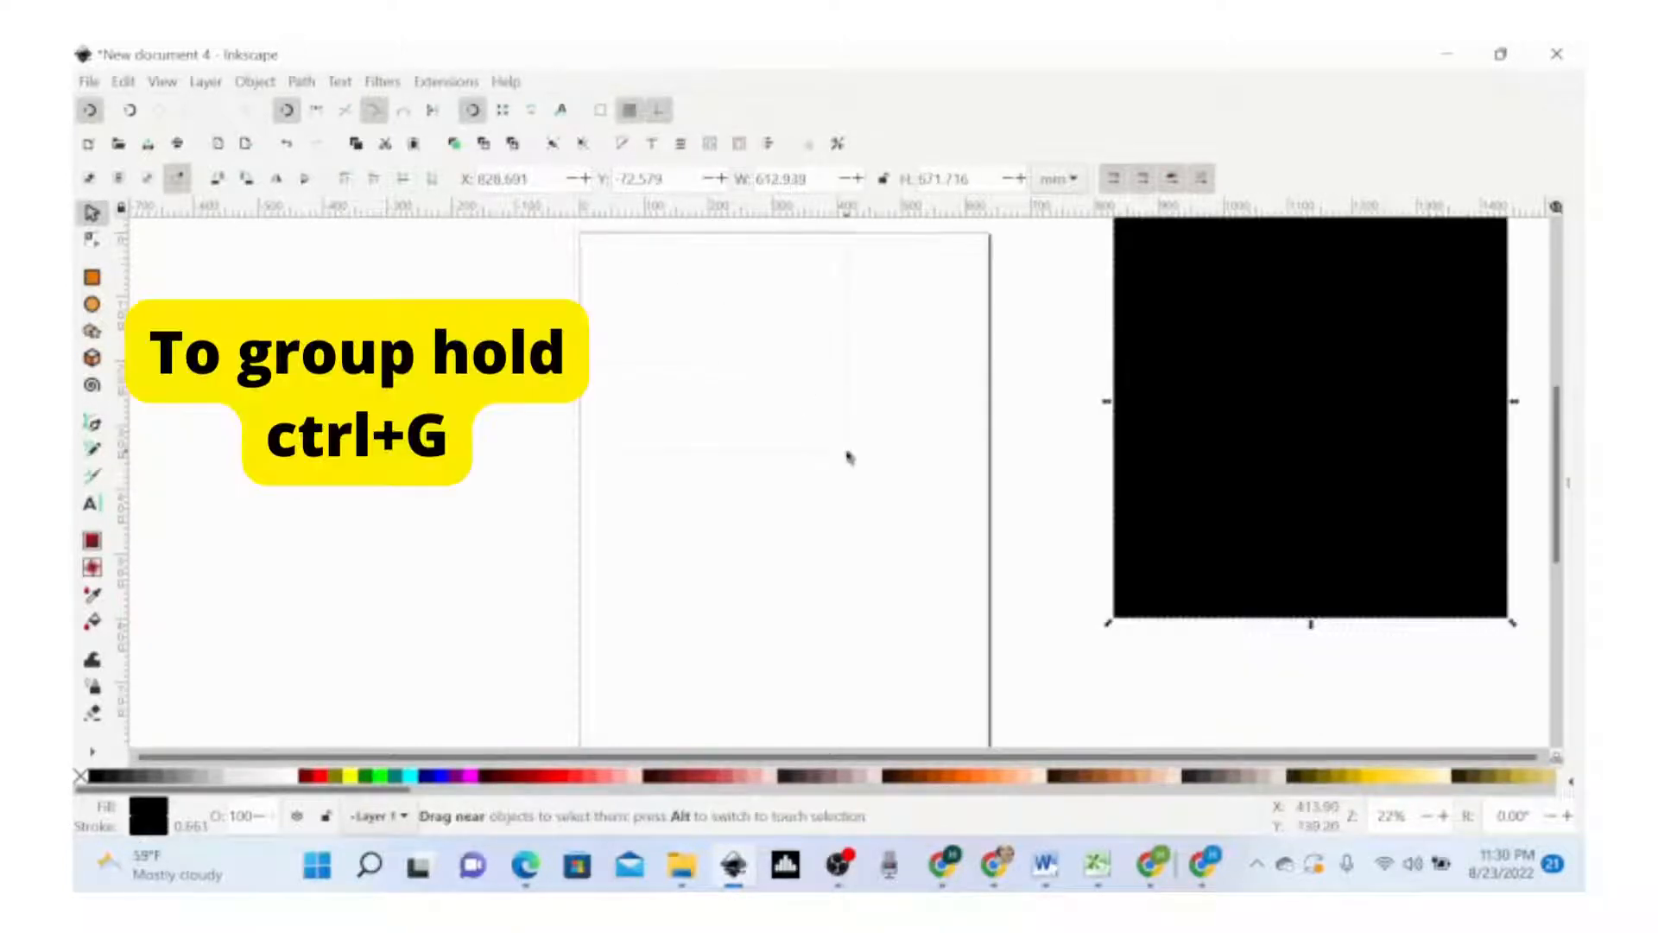
{"action": "left_click_drag", "start_coordinate": [846, 456], "coordinate": [1026, 760]}
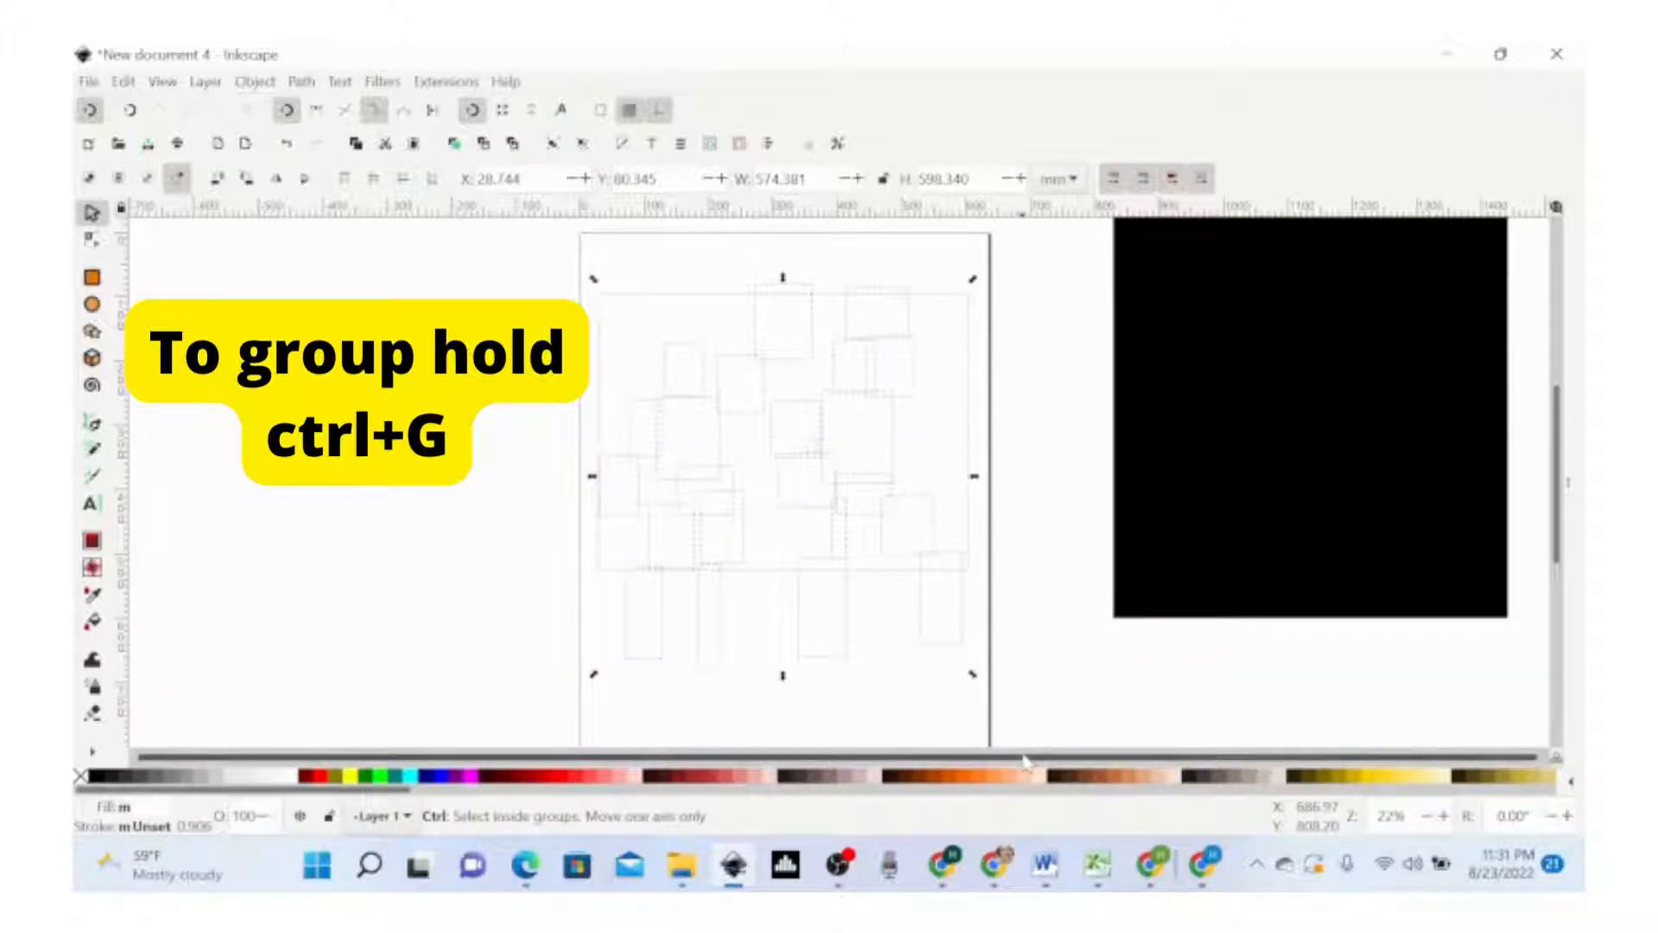
{"action": "key", "text": "ctrl+g"}
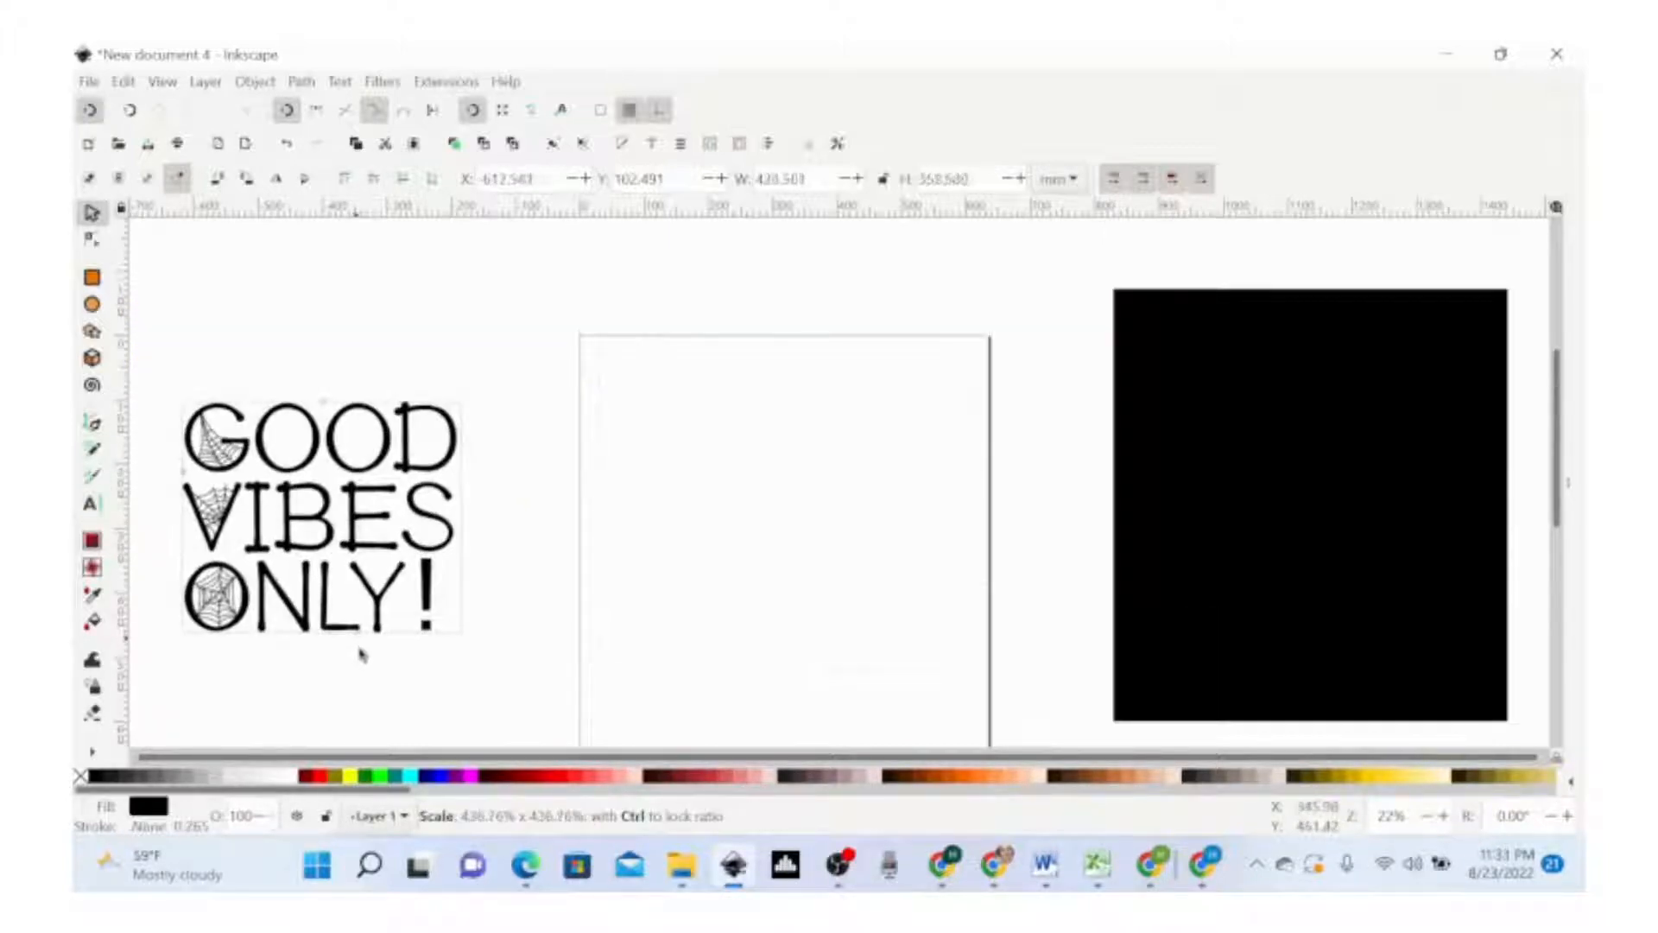
{"action": "left_click_drag", "start_coordinate": [361, 654], "coordinate": [363, 650]}
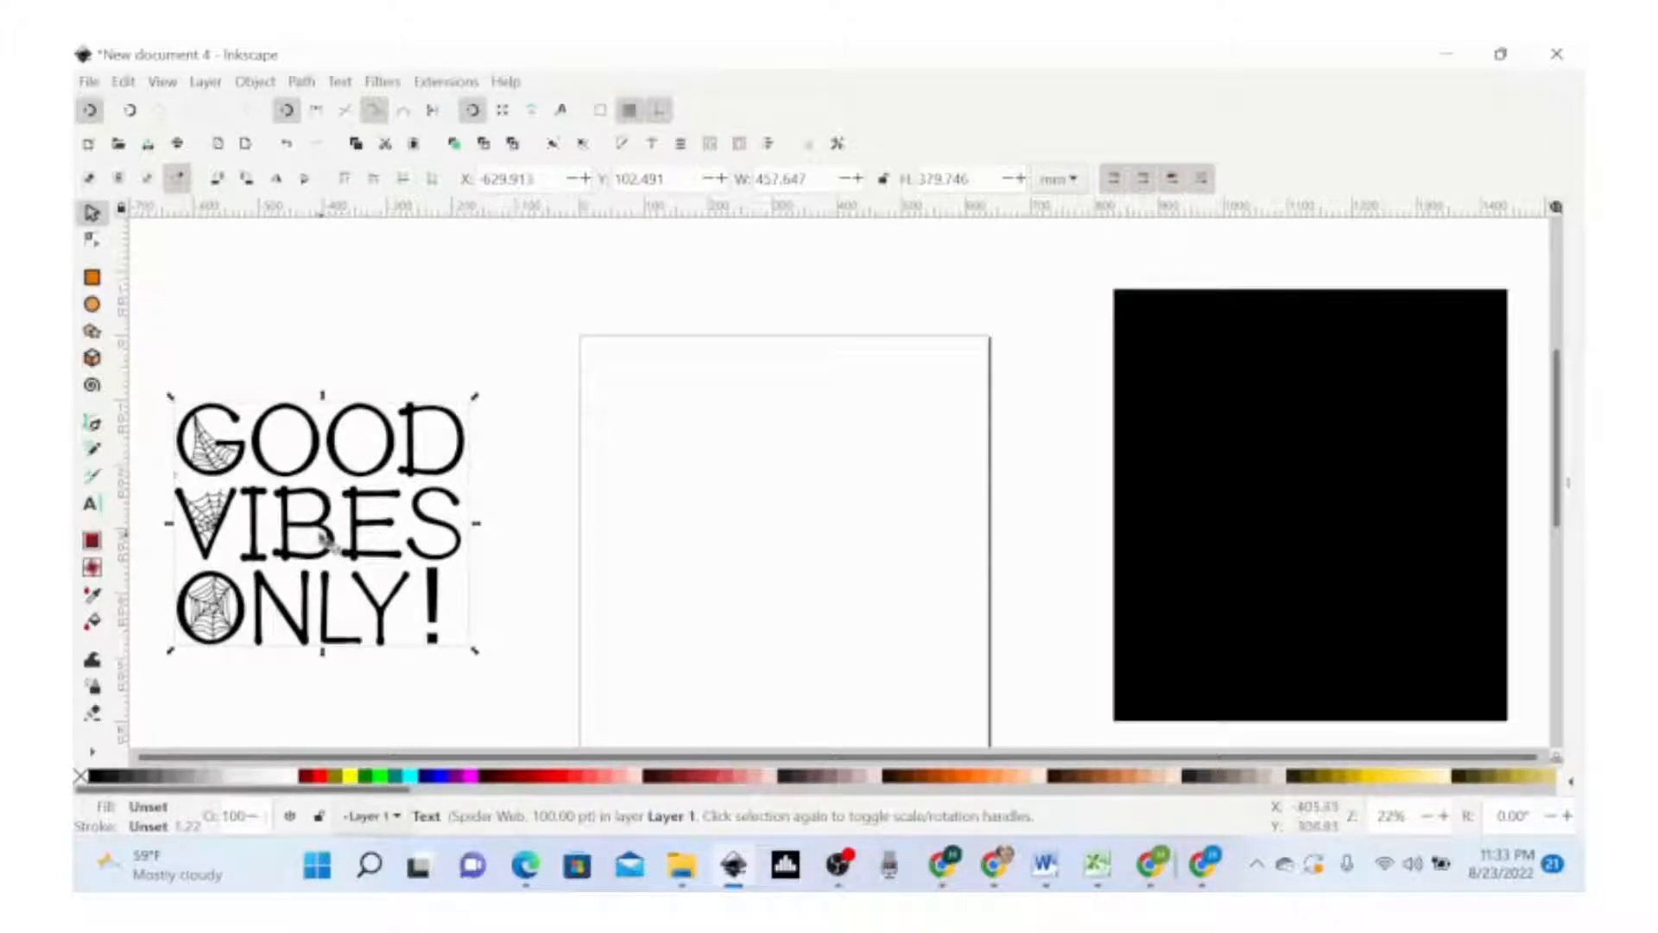
Move the text and the black rectangle onto the page with the skeletons
{"action": "left_click_drag", "start_coordinate": [323, 540], "coordinate": [790, 665]}
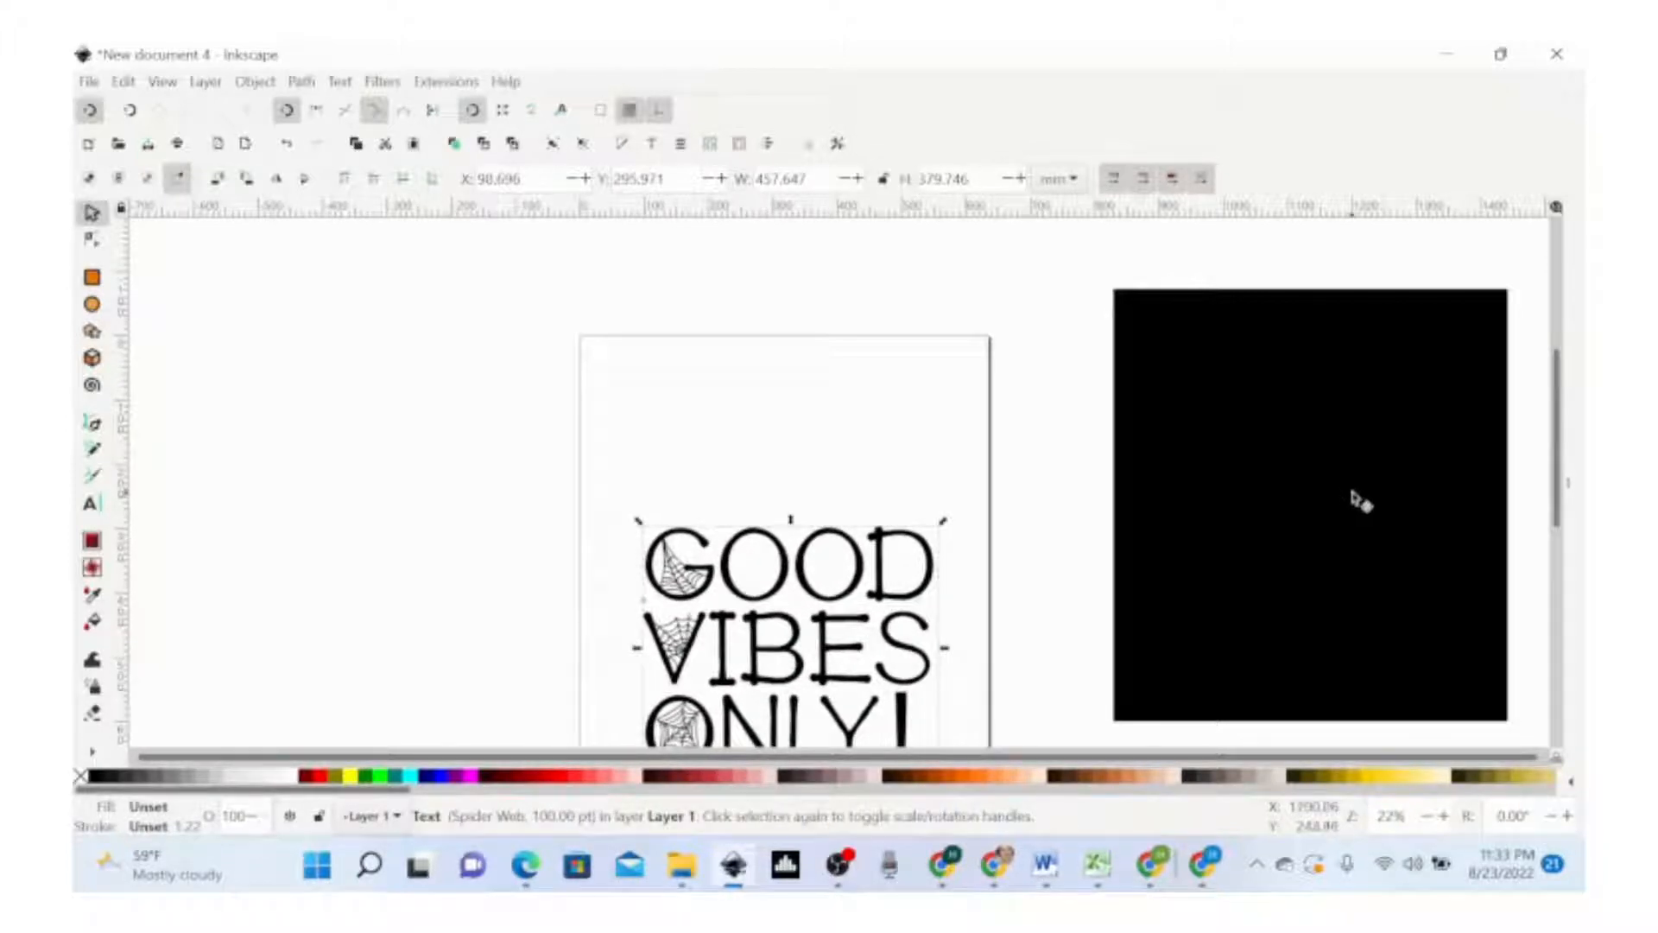
{"action": "left_click_drag", "start_coordinate": [1303, 555], "coordinate": [780, 607]}
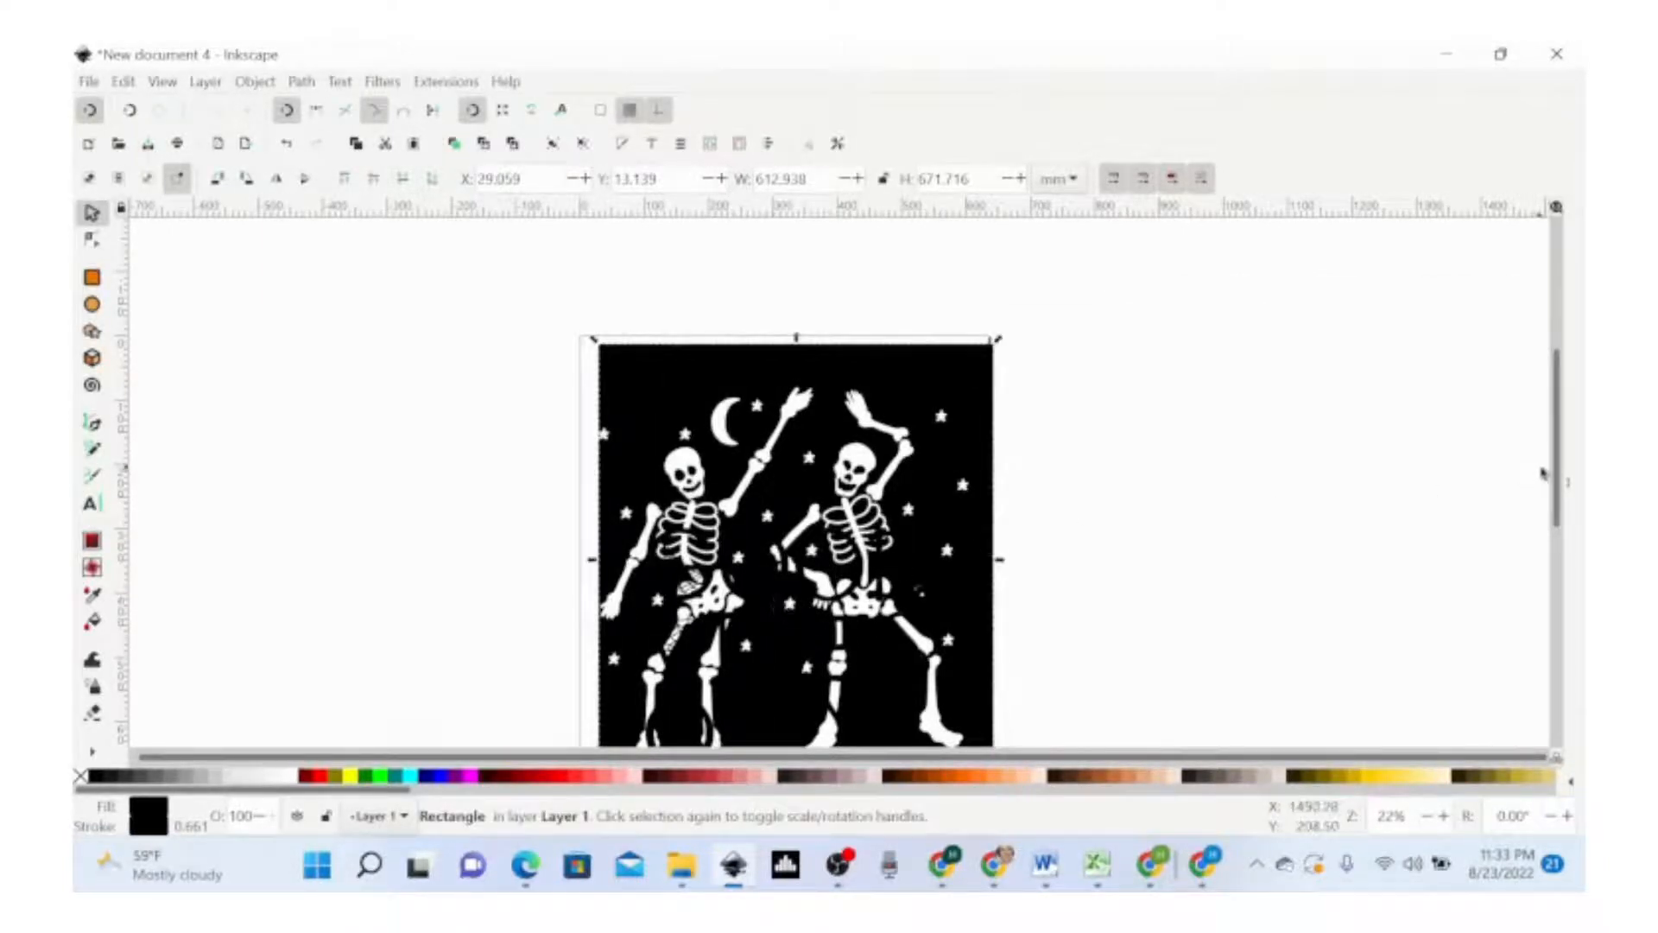
{"action": "scroll", "coordinate": [1561, 480], "scroll_direction": "down", "scroll_amount": 3}
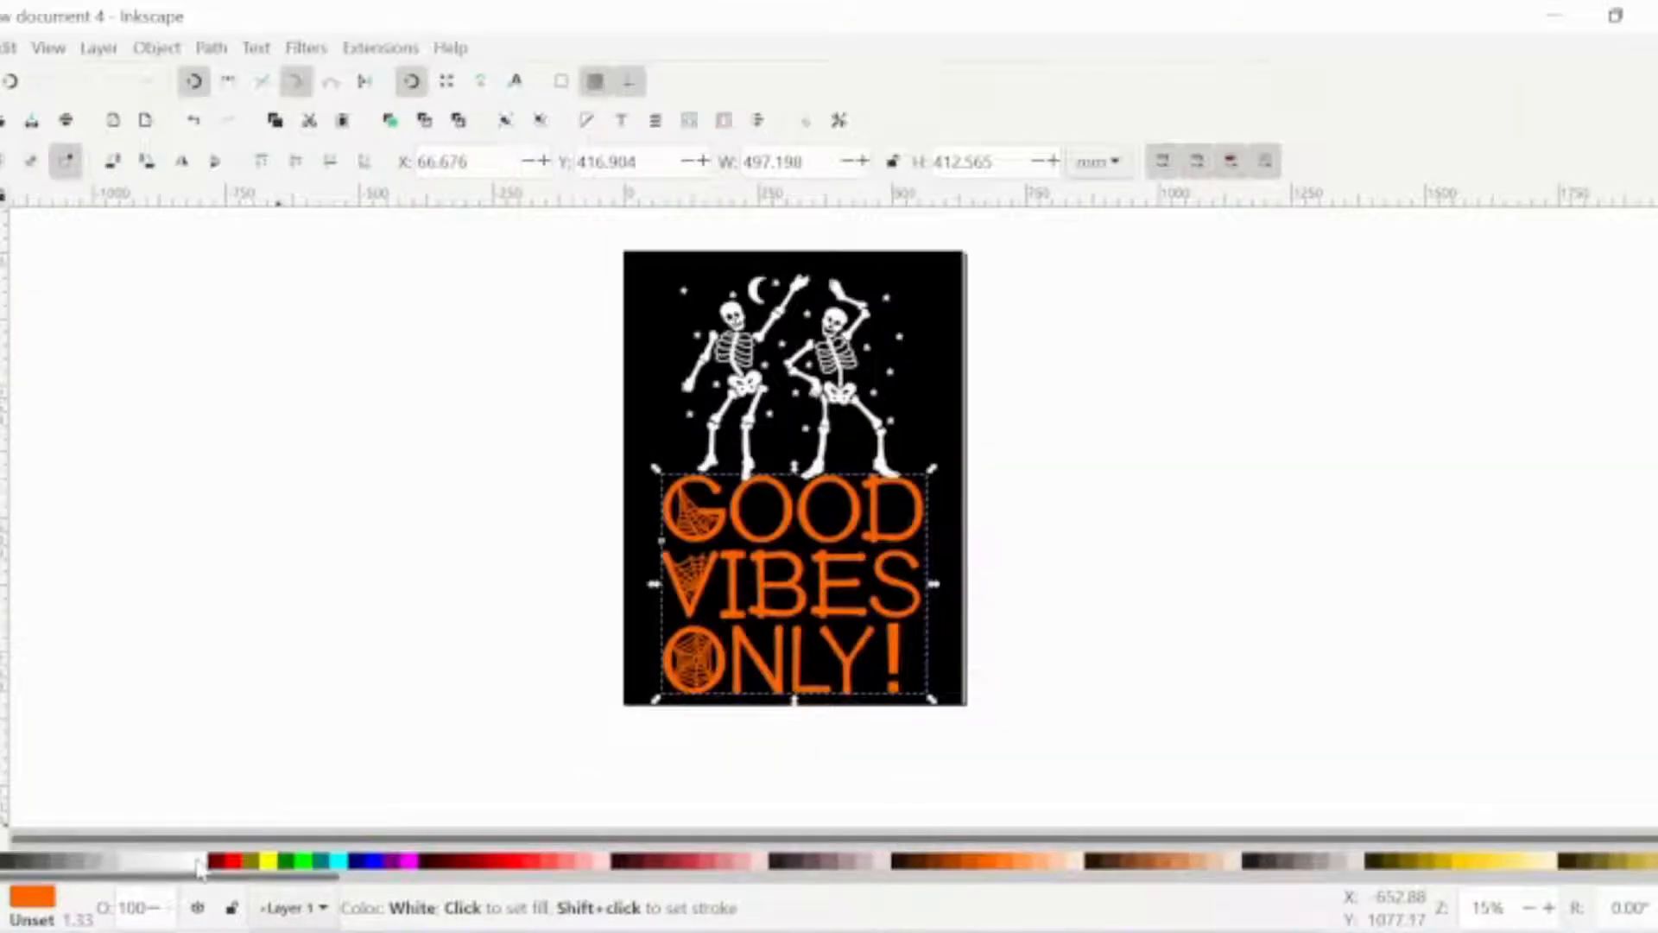
Fill the text below the skeletons with white and give it a flat white stroke
{"action": "left_click", "coordinate": [289, 777]}
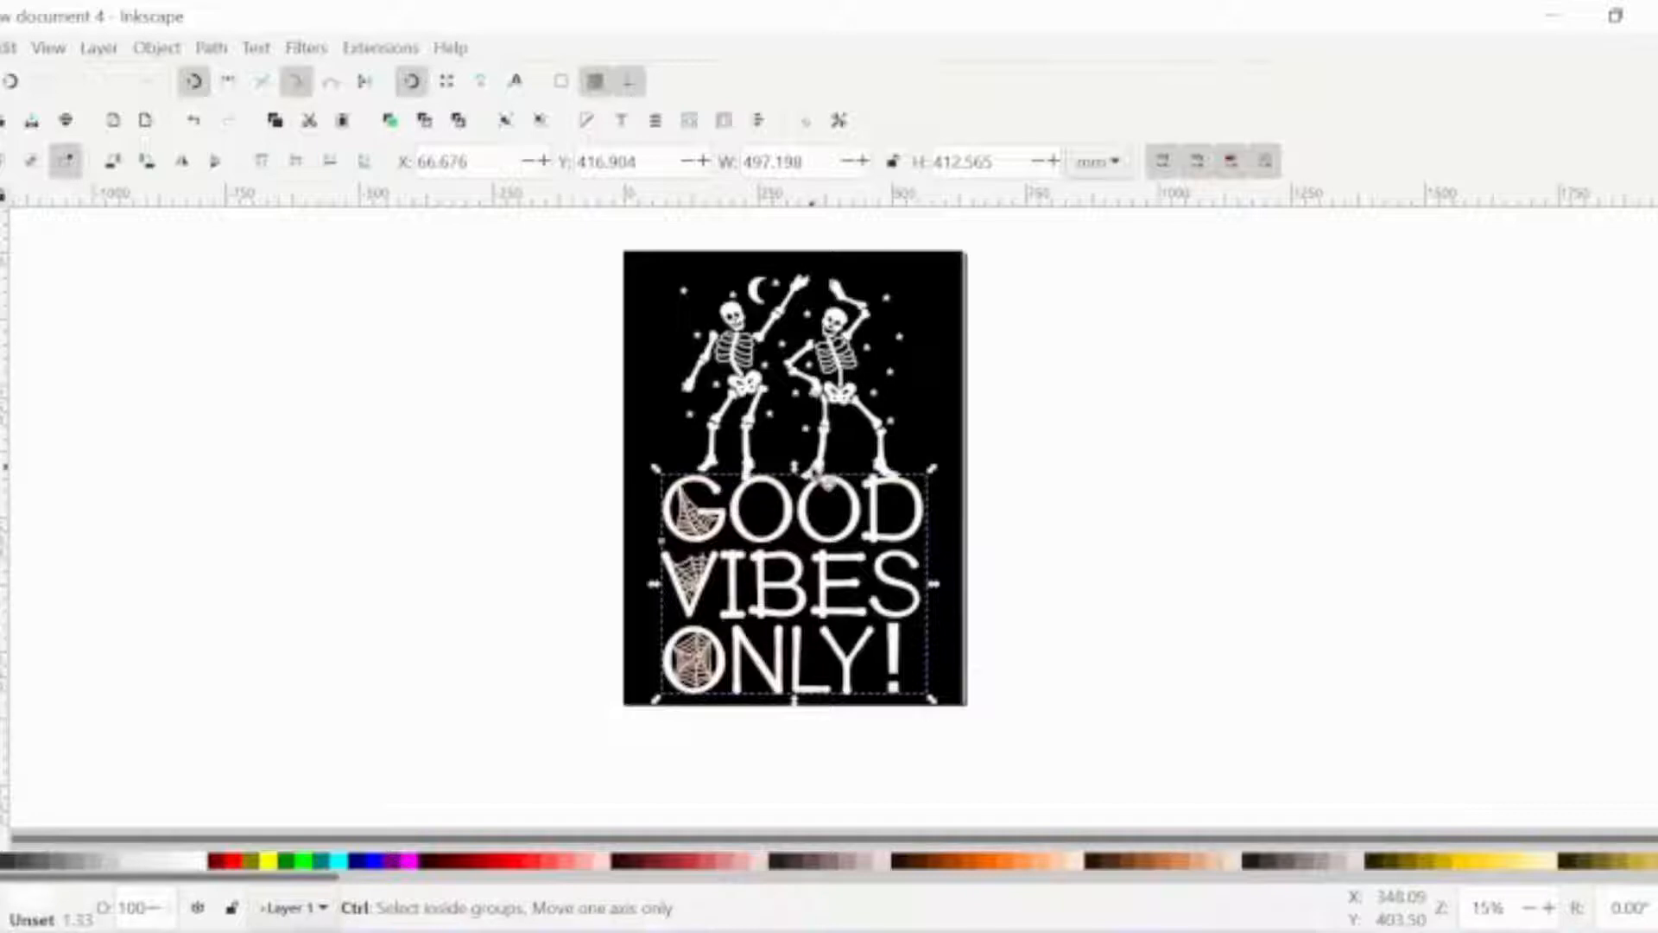
{"action": "left_click", "coordinate": [589, 123]}
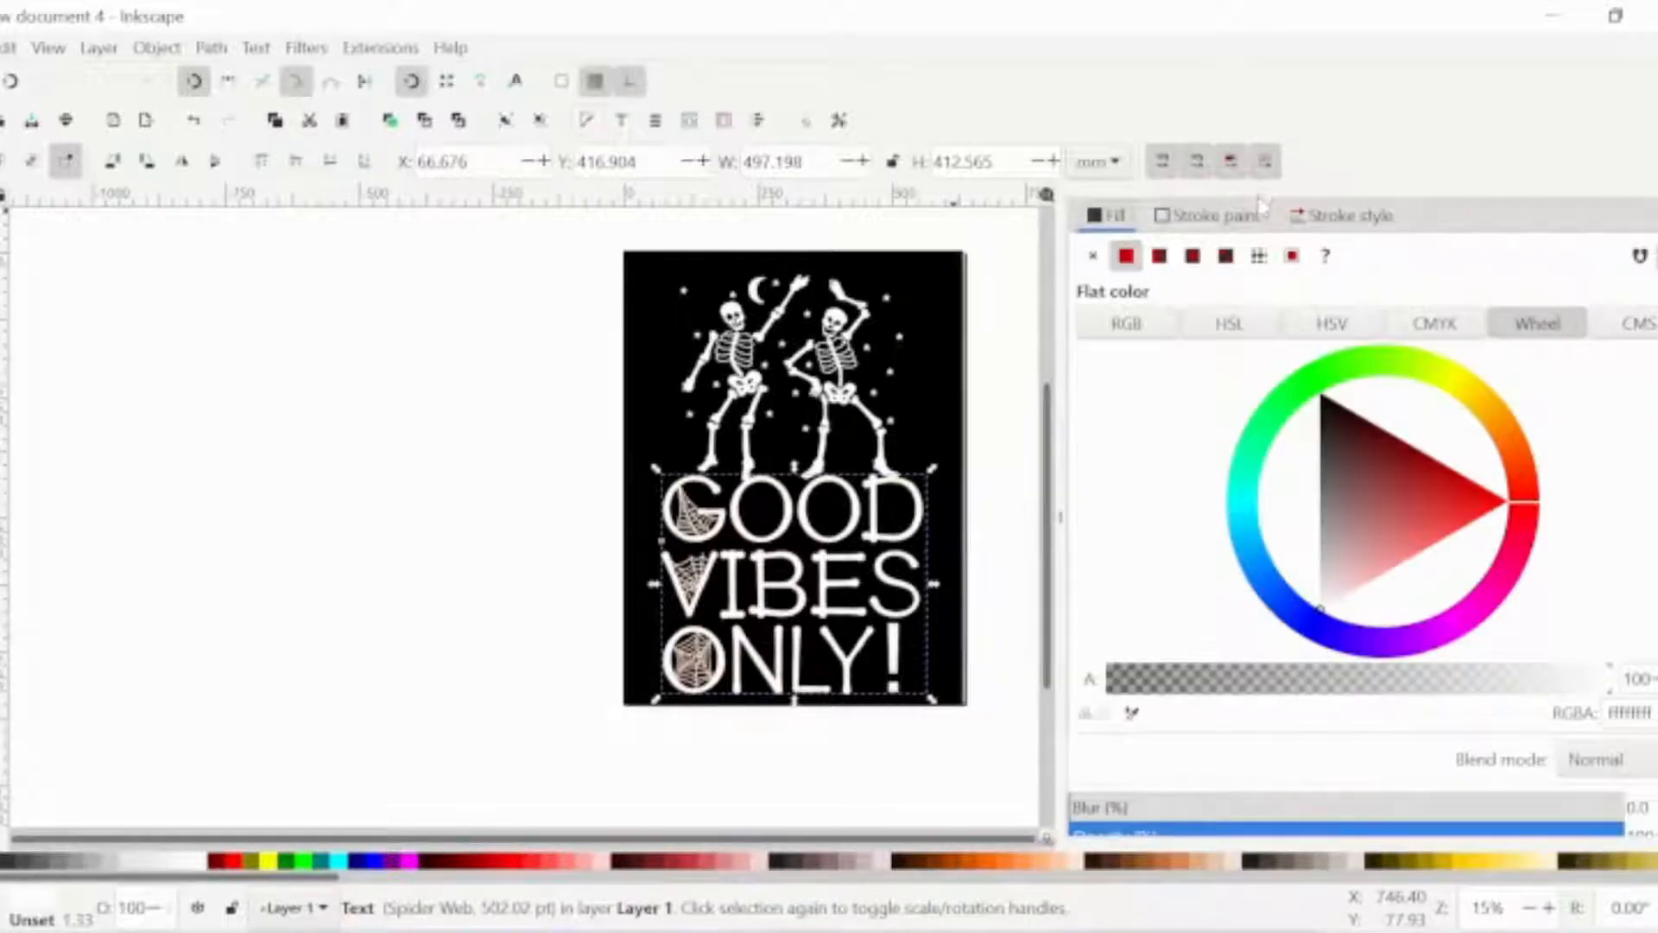
{"action": "left_click", "coordinate": [1225, 216]}
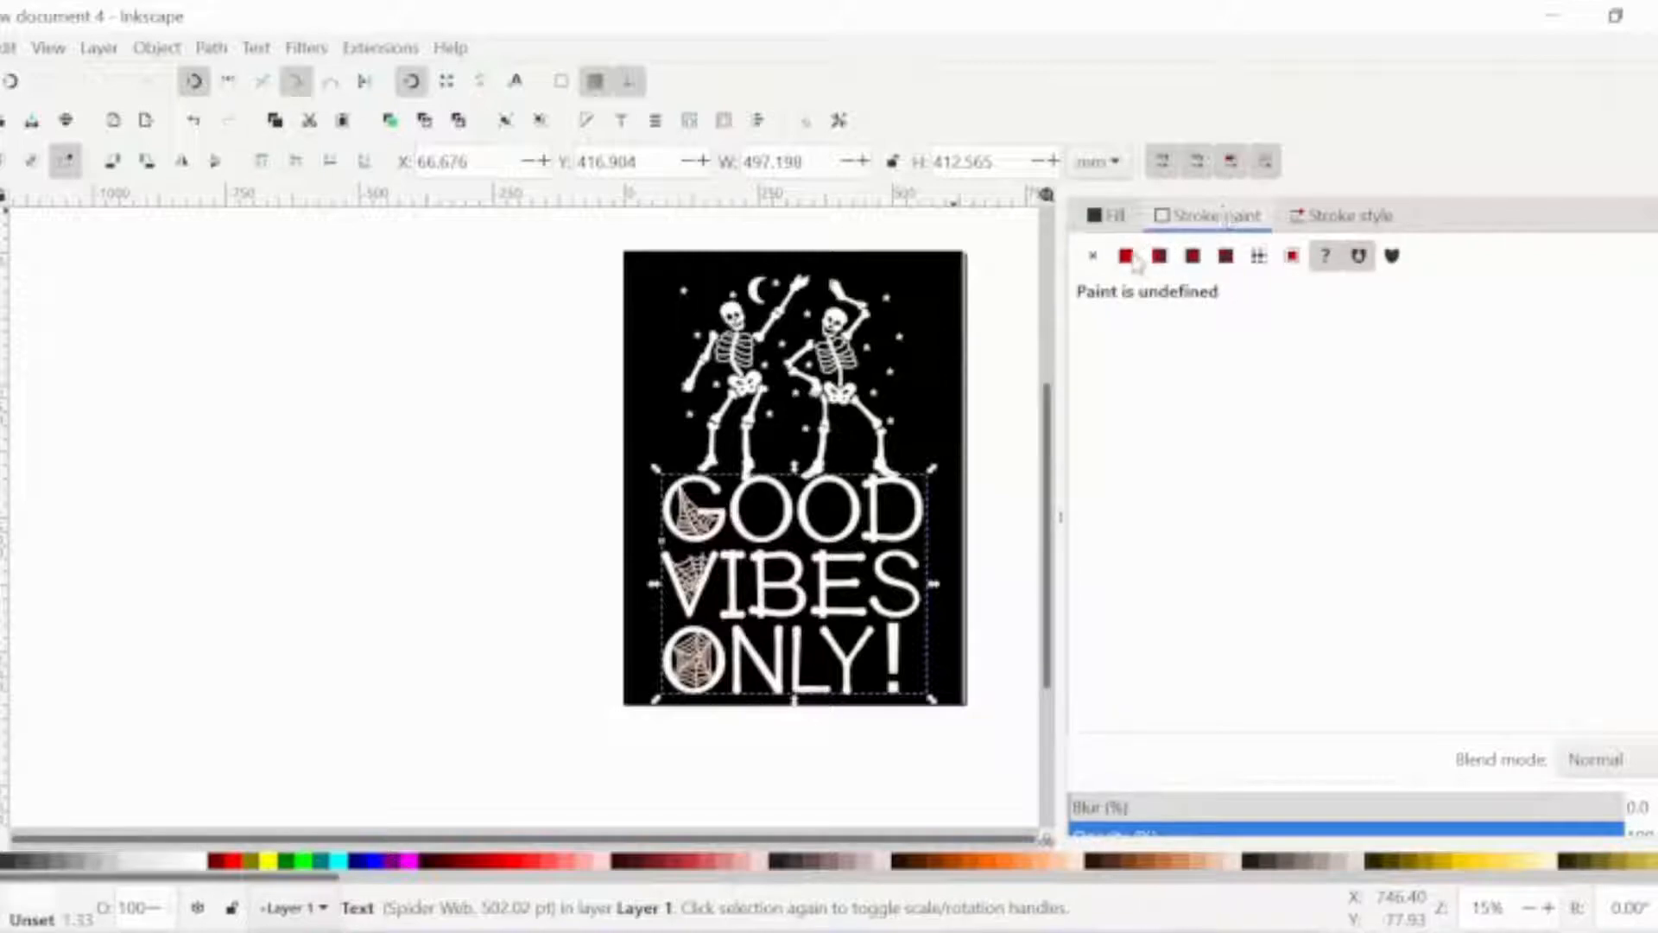
{"action": "left_click", "coordinate": [1127, 255]}
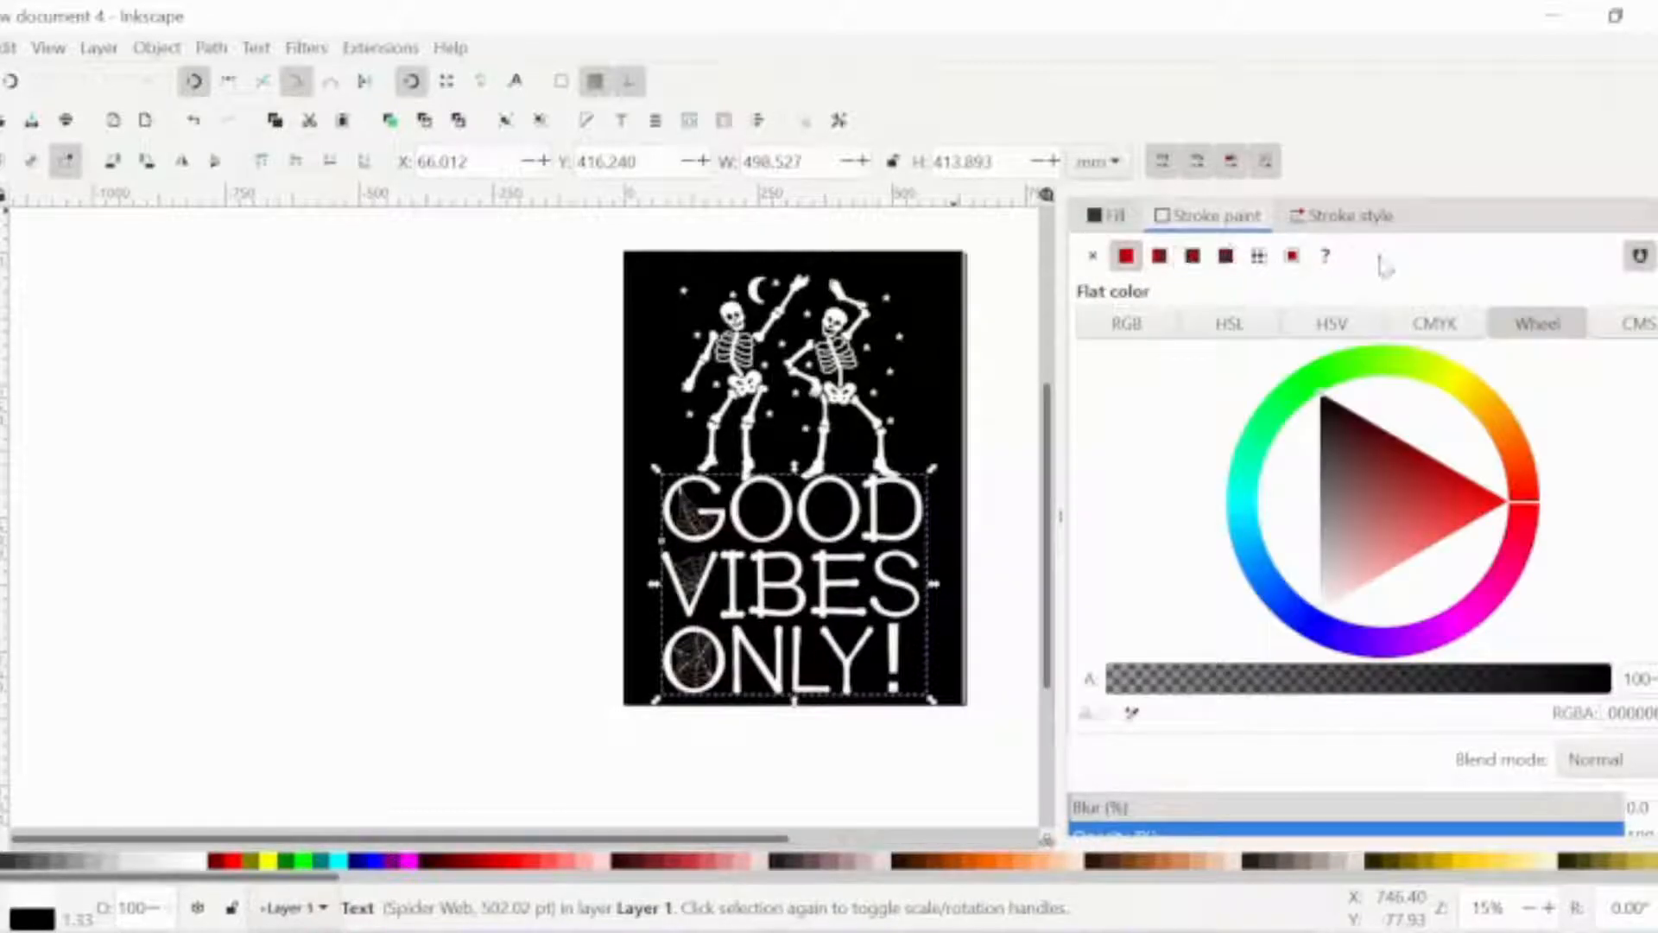
{"action": "left_click", "coordinate": [1351, 218]}
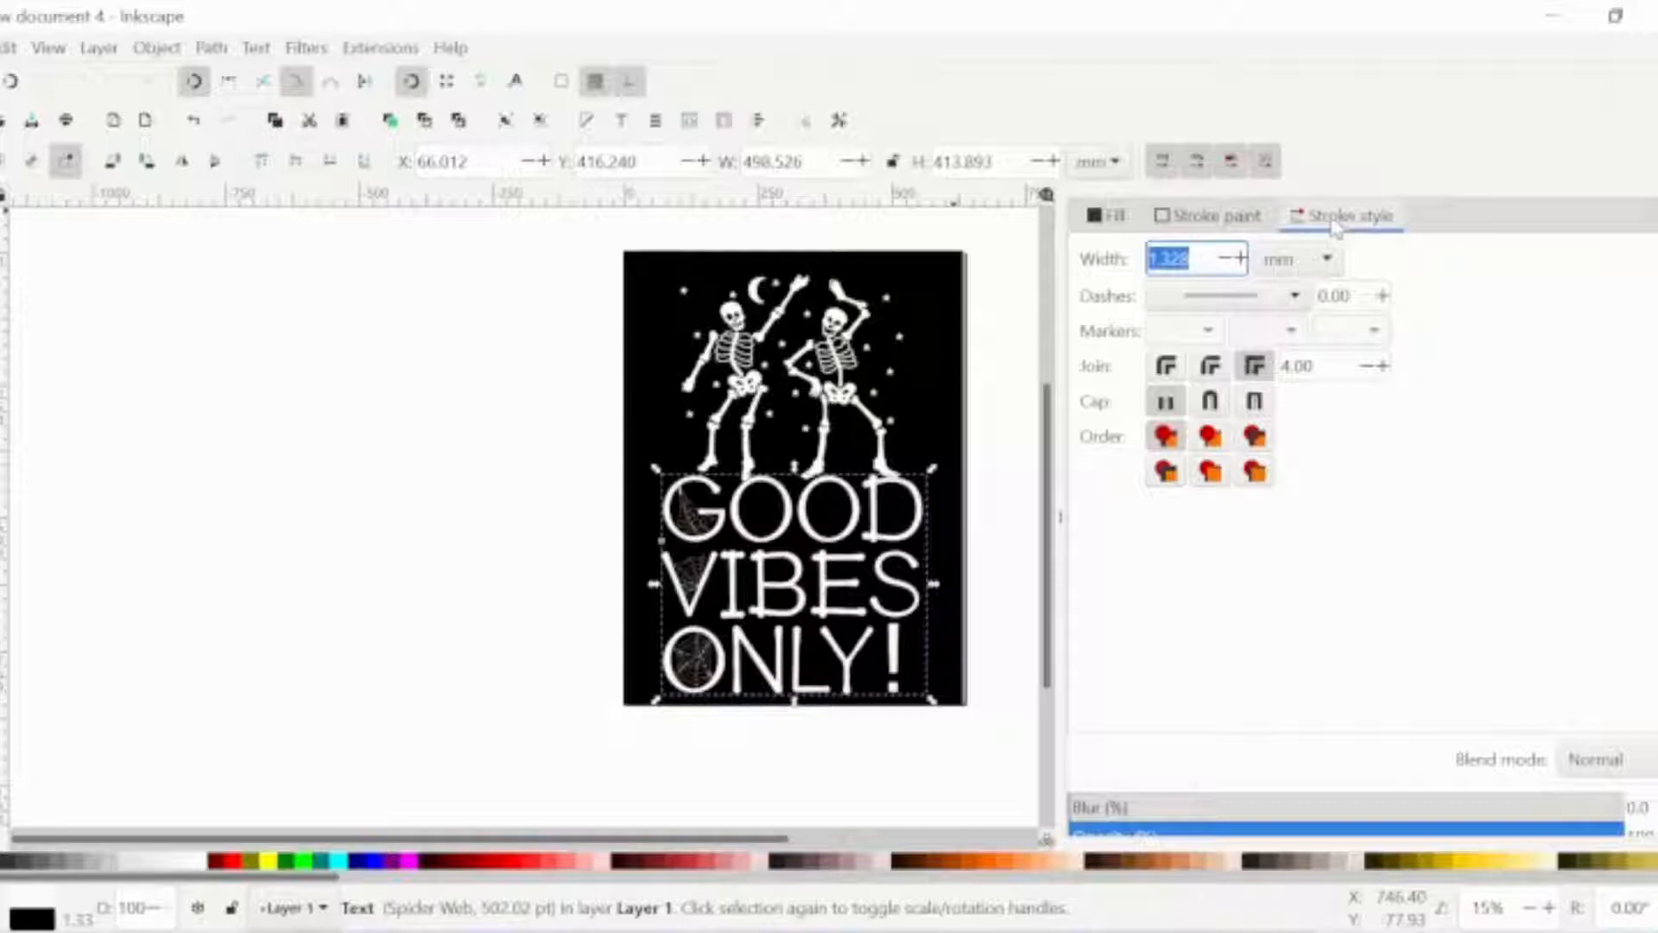
{"action": "left_click", "coordinate": [1218, 216]}
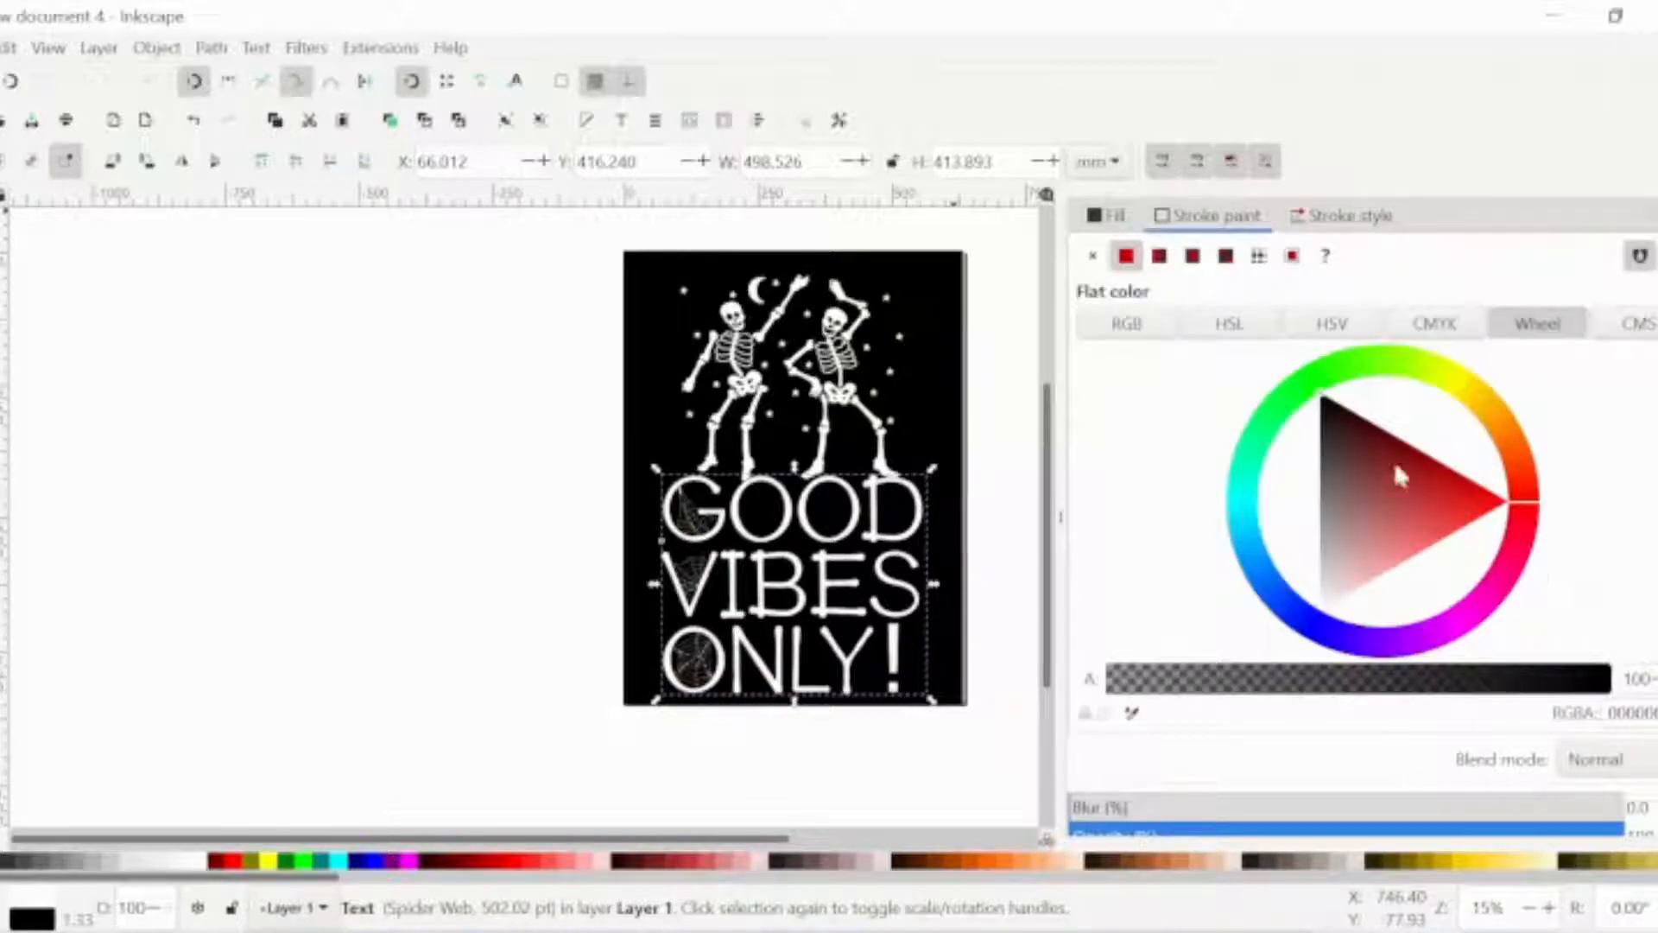
{"action": "mouse_move", "coordinate": [1319, 386]}
{"action": "left_mouse_down"}
{"action": "mouse_move", "coordinate": [1291, 444]}
{"action": "mouse_move", "coordinate": [1333, 540]}
{"action": "mouse_move", "coordinate": [1343, 505]}
{"action": "mouse_move", "coordinate": [1375, 489]}
{"action": "left_mouse_up"}
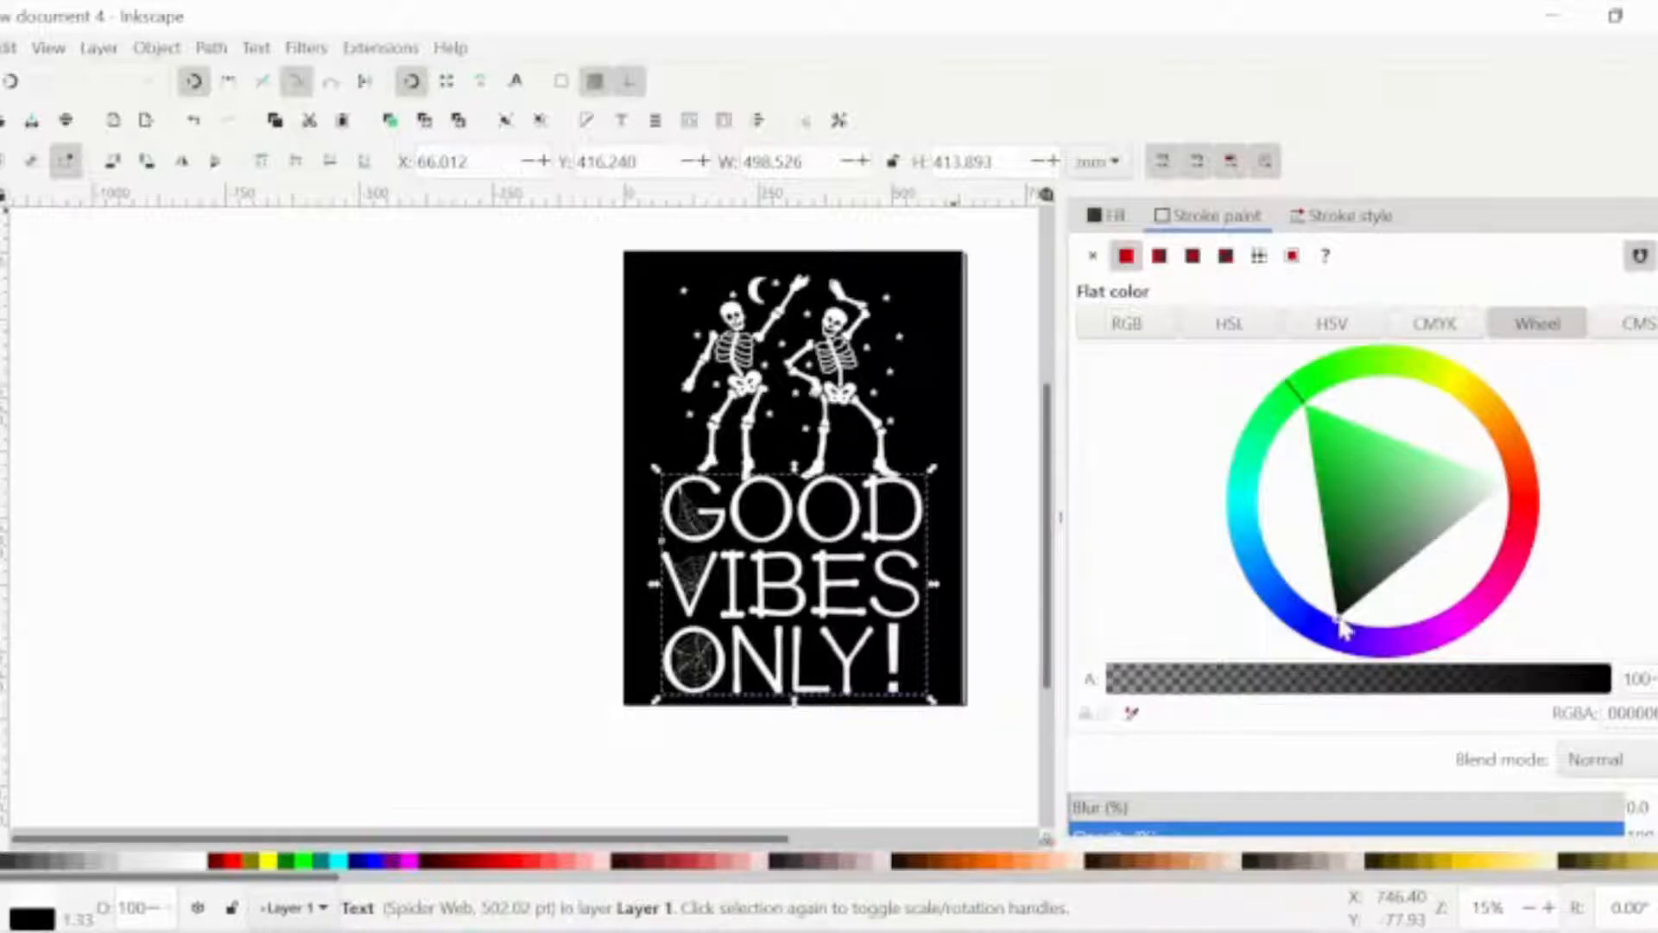
{"action": "left_click_drag", "start_coordinate": [1424, 550], "coordinate": [1524, 486]}
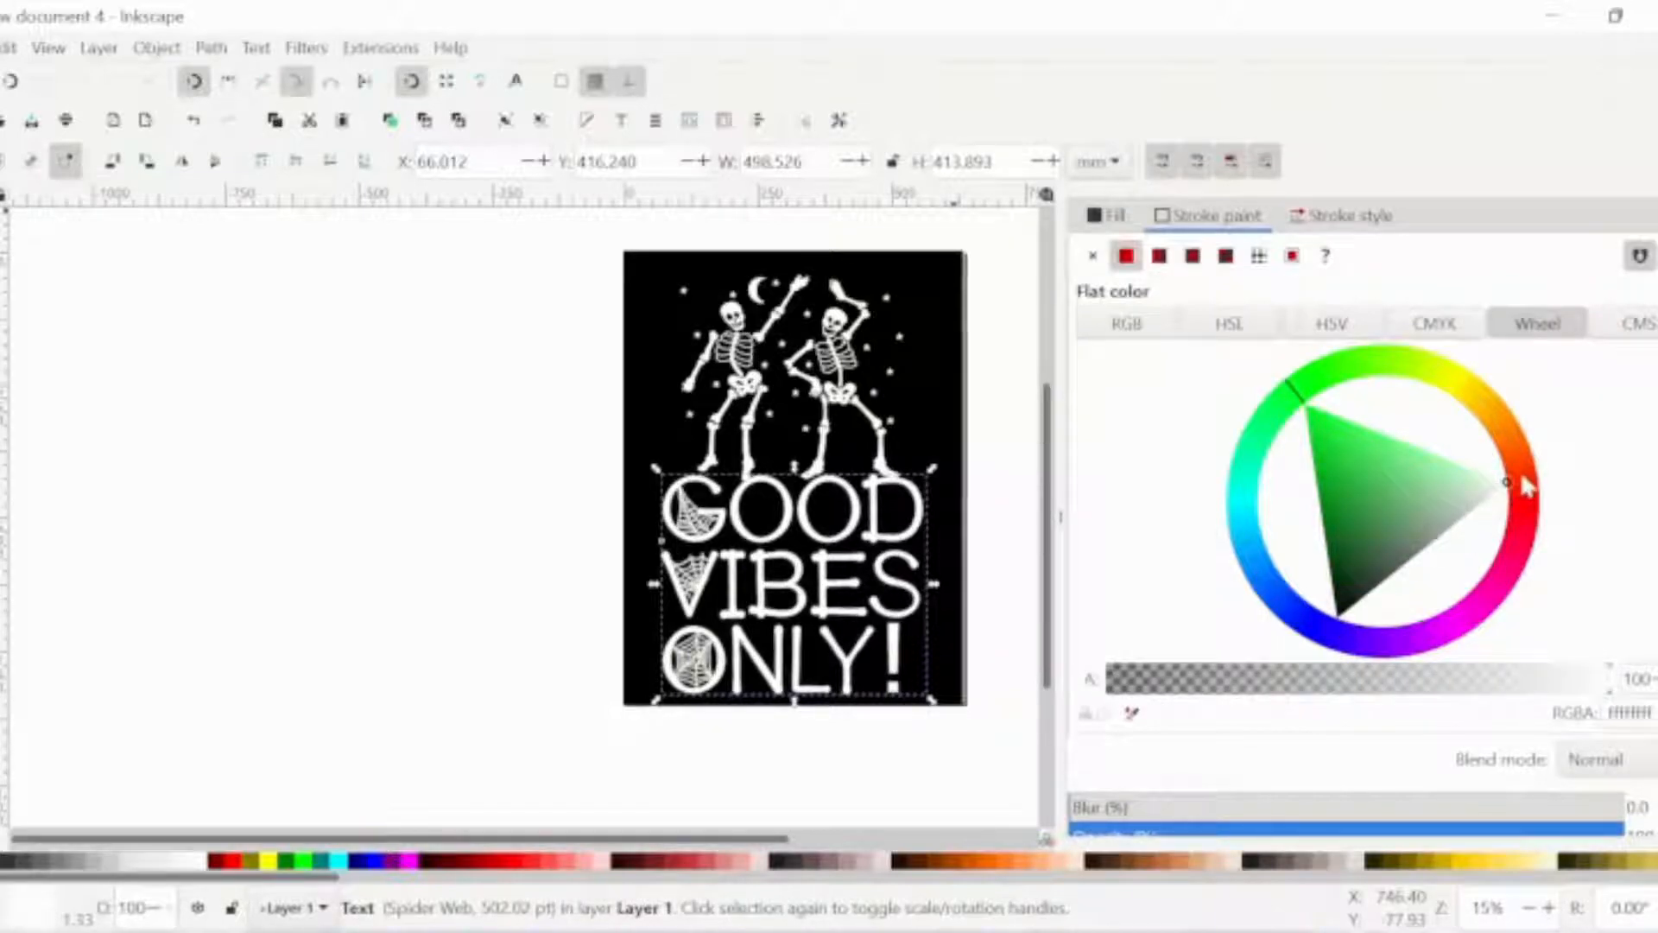
Change the text's stroke width unit to px and increase the width to about 23.5 px
{"action": "left_click", "coordinate": [1341, 216]}
{"action": "left_click", "coordinate": [1326, 261]}
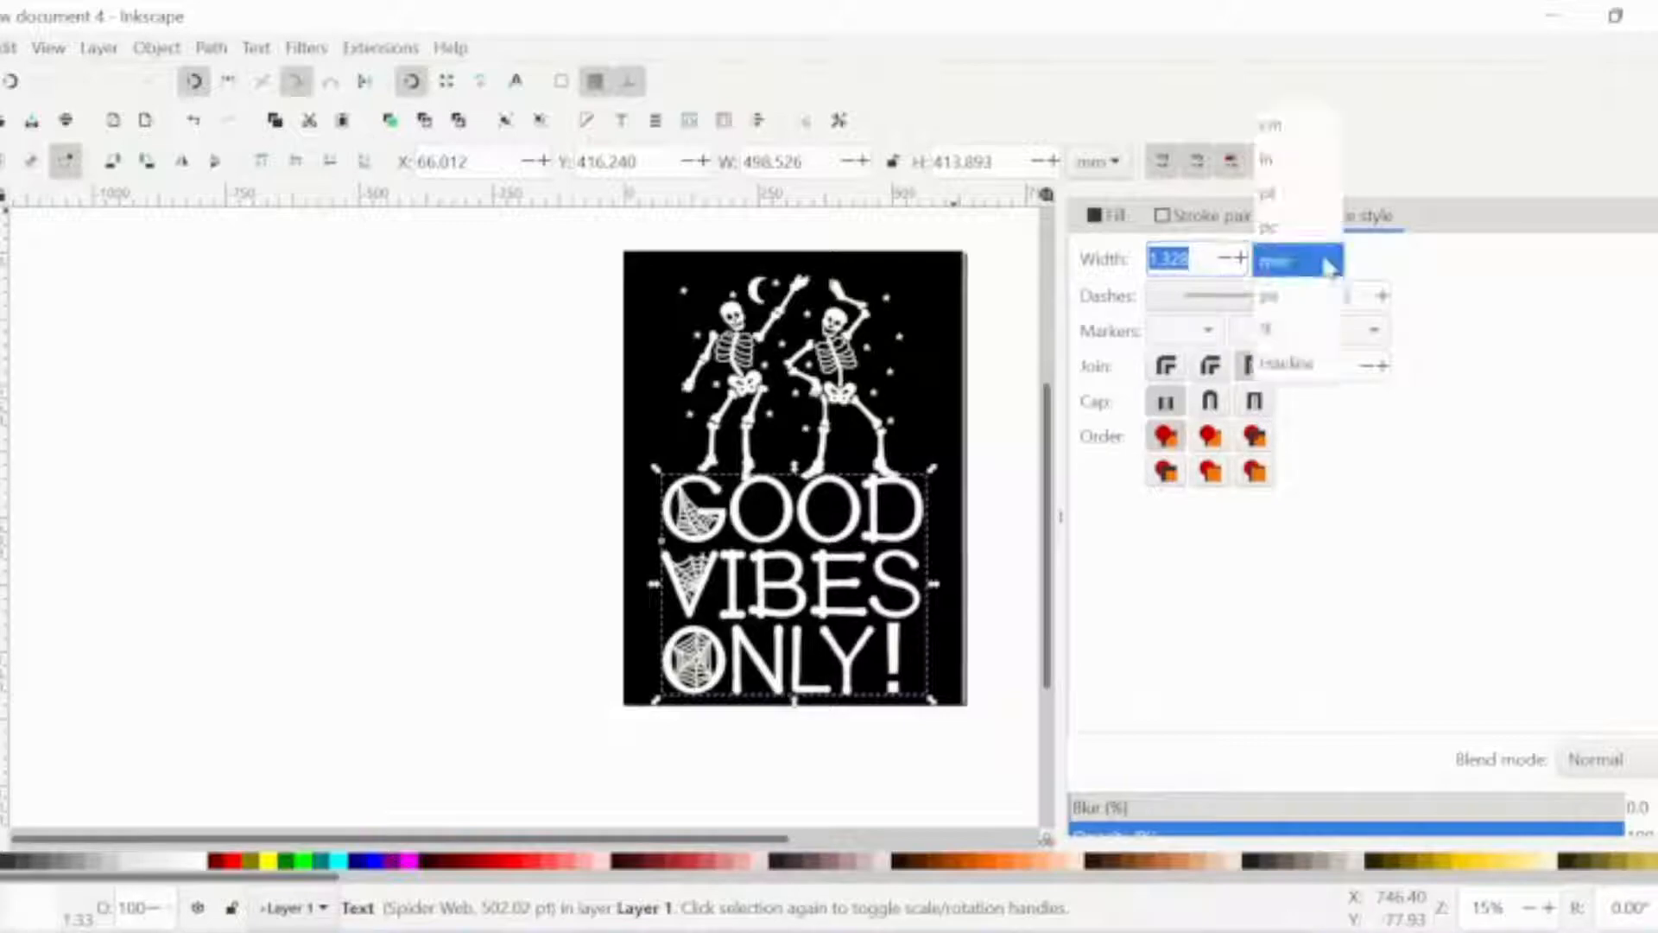
{"action": "left_click", "coordinate": [1286, 298]}
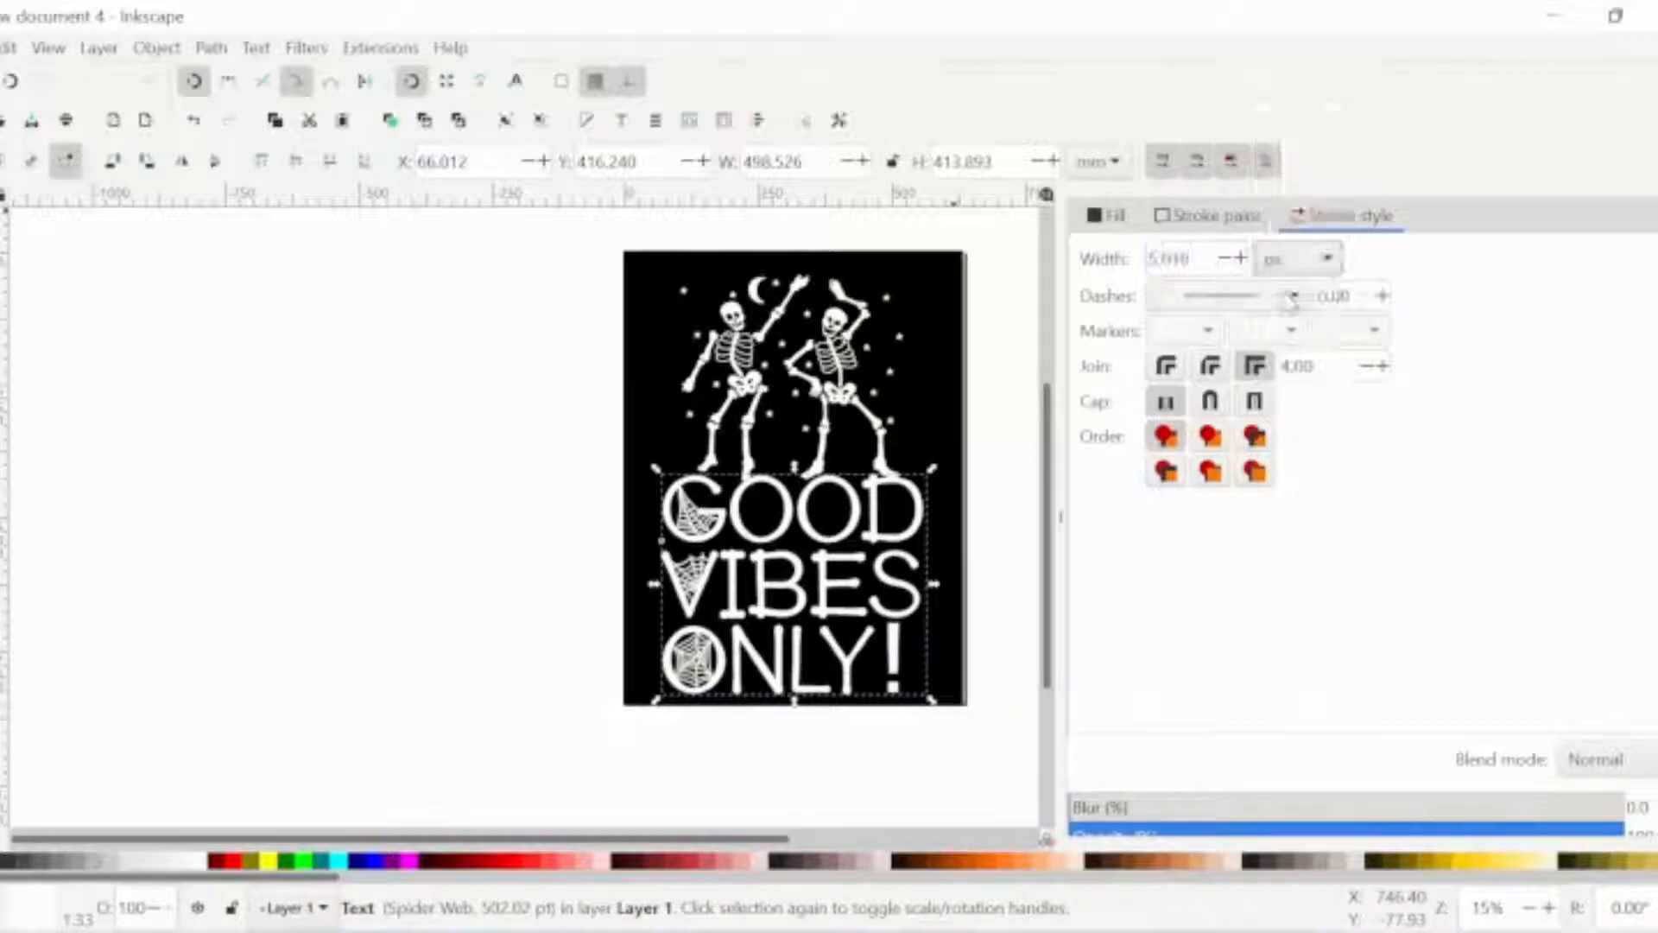
{"action": "left_click", "coordinate": [1240, 259]}
{"action": "left_click", "coordinate": [1240, 260]}
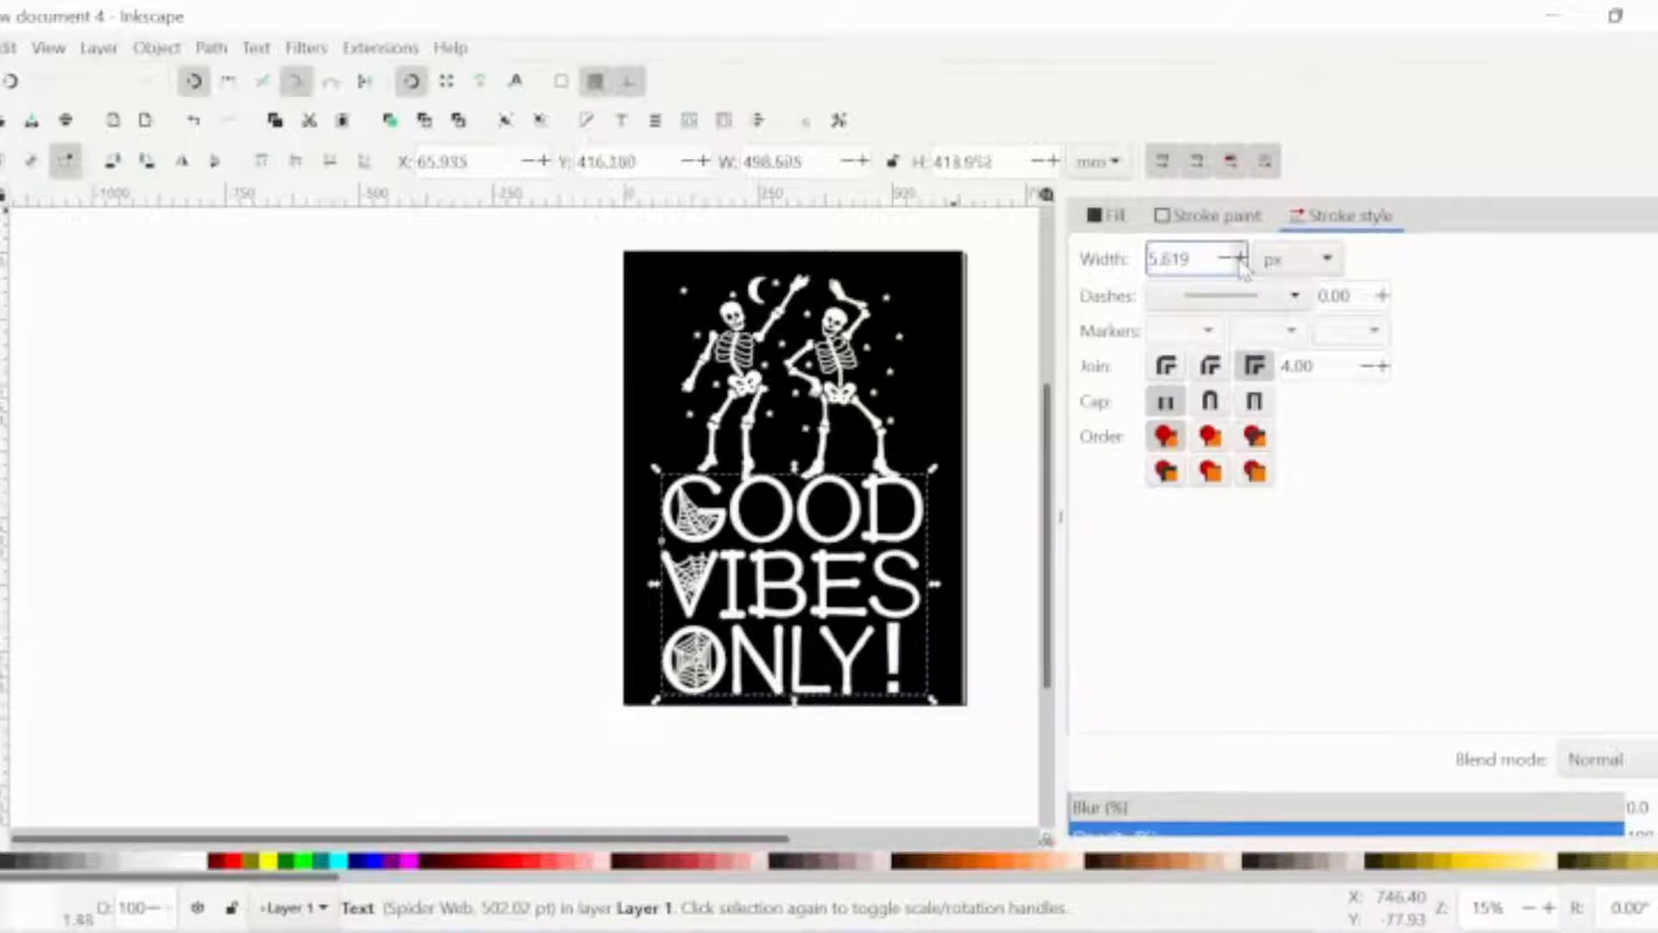
{"action": "left_click", "coordinate": [1240, 259]}
{"action": "left_click", "coordinate": [1240, 259]}
{"action": "left_click", "coordinate": [1240, 259]}
{"action": "left_click", "coordinate": [1240, 259]}
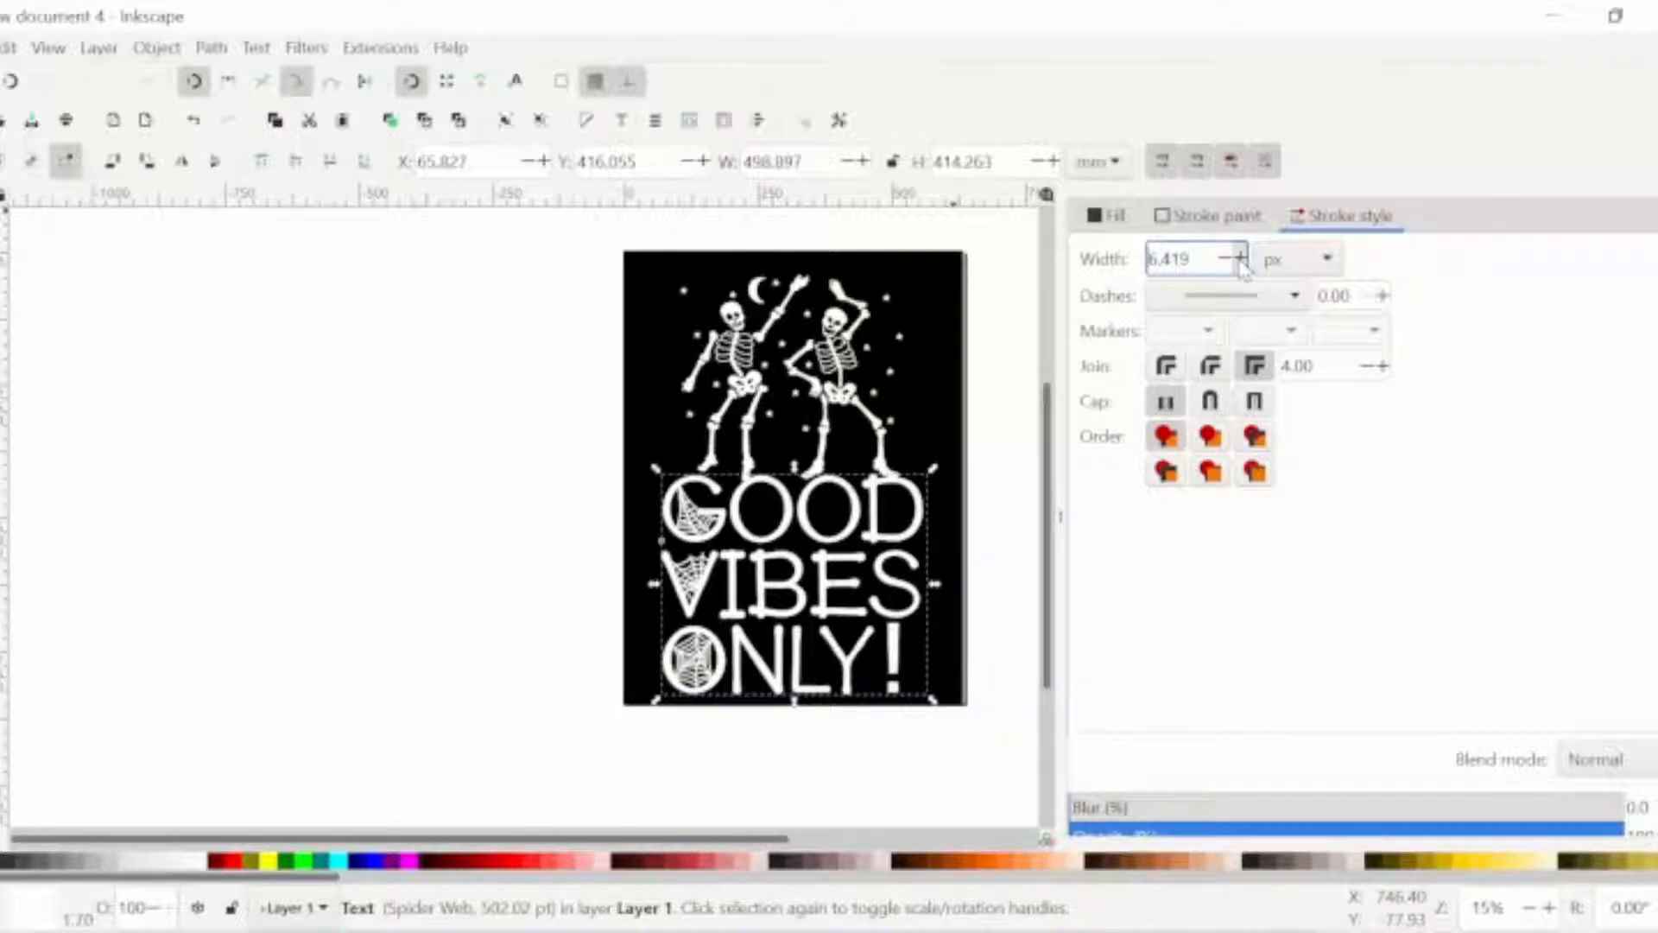
{"action": "left_click", "coordinate": [1240, 259]}
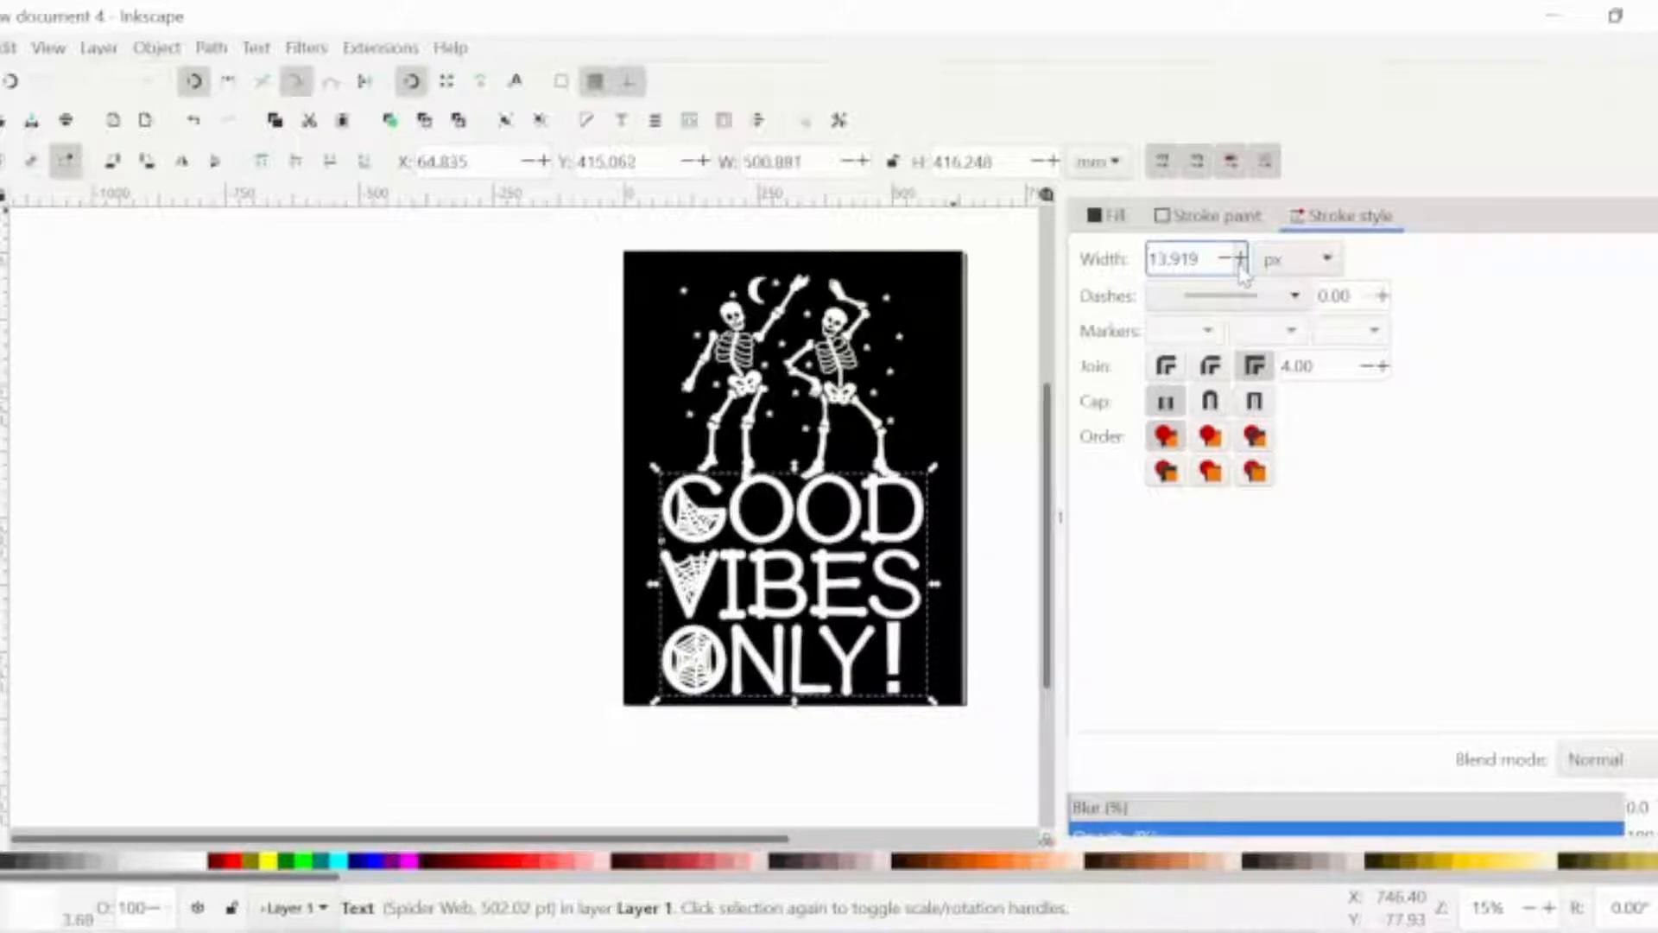
{"action": "left_click", "coordinate": [1240, 259]}
{"action": "left_click", "coordinate": [1240, 259]}
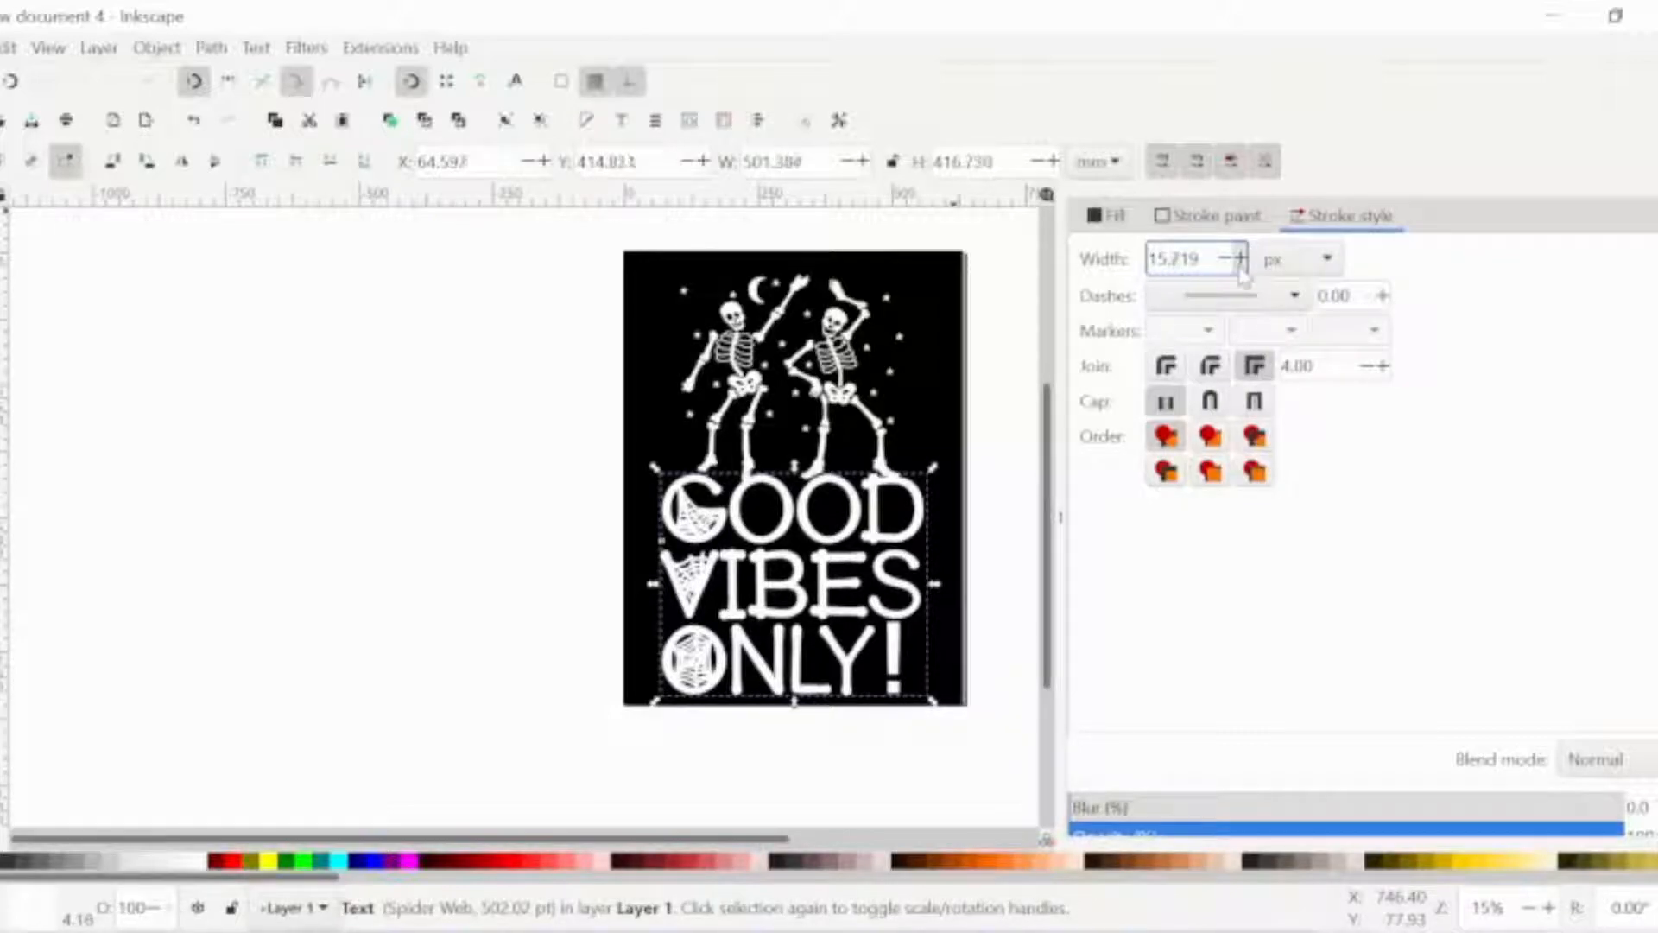
{"action": "left_click", "coordinate": [1241, 259]}
{"action": "left_click", "coordinate": [1241, 259]}
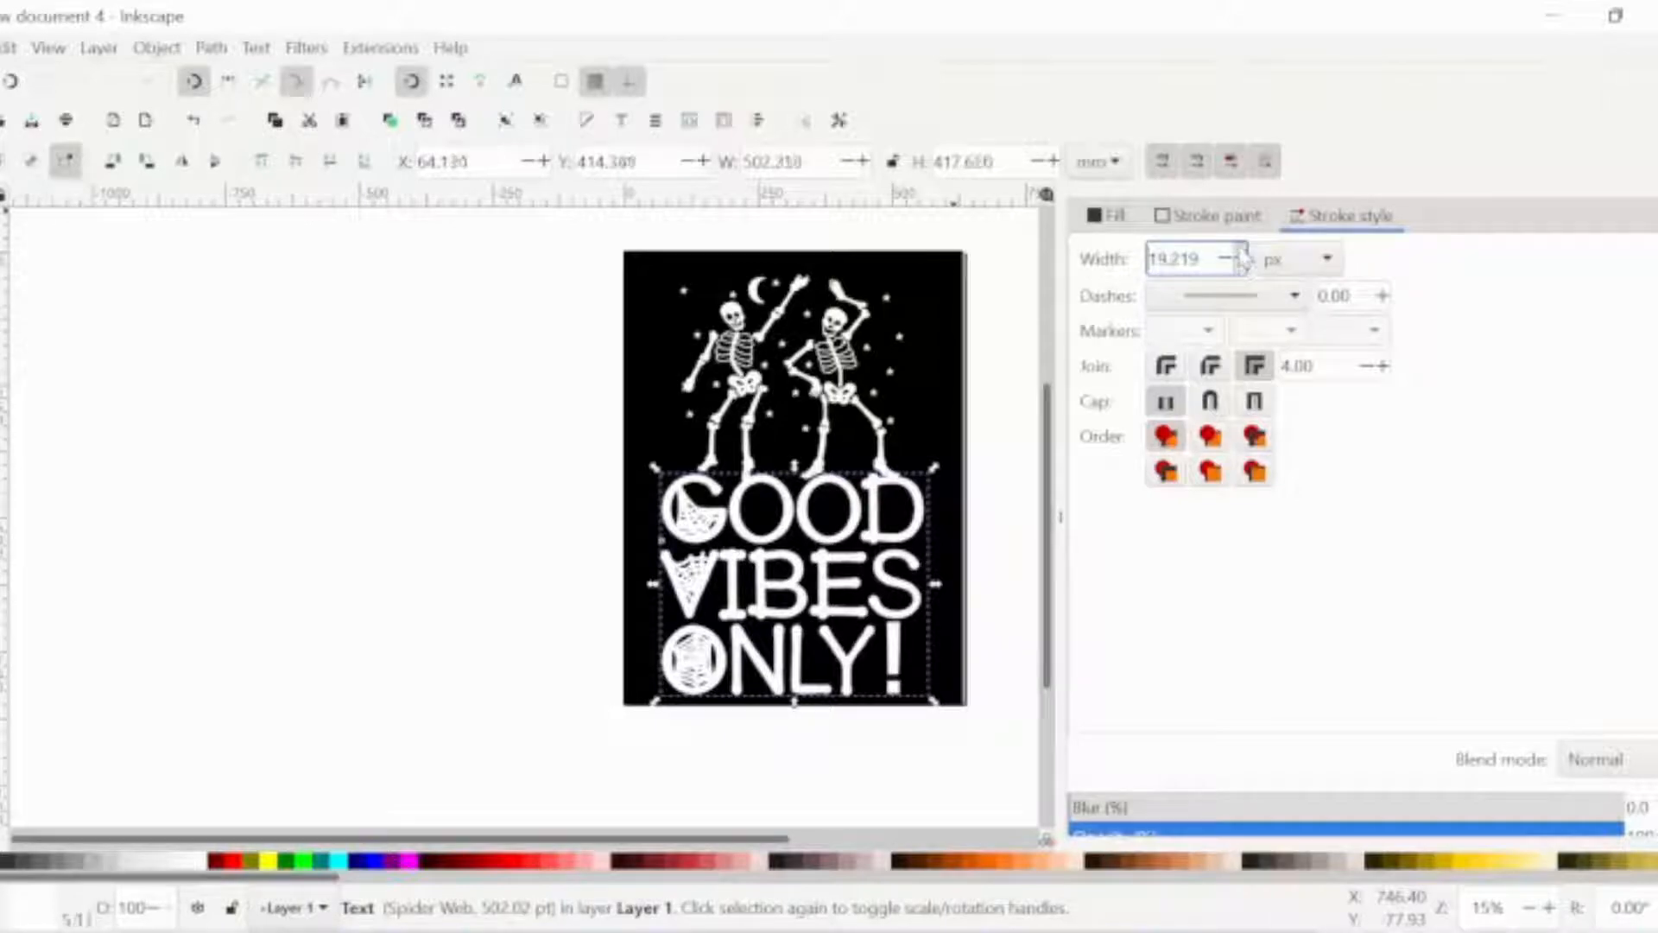
{"action": "left_click", "coordinate": [1241, 259]}
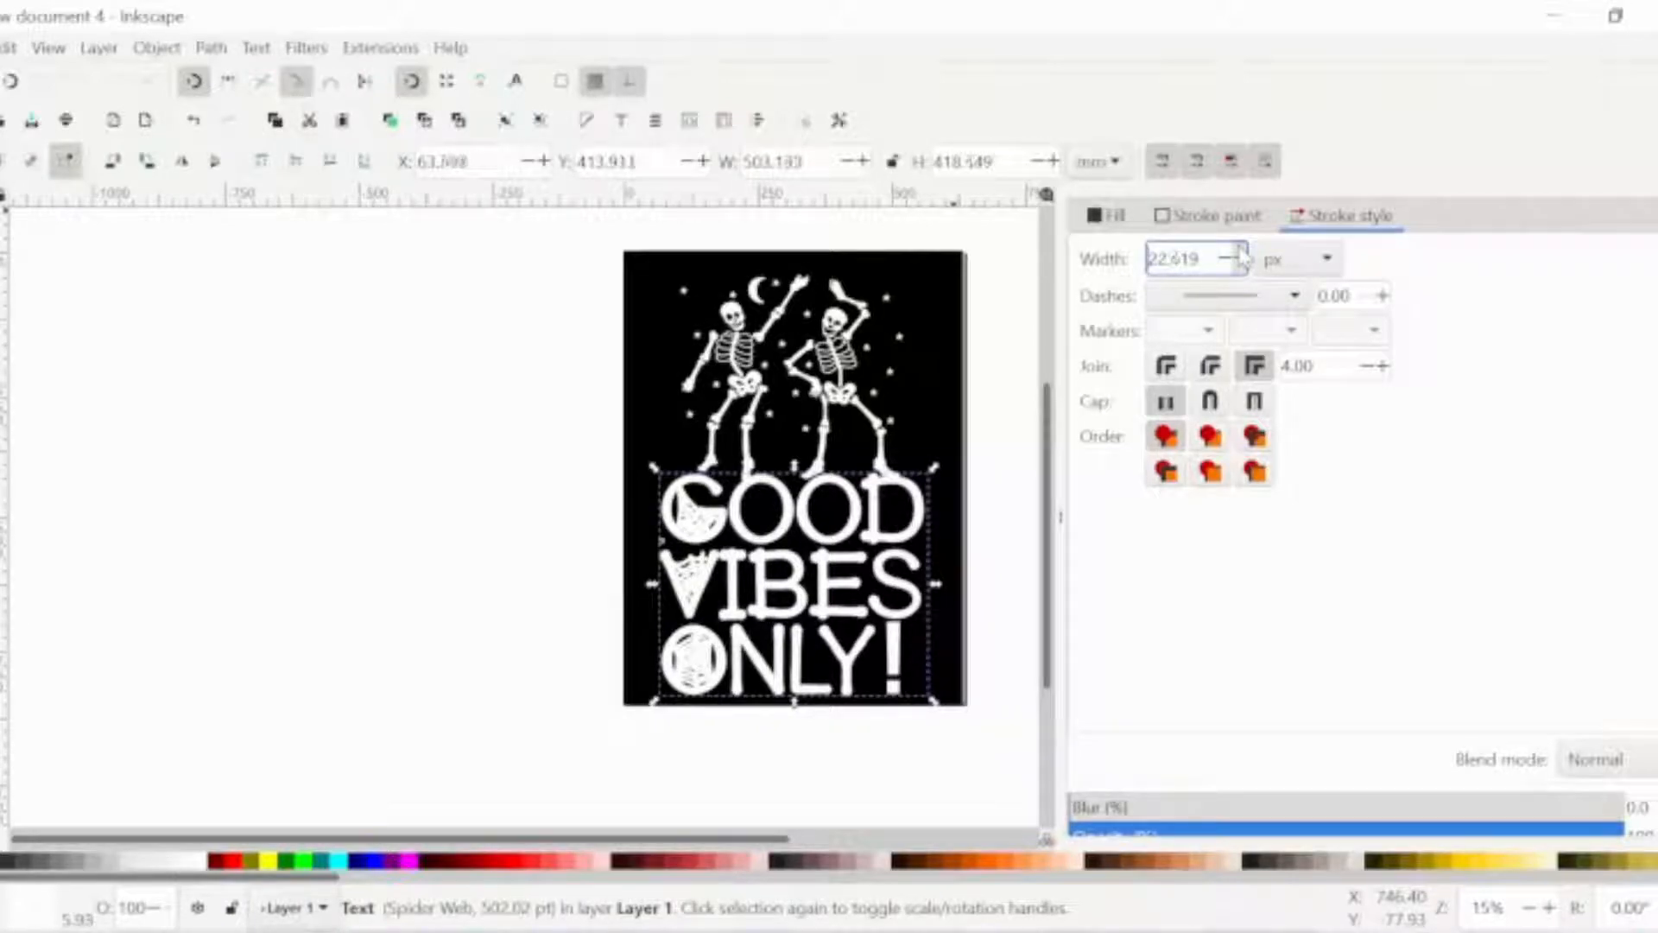
{"action": "left_click", "coordinate": [1241, 257]}
Lower the white outlined text one step behind the orange text and reduce its stroke width to 18.619 px
{"action": "left_click", "coordinate": [331, 163]}
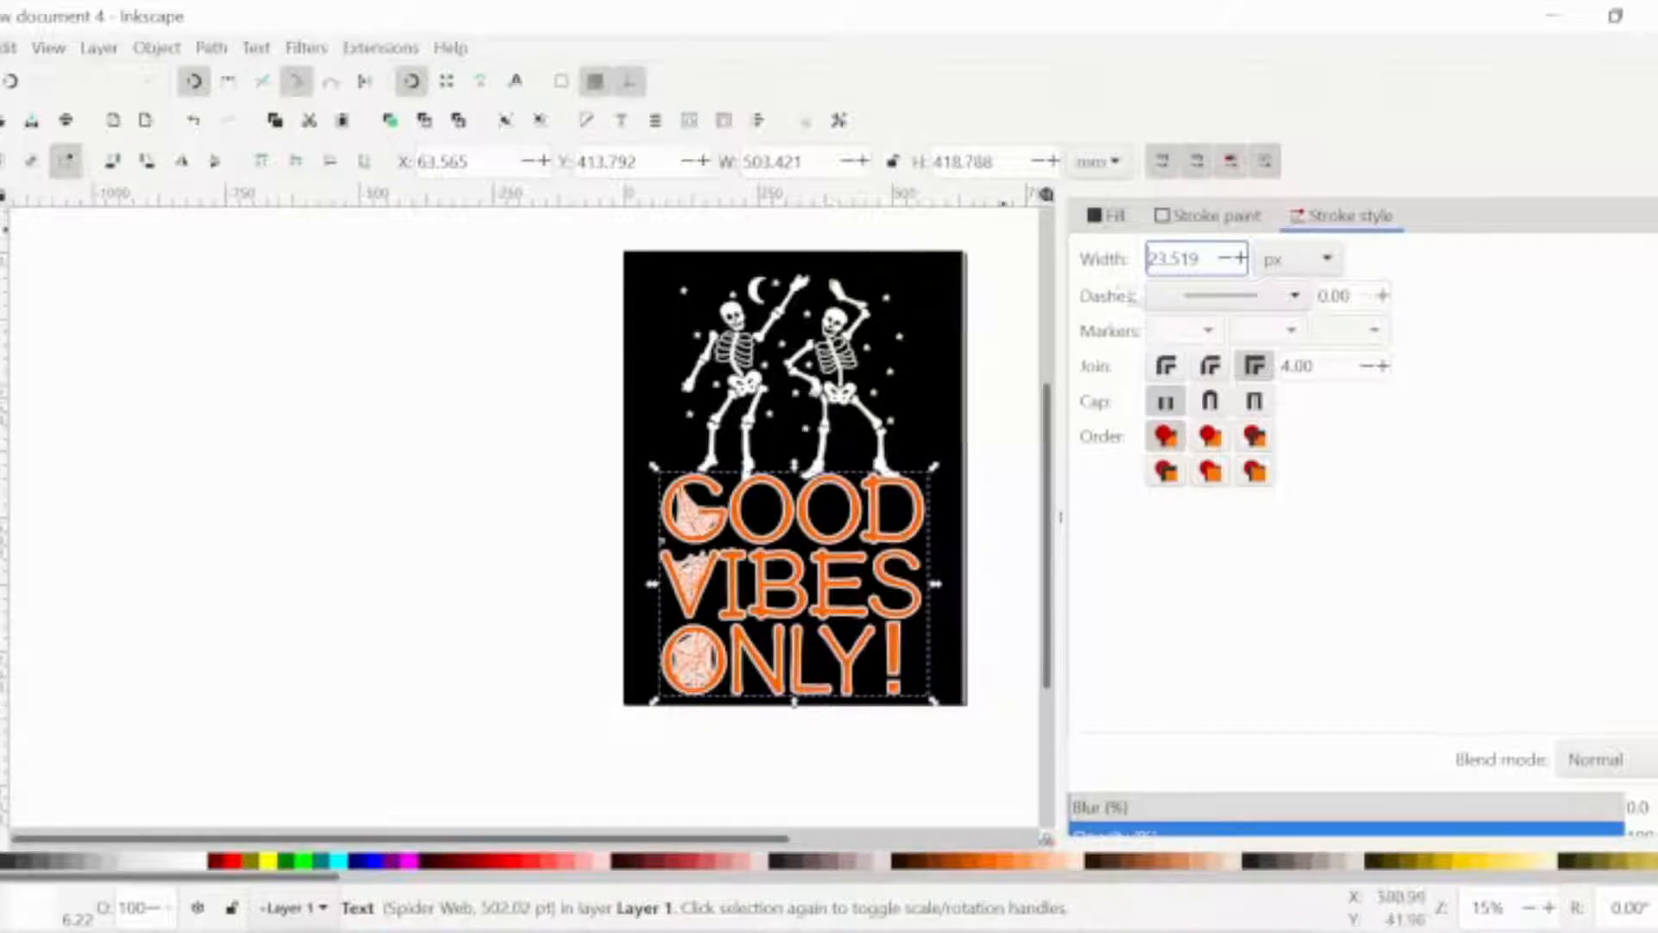
{"action": "left_click", "coordinate": [1224, 259]}
{"action": "left_click", "coordinate": [1225, 259]}
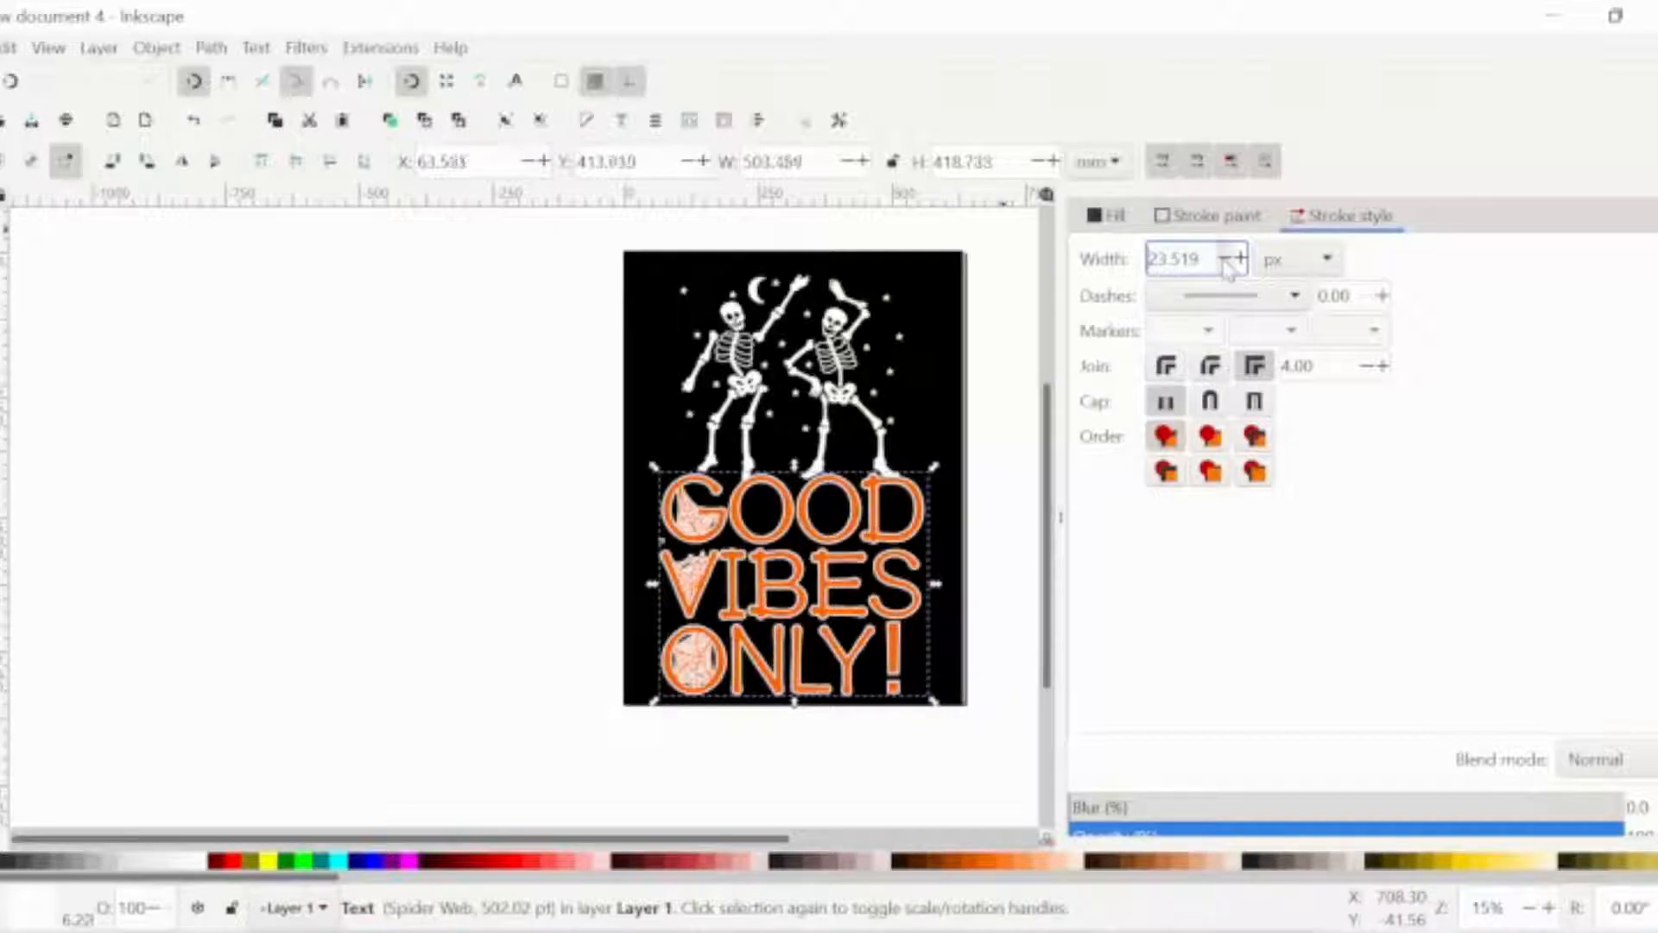
{"action": "left_click", "coordinate": [1224, 259]}
{"action": "left_click", "coordinate": [1225, 259]}
{"action": "left_click", "coordinate": [1224, 259]}
{"action": "left_click", "coordinate": [1224, 259]}
{"action": "left_click", "coordinate": [1225, 259]}
{"action": "left_click", "coordinate": [1224, 259]}
{"action": "left_click", "coordinate": [1224, 259]}
{"action": "left_click", "coordinate": [1224, 259]}
{"action": "left_click", "coordinate": [1225, 259]}
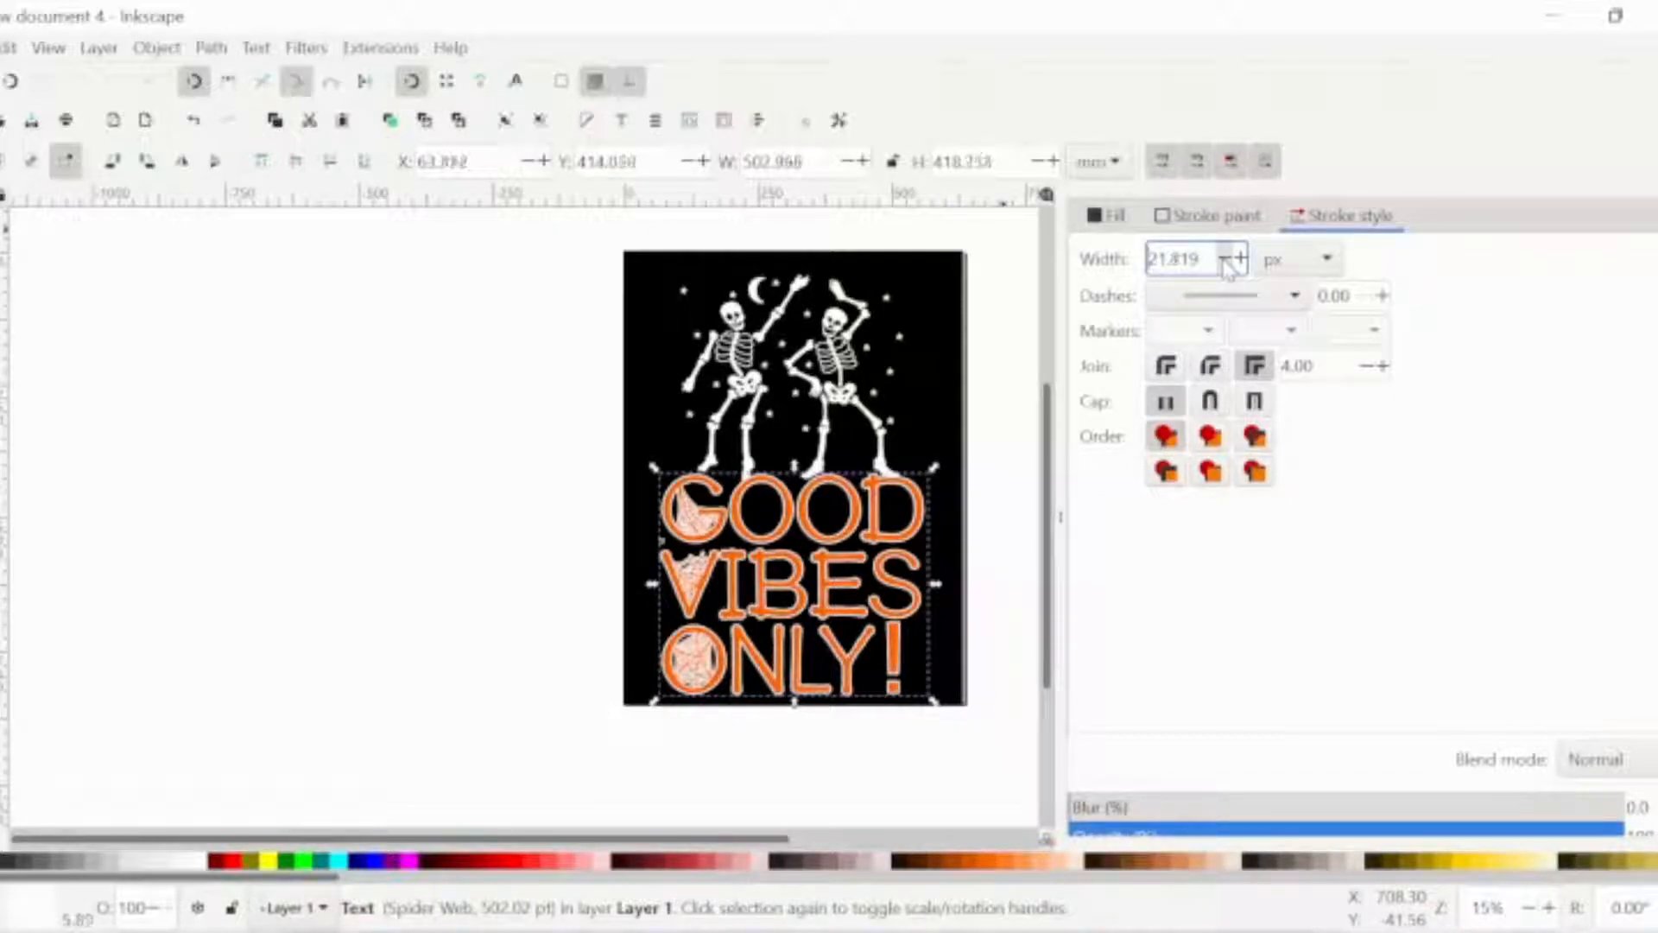
{"action": "left_click", "coordinate": [1225, 259]}
{"action": "left_click", "coordinate": [1224, 259]}
{"action": "left_click", "coordinate": [1224, 259]}
{"action": "left_click", "coordinate": [1224, 259]}
{"action": "left_click", "coordinate": [1225, 259]}
{"action": "left_click", "coordinate": [1224, 259]}
{"action": "left_click", "coordinate": [1224, 259]}
{"action": "left_click", "coordinate": [1224, 259]}
{"action": "left_click", "coordinate": [1224, 259]}
{"action": "left_click", "coordinate": [1224, 259]}
{"action": "left_click", "coordinate": [1224, 259]}
{"action": "left_click", "coordinate": [1225, 259]}
{"action": "left_click", "coordinate": [1225, 259]}
{"action": "left_click", "coordinate": [1224, 259]}
{"action": "left_click", "coordinate": [1224, 259]}
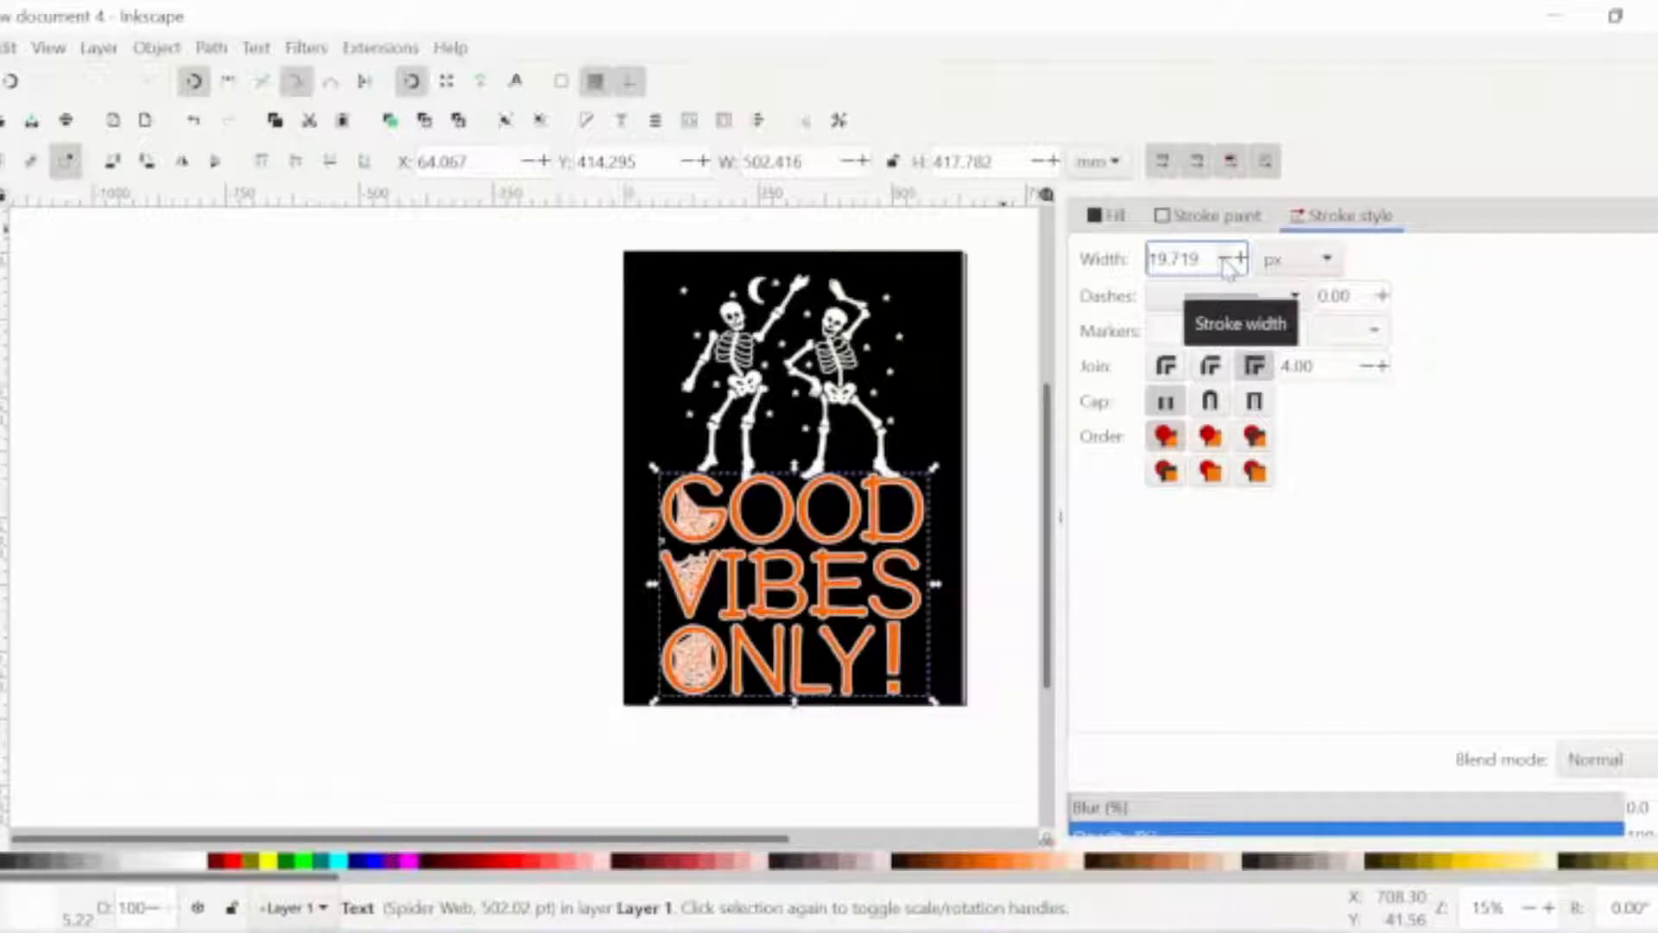
{"action": "left_click", "coordinate": [1224, 259]}
{"action": "left_click", "coordinate": [1224, 259]}
{"action": "left_click", "coordinate": [1225, 259]}
{"action": "left_click", "coordinate": [1225, 259]}
{"action": "left_click", "coordinate": [1225, 259]}
{"action": "left_click", "coordinate": [1225, 259]}
{"action": "left_click", "coordinate": [1225, 259]}
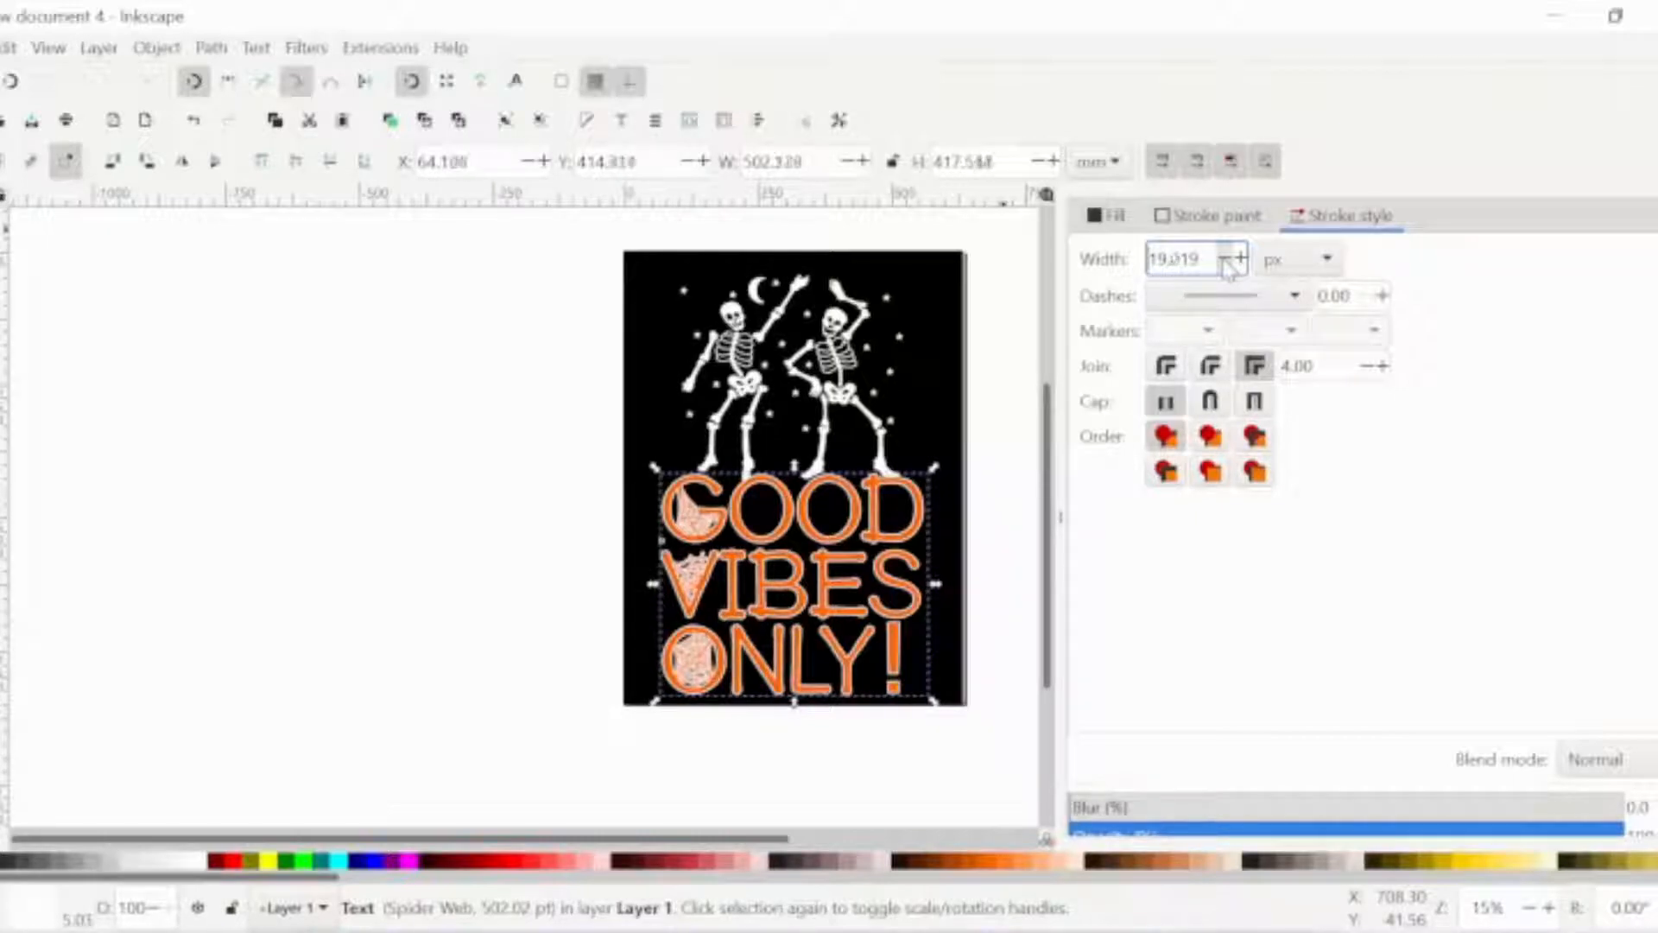
{"action": "left_click", "coordinate": [1225, 259]}
{"action": "left_click", "coordinate": [1224, 259]}
{"action": "left_click", "coordinate": [1224, 259]}
{"action": "left_click", "coordinate": [1224, 259]}
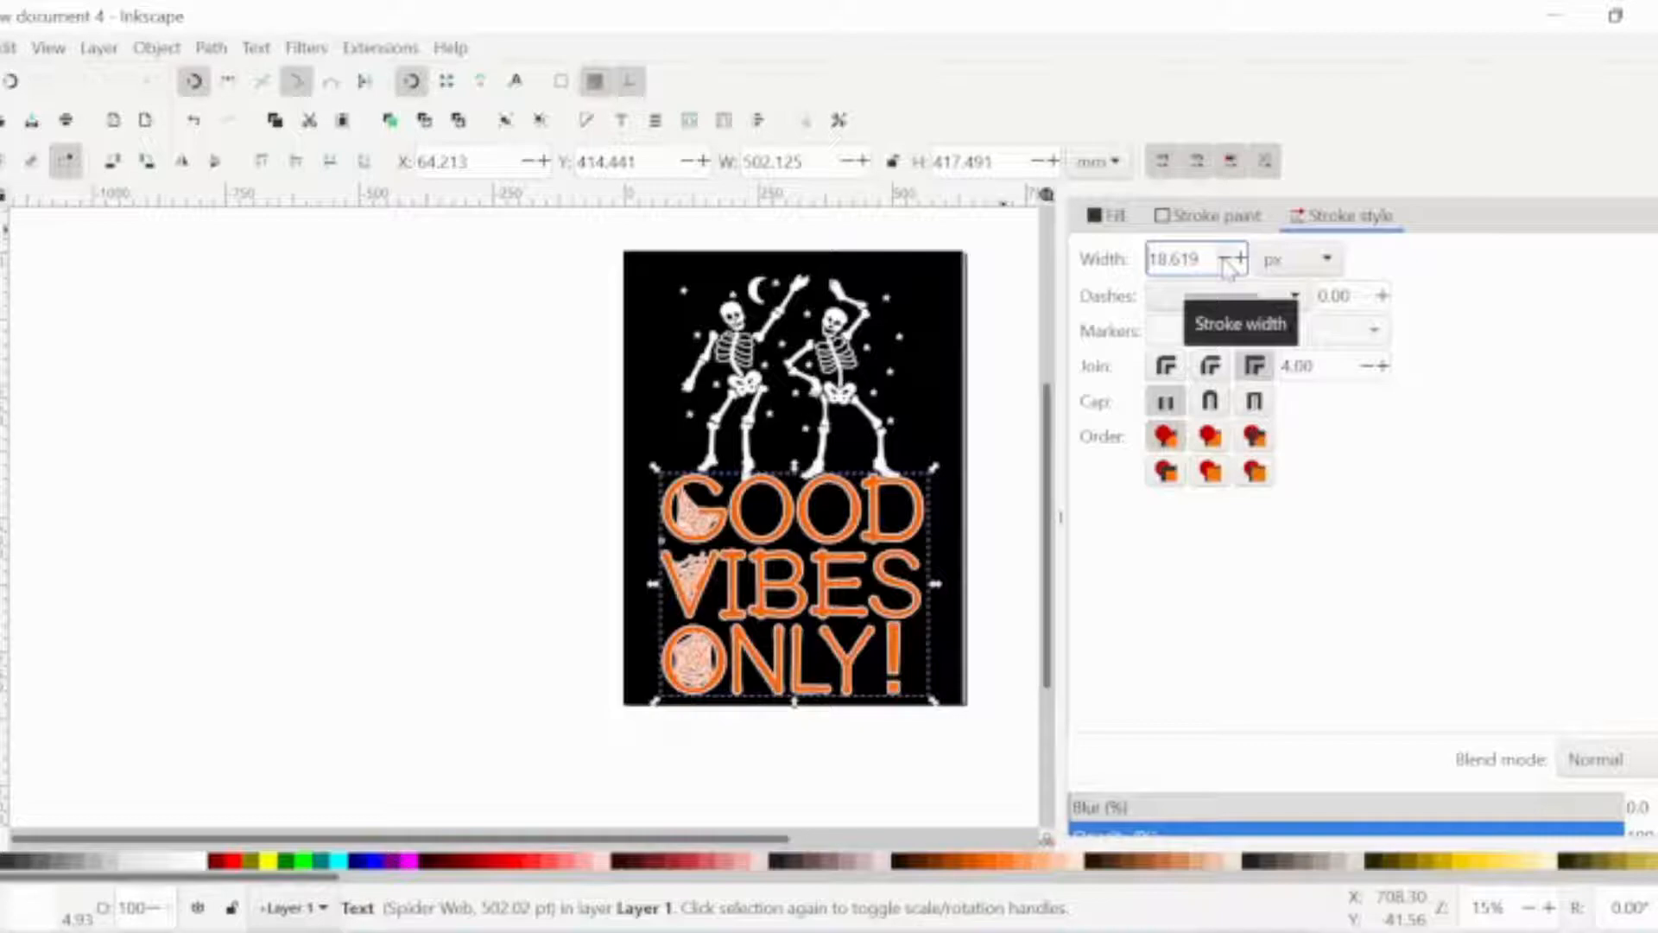
{"action": "left_click", "coordinate": [1002, 341]}
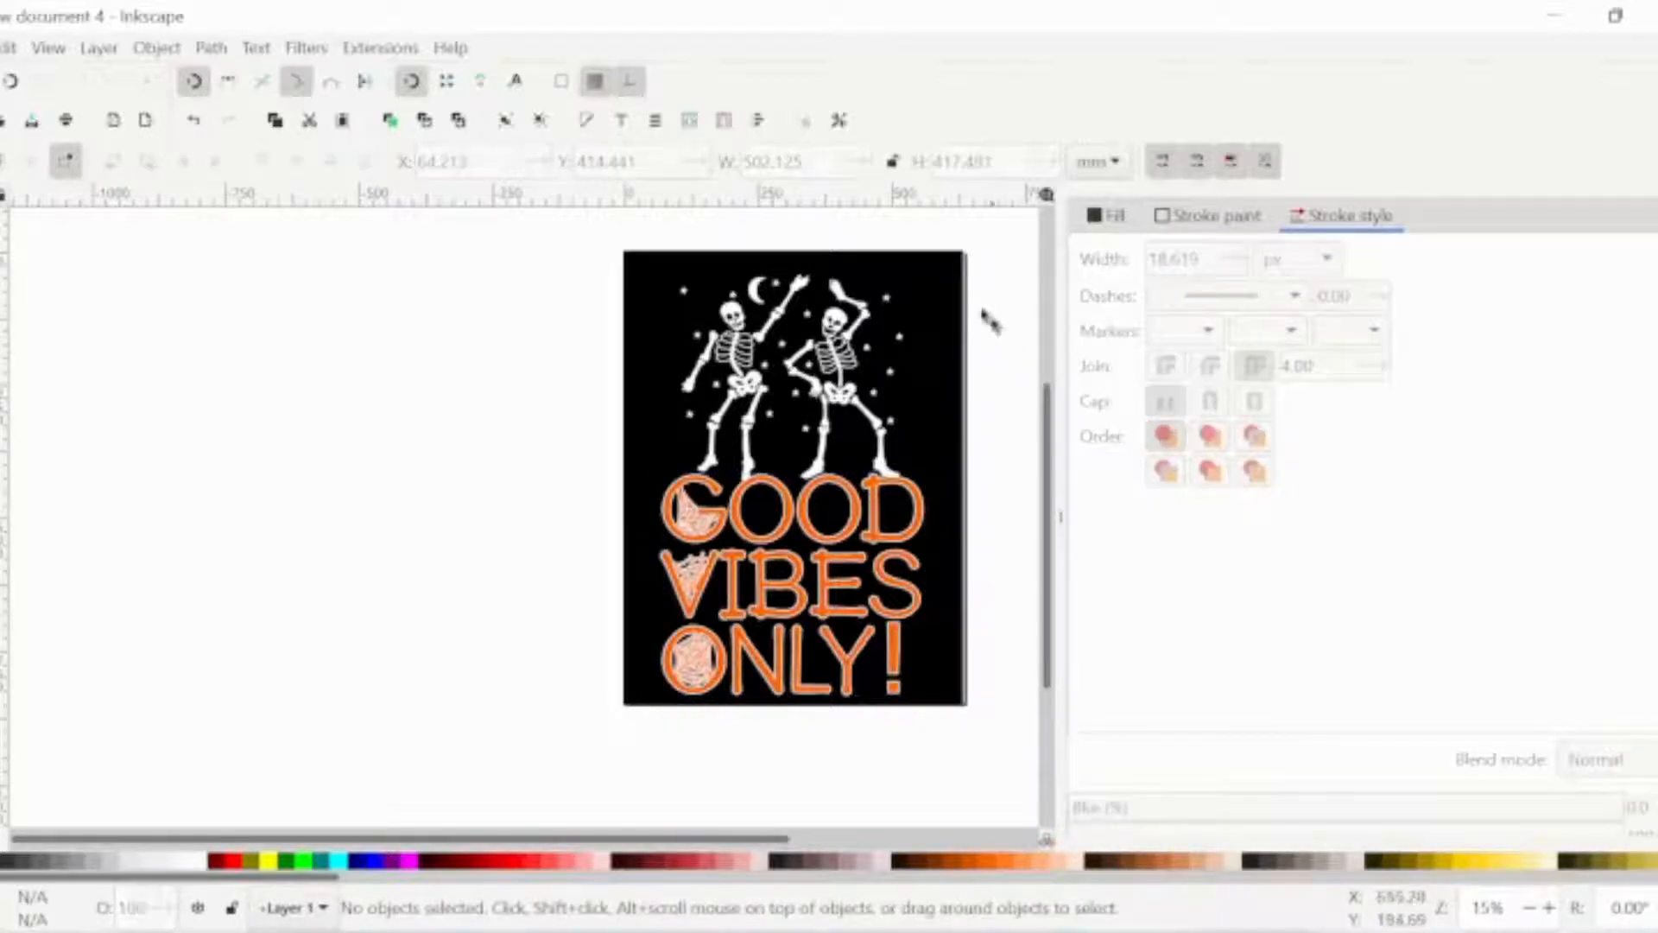
Move the black rectangle off the page and centre the skeleton artwork horizontally with the text
{"action": "left_click", "coordinate": [950, 288]}
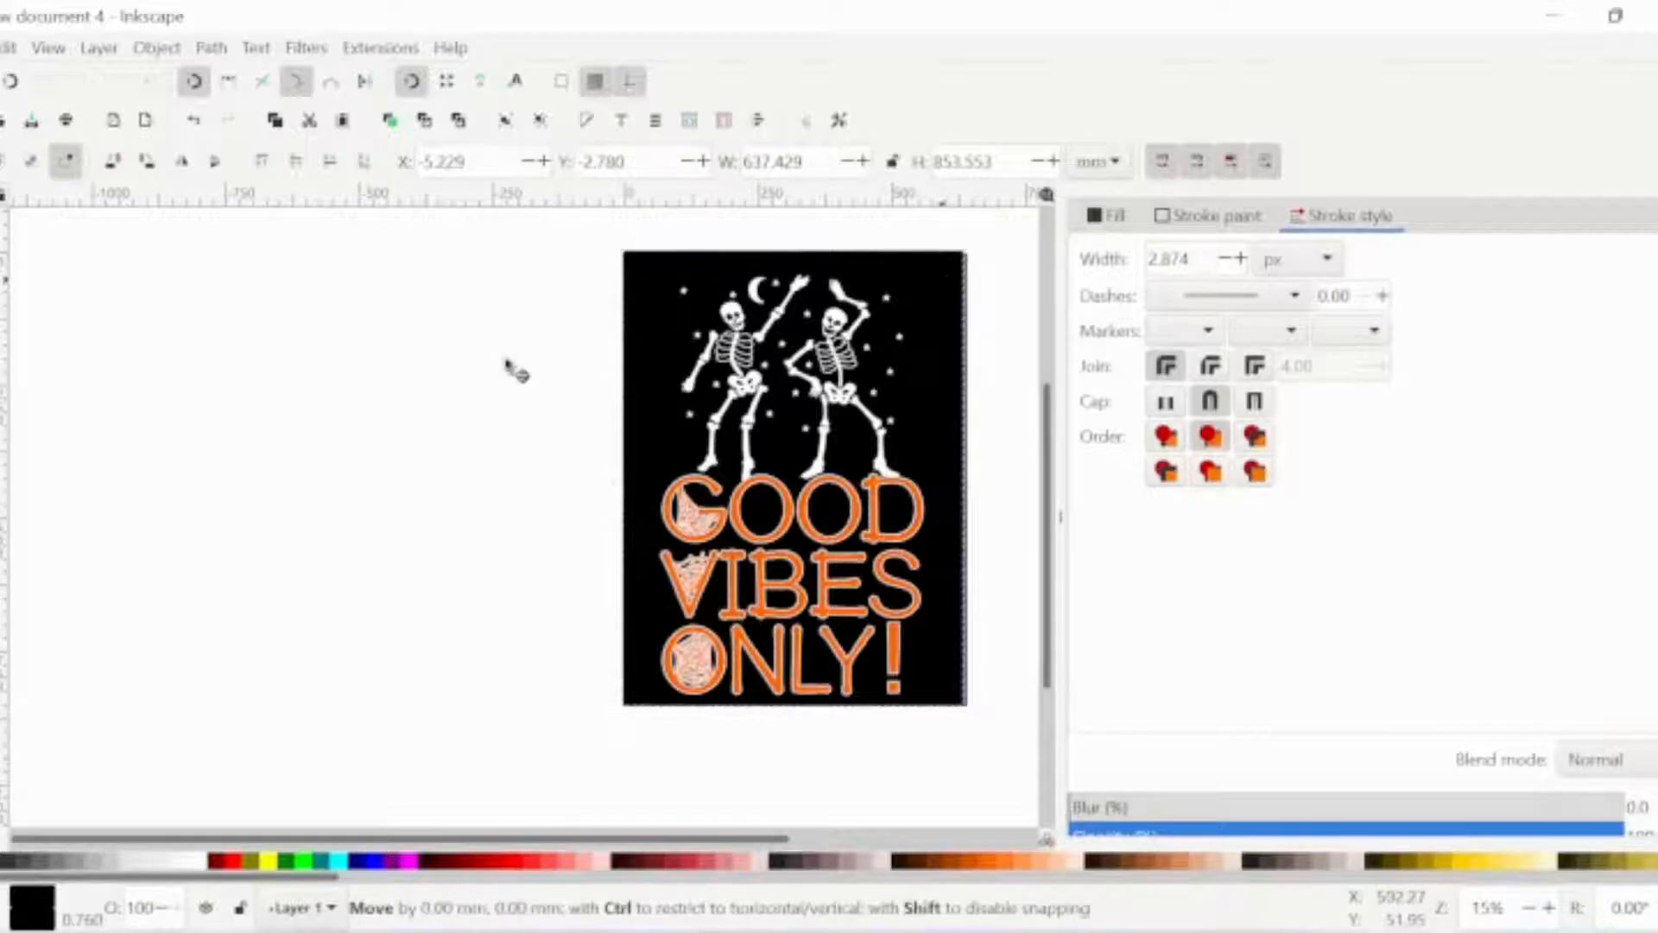
{"action": "left_click_drag", "start_coordinate": [515, 370], "coordinate": [366, 377]}
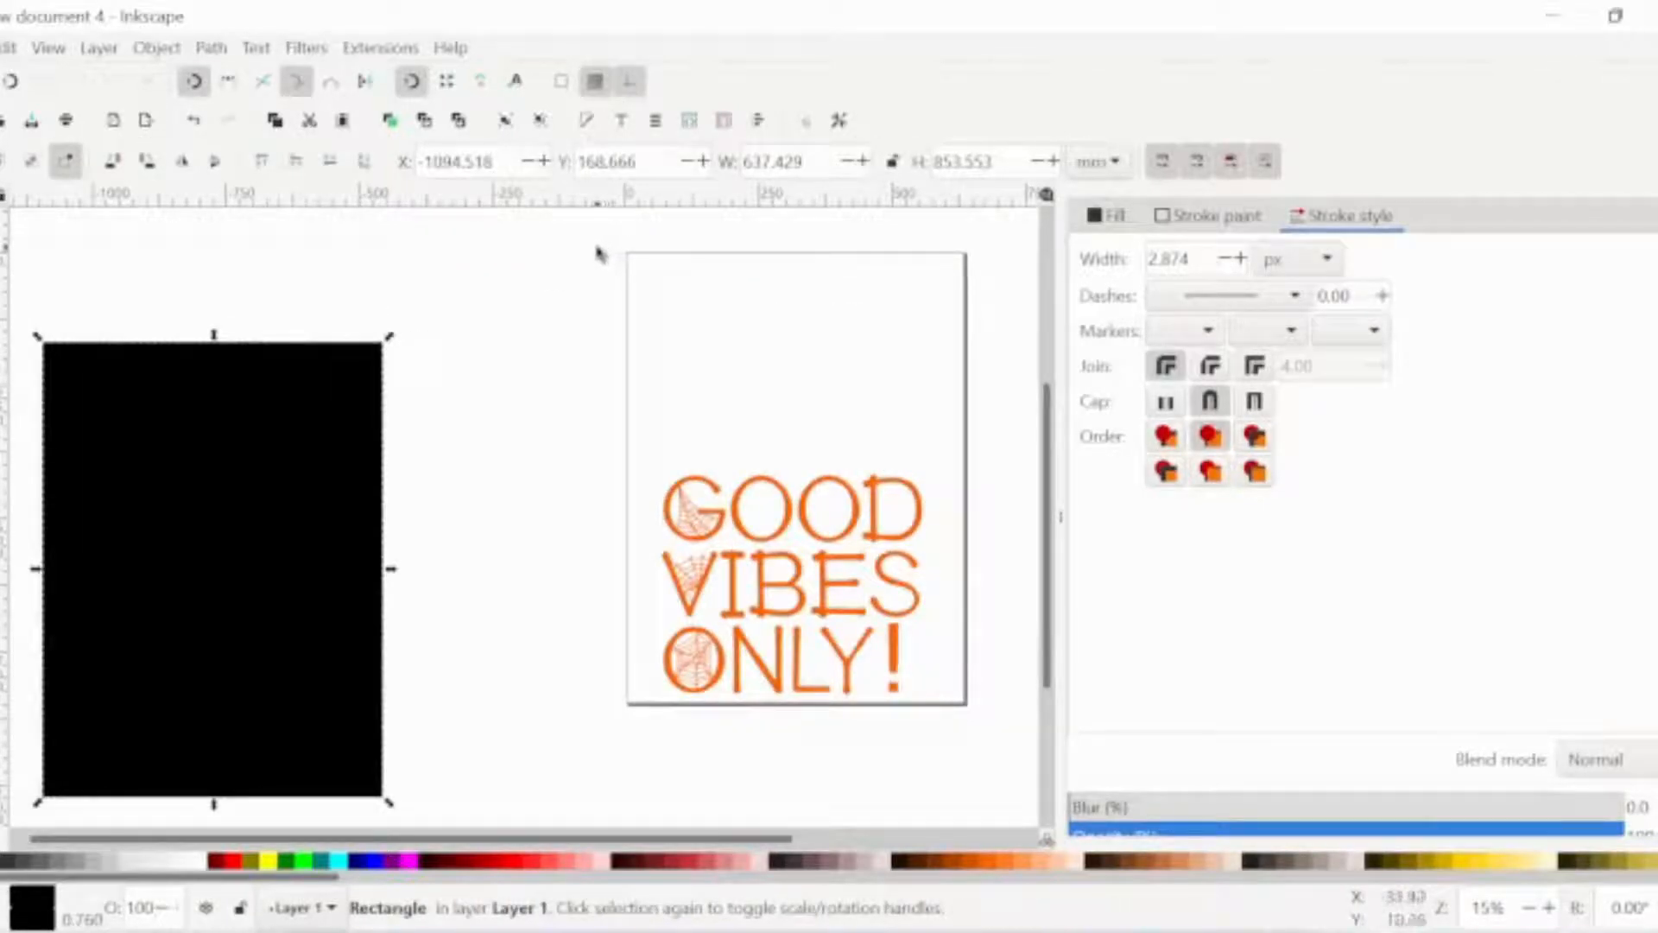
{"action": "left_click_drag", "start_coordinate": [607, 241], "coordinate": [1002, 741]}
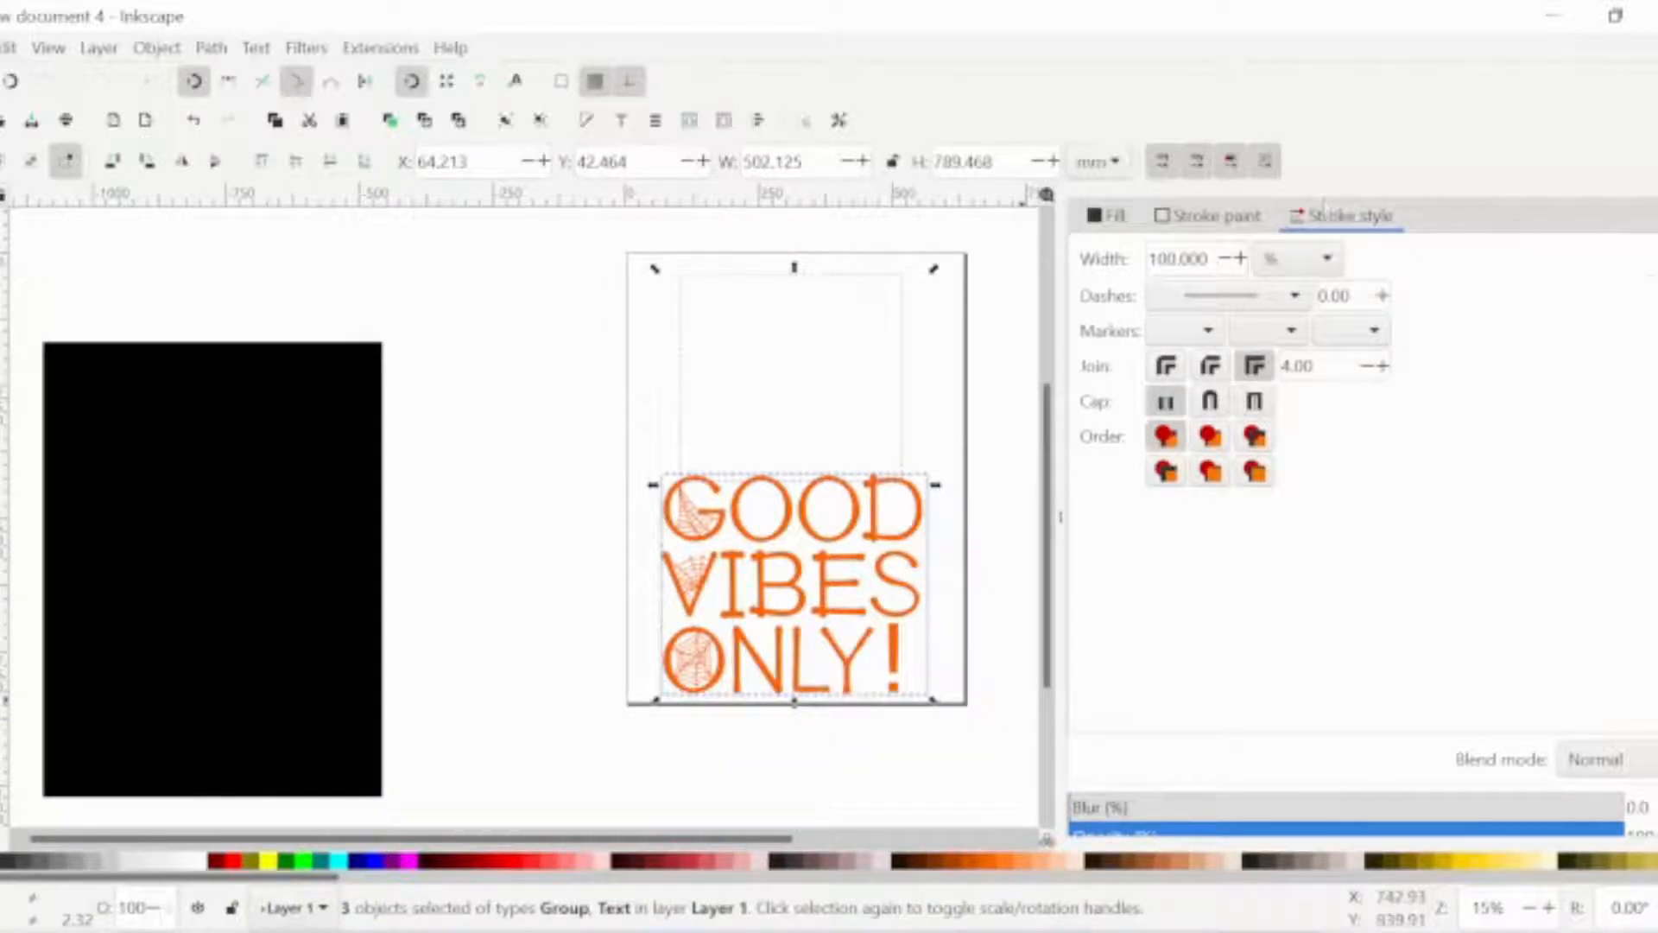
{"action": "scroll", "coordinate": [1363, 518], "scroll_direction": "up", "scroll_amount": 1}
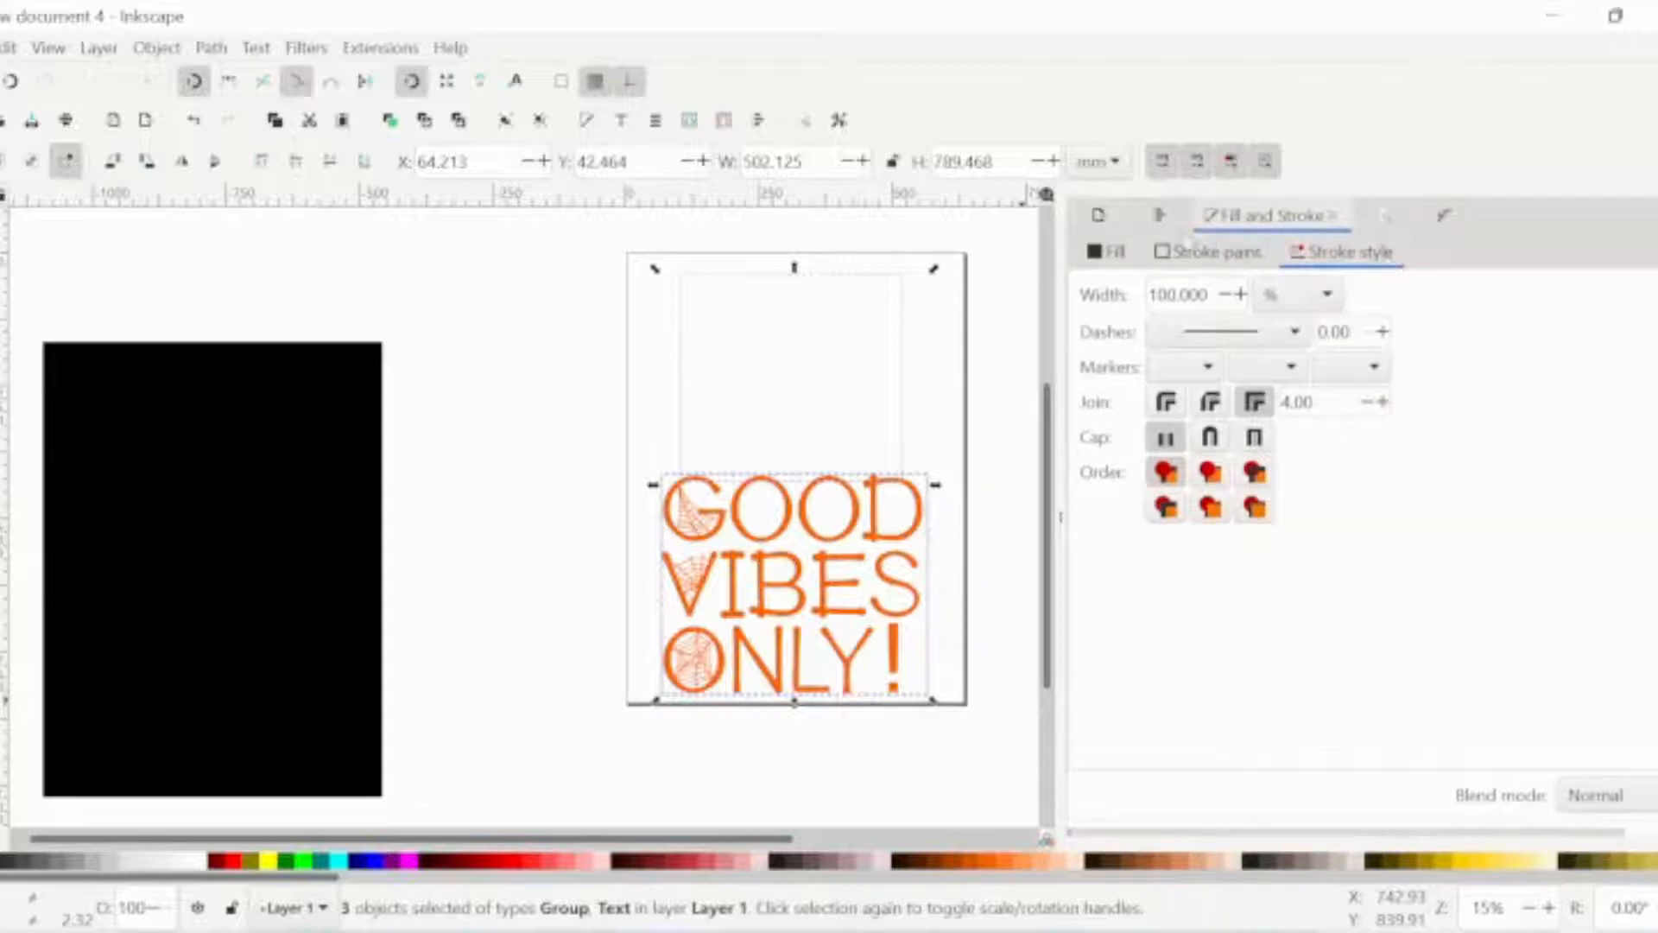
{"action": "left_click", "coordinate": [1162, 216]}
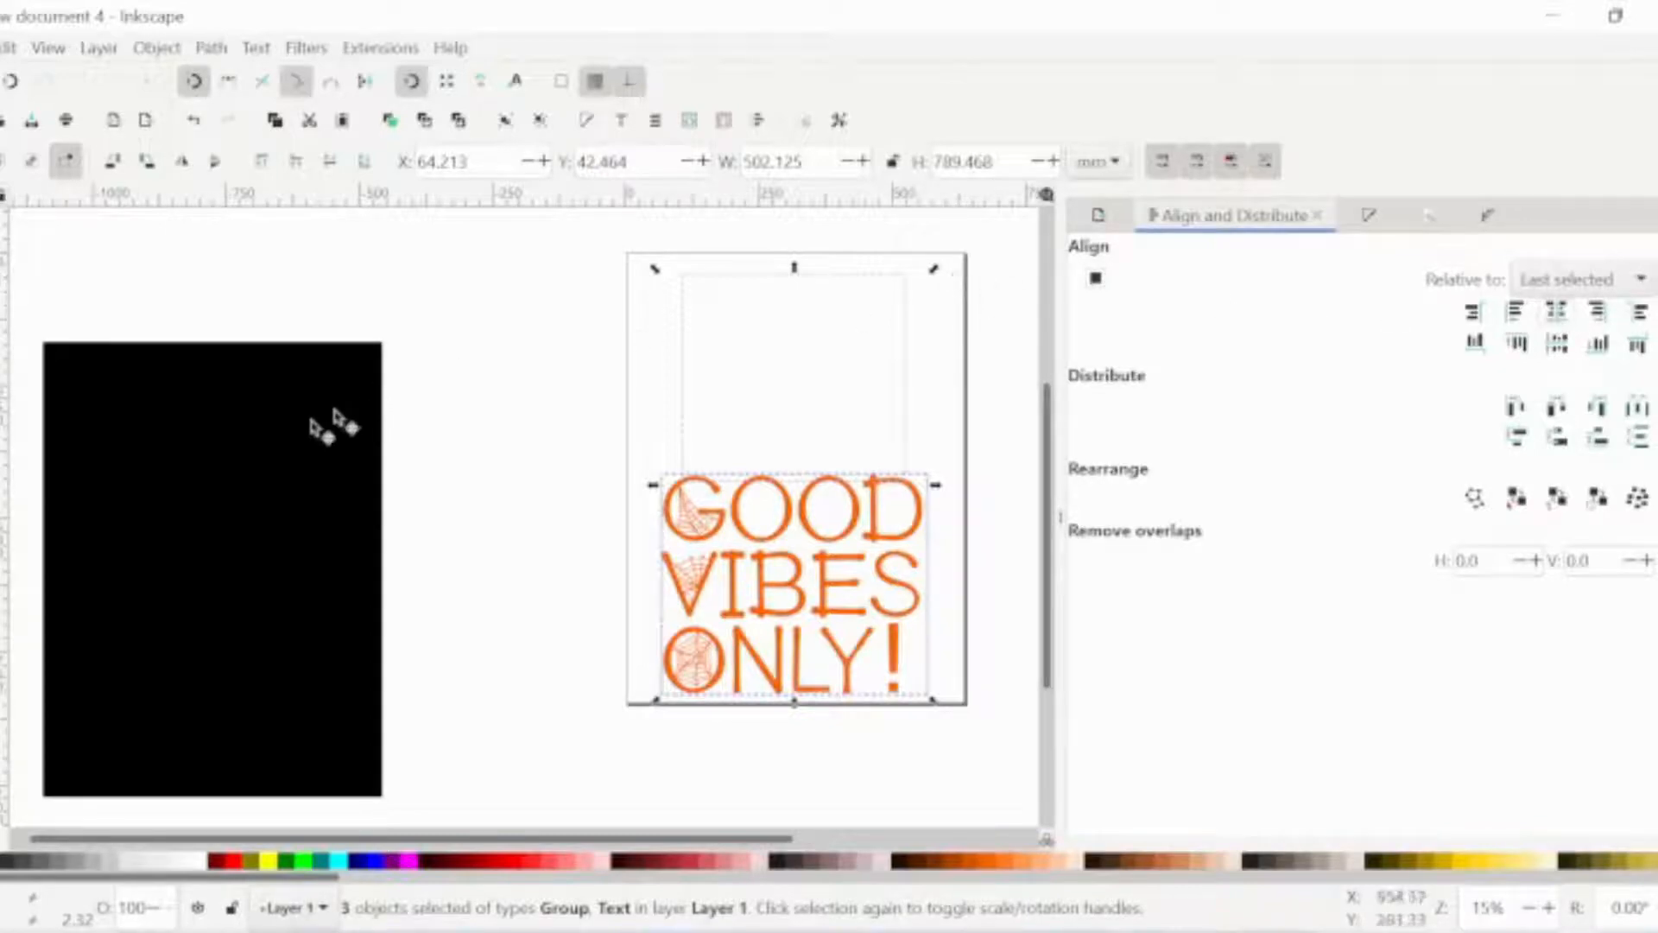
Preview the artwork against the black rectangle on the page and move the rectangle off again
{"action": "left_click", "coordinate": [279, 445]}
{"action": "left_click_drag", "start_coordinate": [278, 445], "coordinate": [868, 349]}
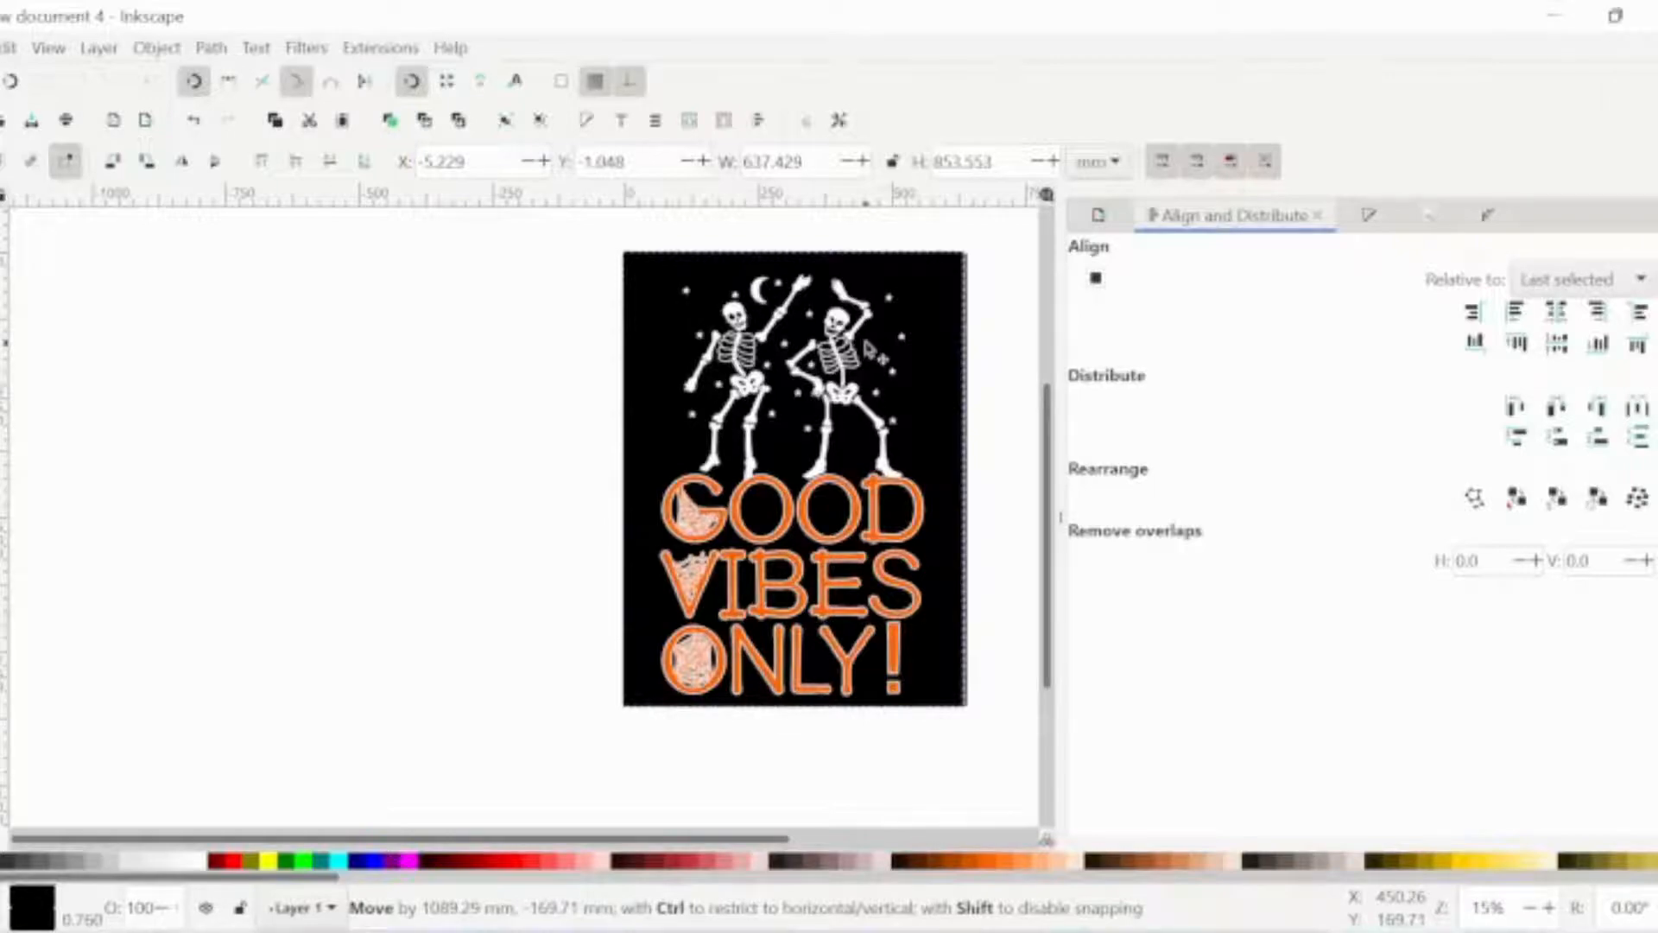
{"action": "left_click_drag", "start_coordinate": [868, 349], "coordinate": [243, 376]}
Group the skeletons with both text copies and enlarge the group to about 524 by 825 mm within the page
{"action": "left_click_drag", "start_coordinate": [596, 252], "coordinate": [1014, 745]}
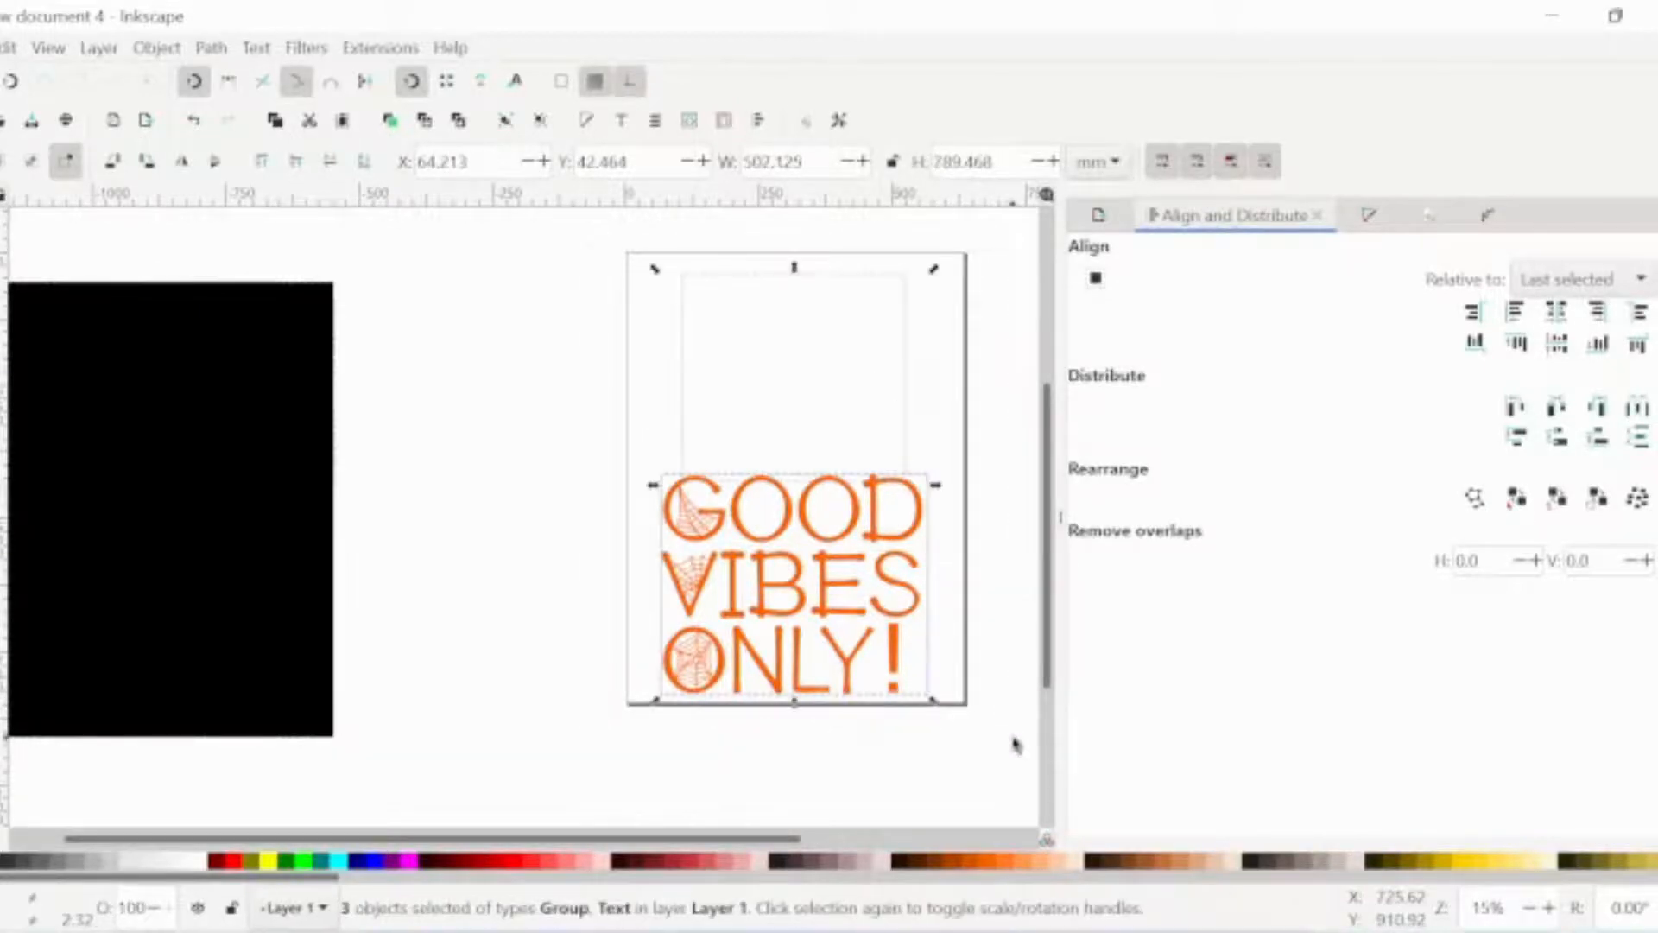
{"action": "key", "text": "ctrl"}
{"action": "key", "text": "ctrl+g"}
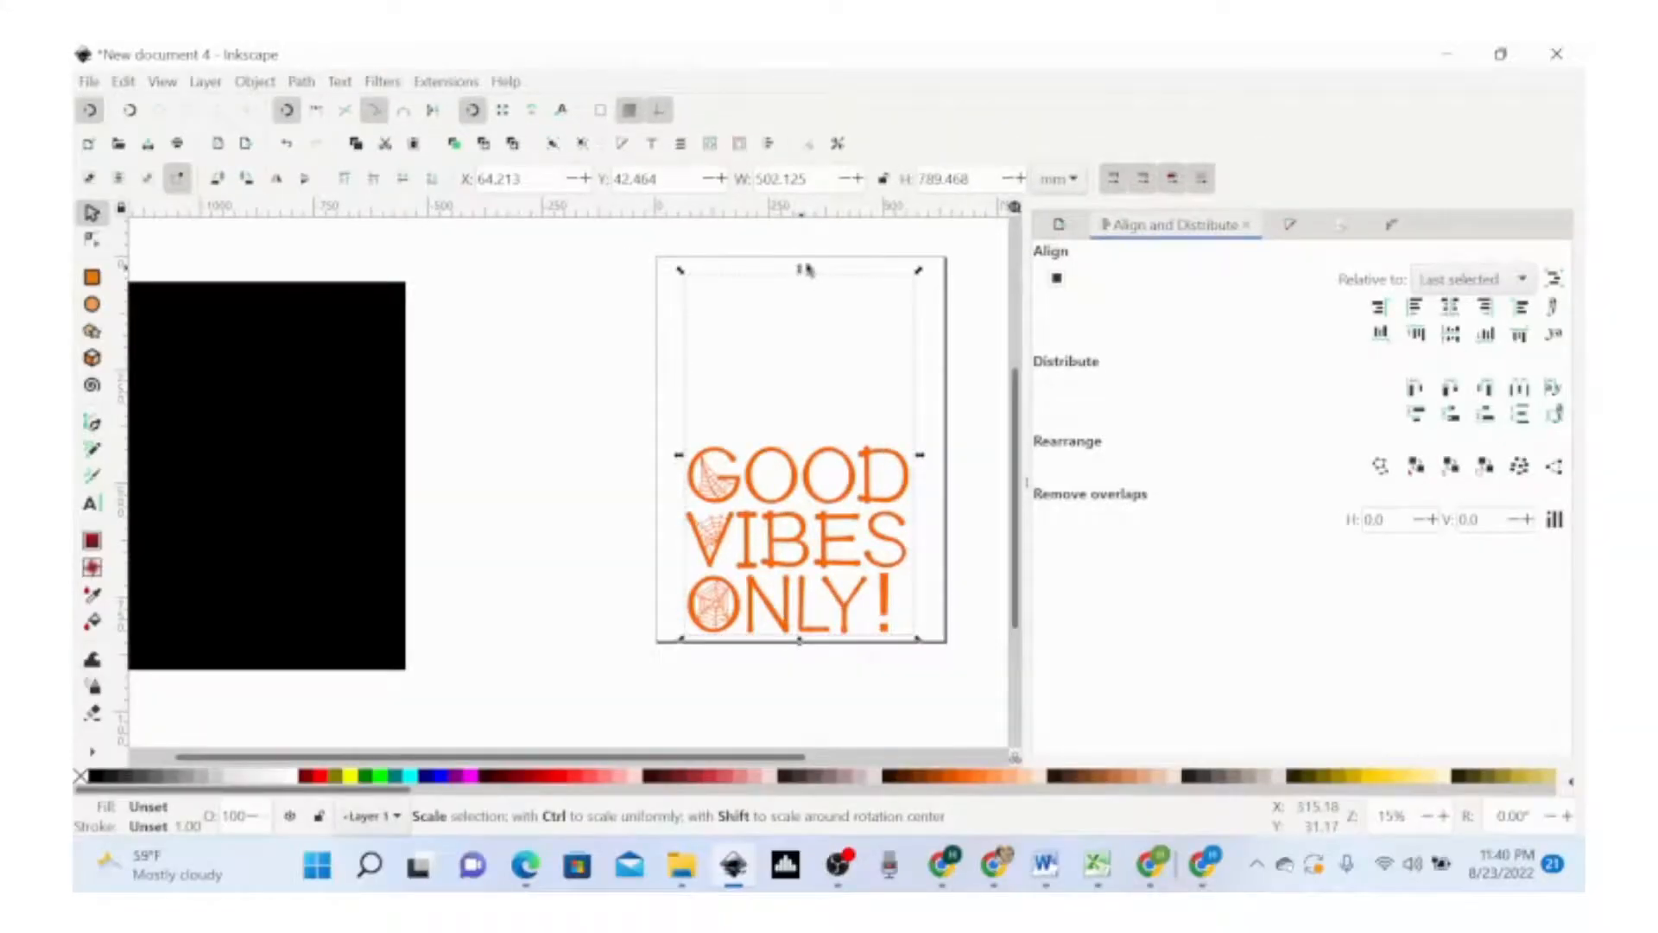
{"action": "left_click_drag", "start_coordinate": [795, 267], "coordinate": [808, 260]}
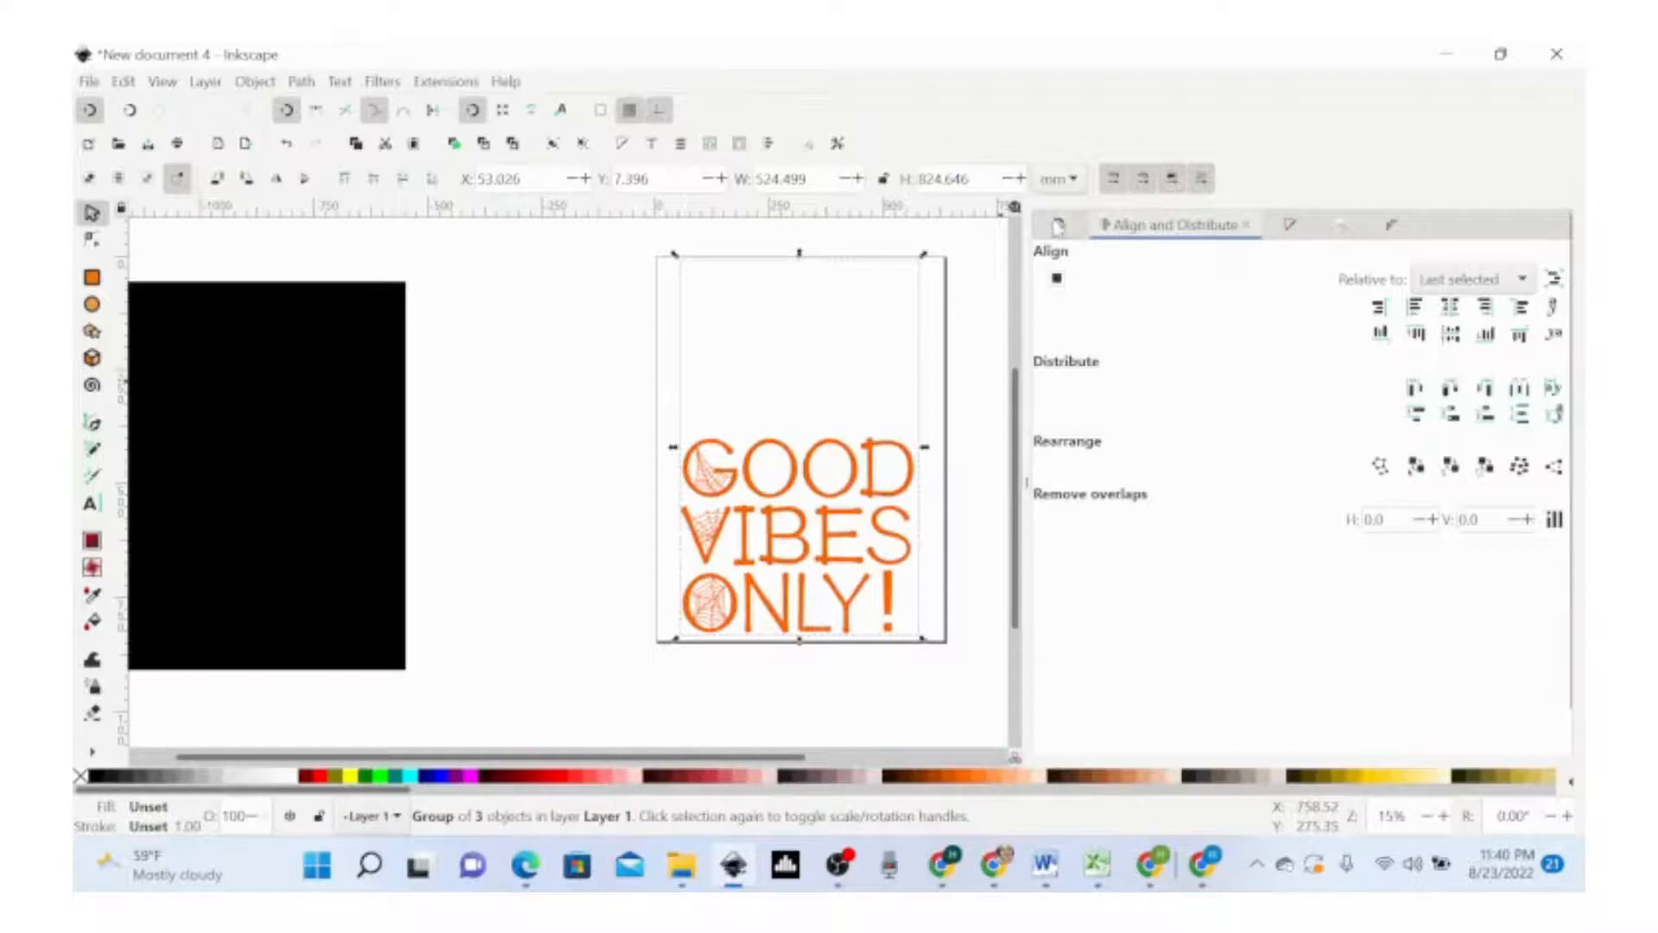
Export the page area as a PNG image with the file name "Good Vibes only.png"
{"action": "left_click", "coordinate": [1058, 228]}
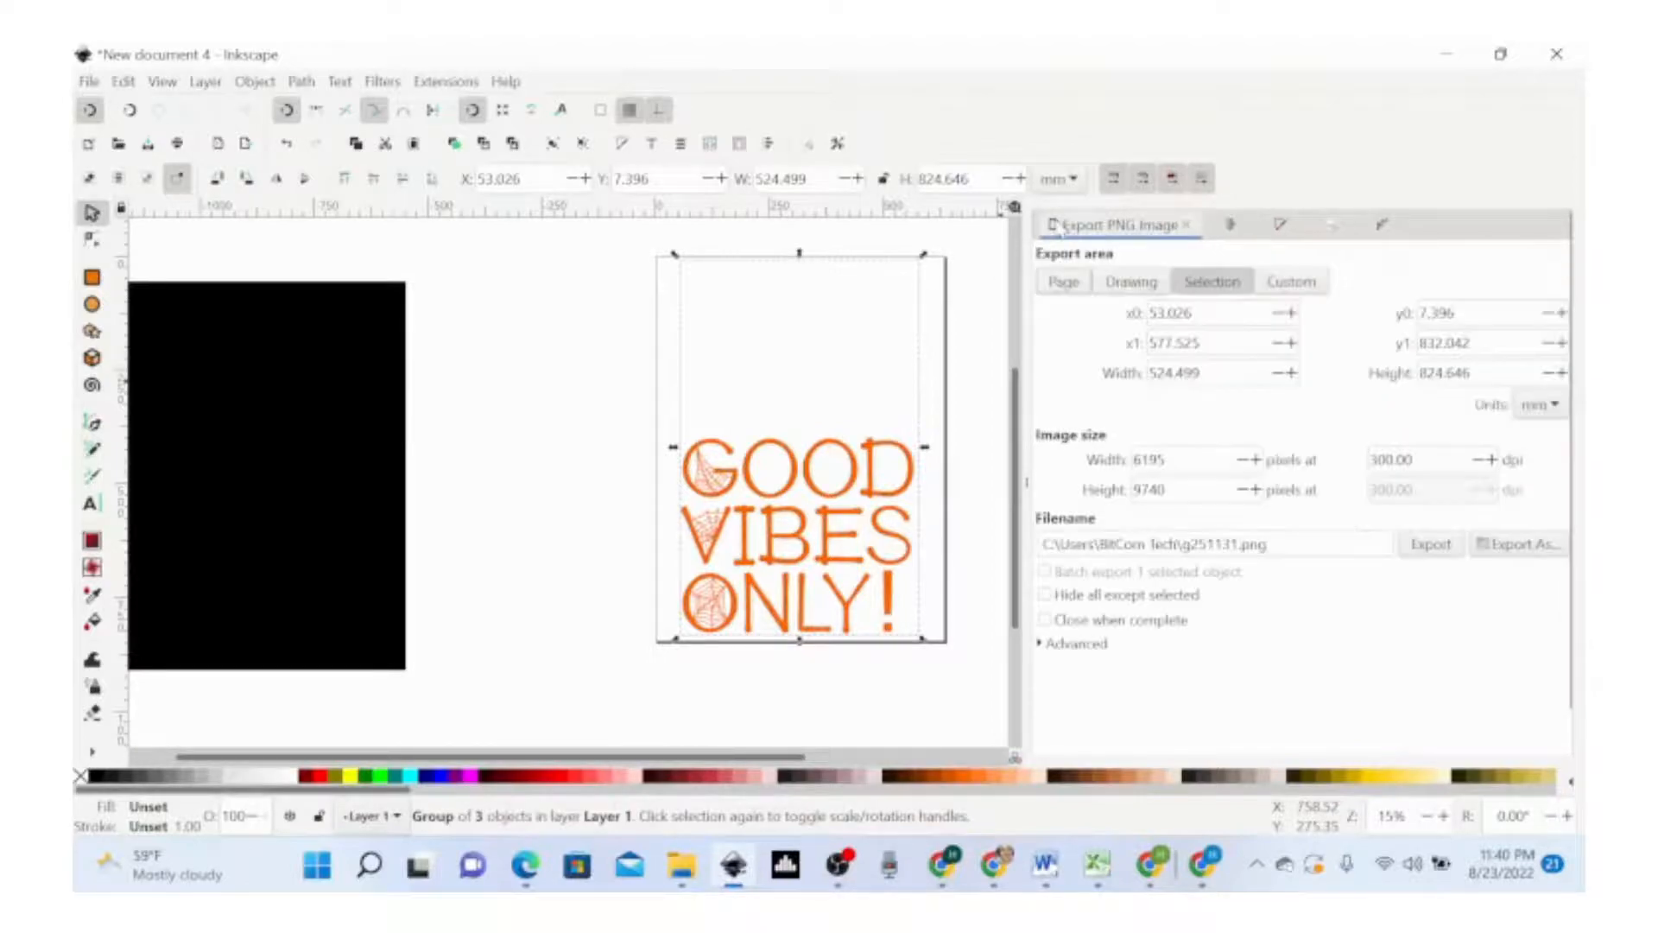
{"action": "left_click", "coordinate": [1069, 289]}
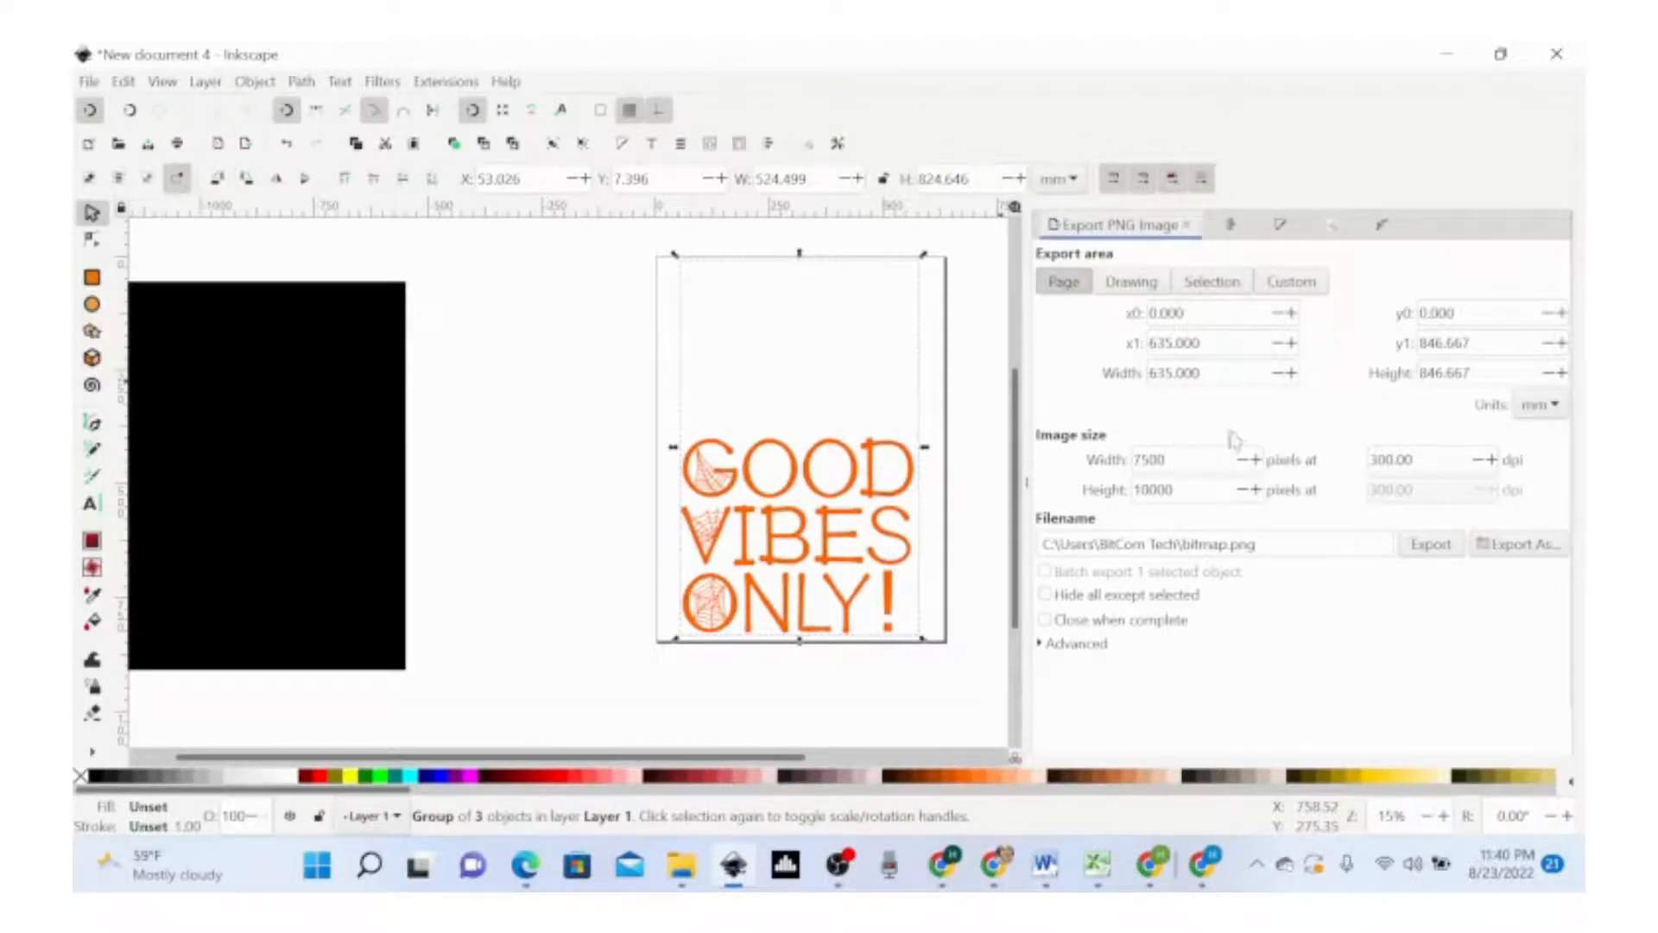
{"action": "left_click", "coordinate": [1226, 546]}
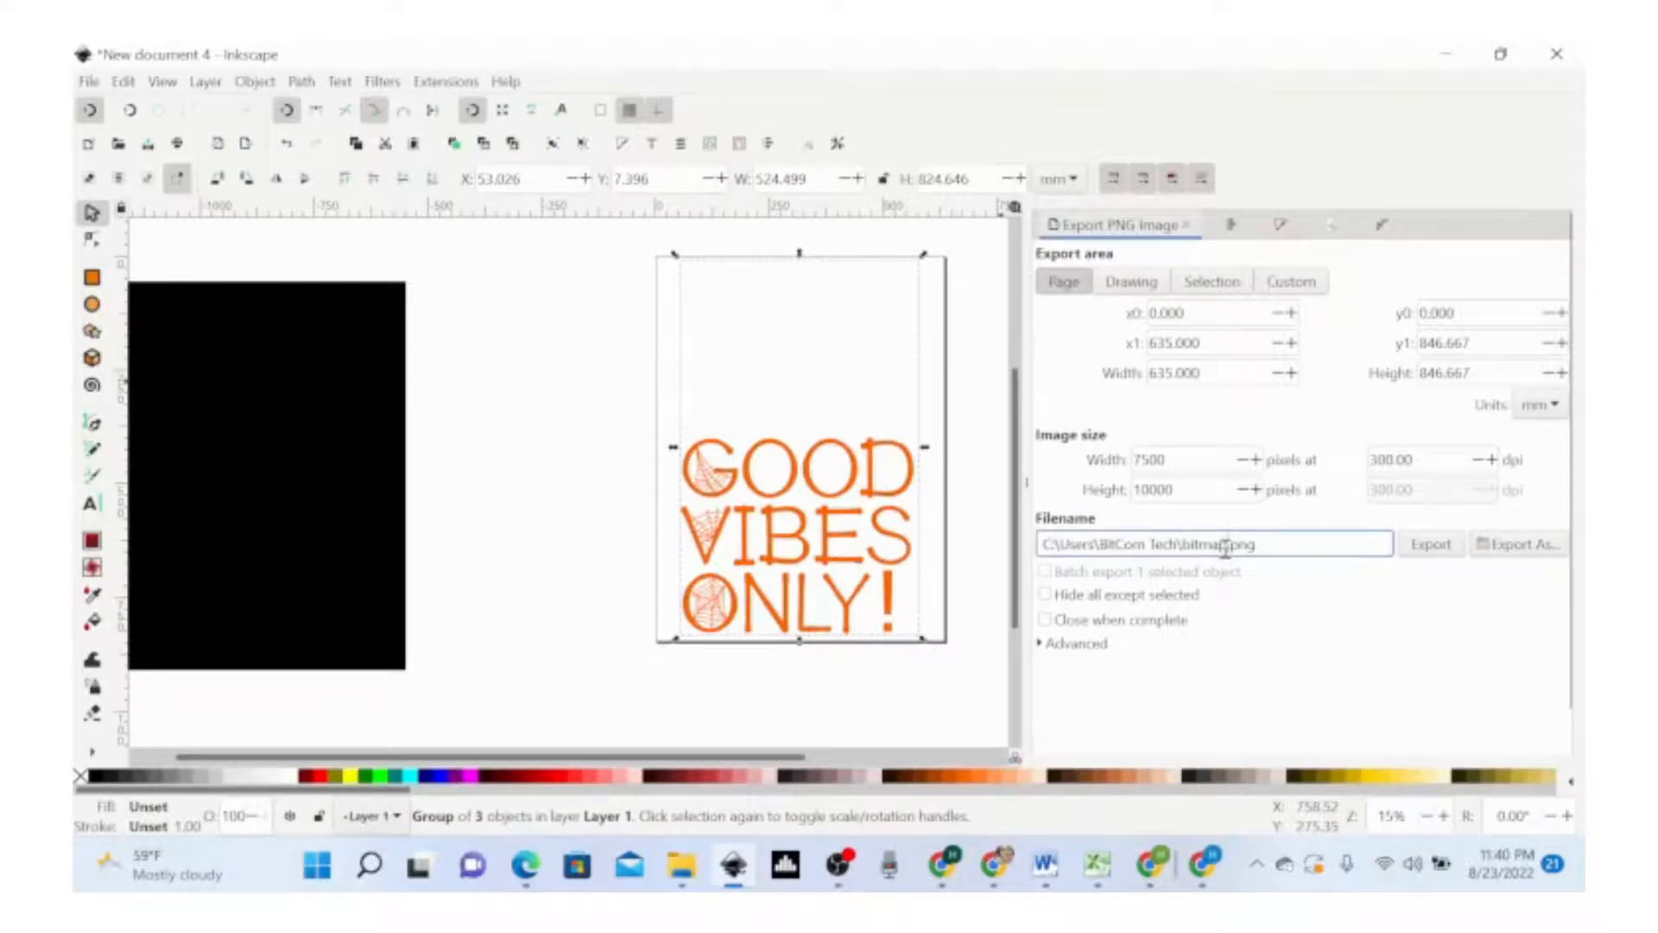
{"action": "key", "text": "BackSpace"}
{"action": "key", "text": "BackSpace"}
{"action": "key", "text": "BackSpace"}
{"action": "key", "text": "BackSpace"}
{"action": "key", "text": "BackSpace"}
{"action": "key", "text": "BackSpace"}
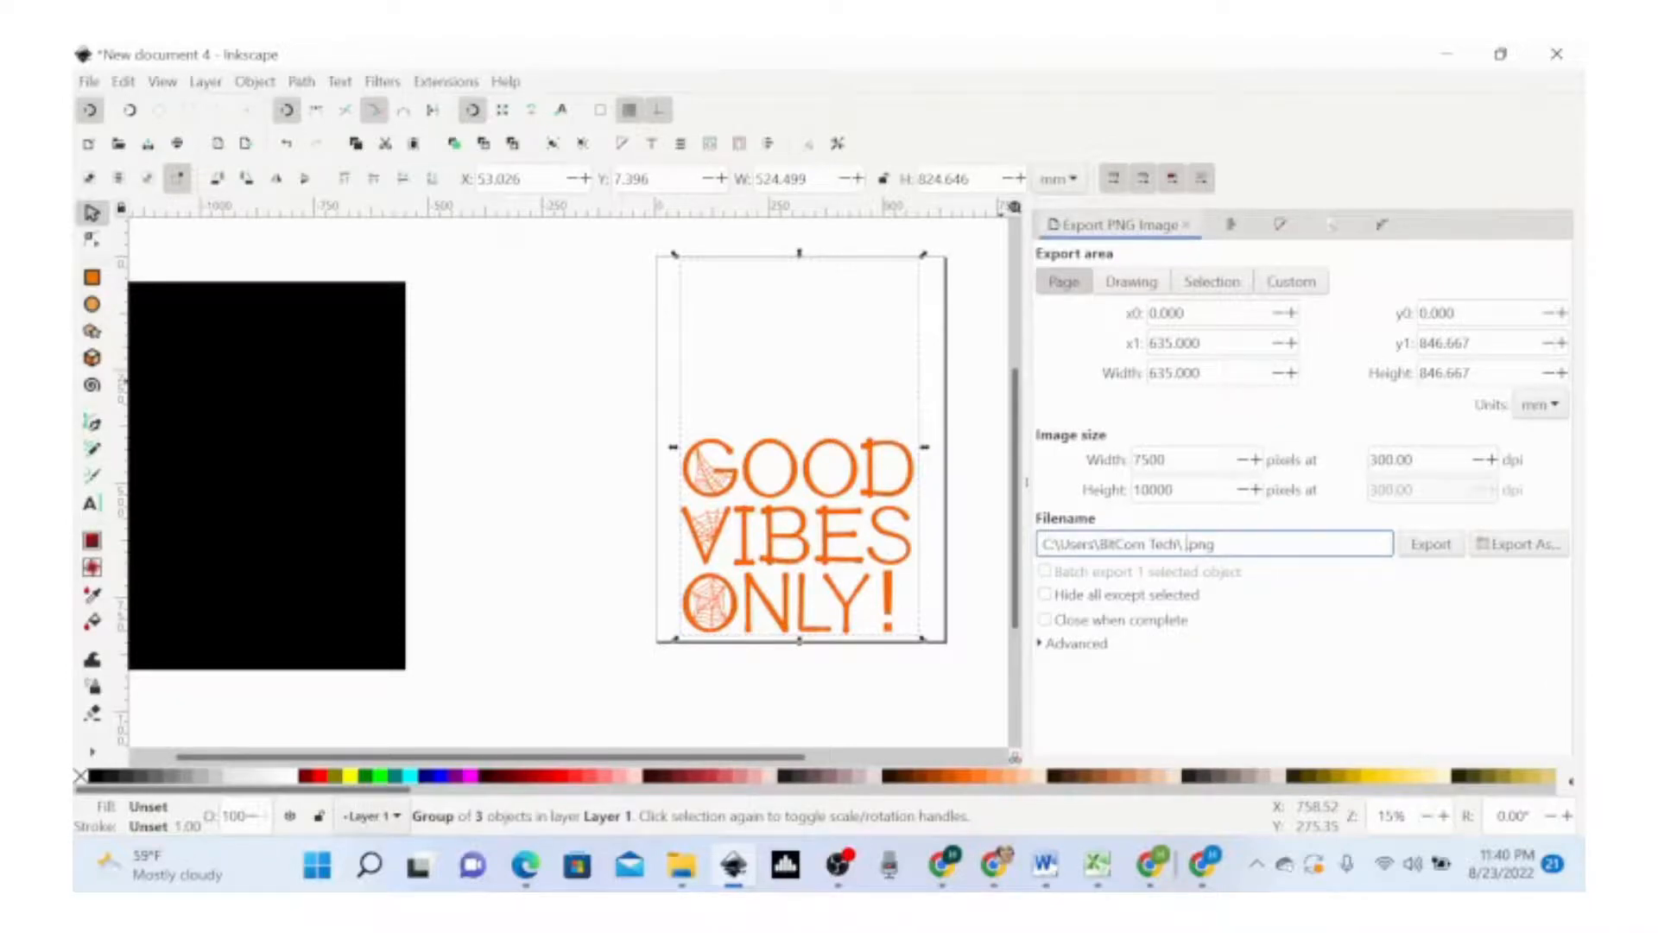
{"action": "type", "text": "Sood Vibes only"}
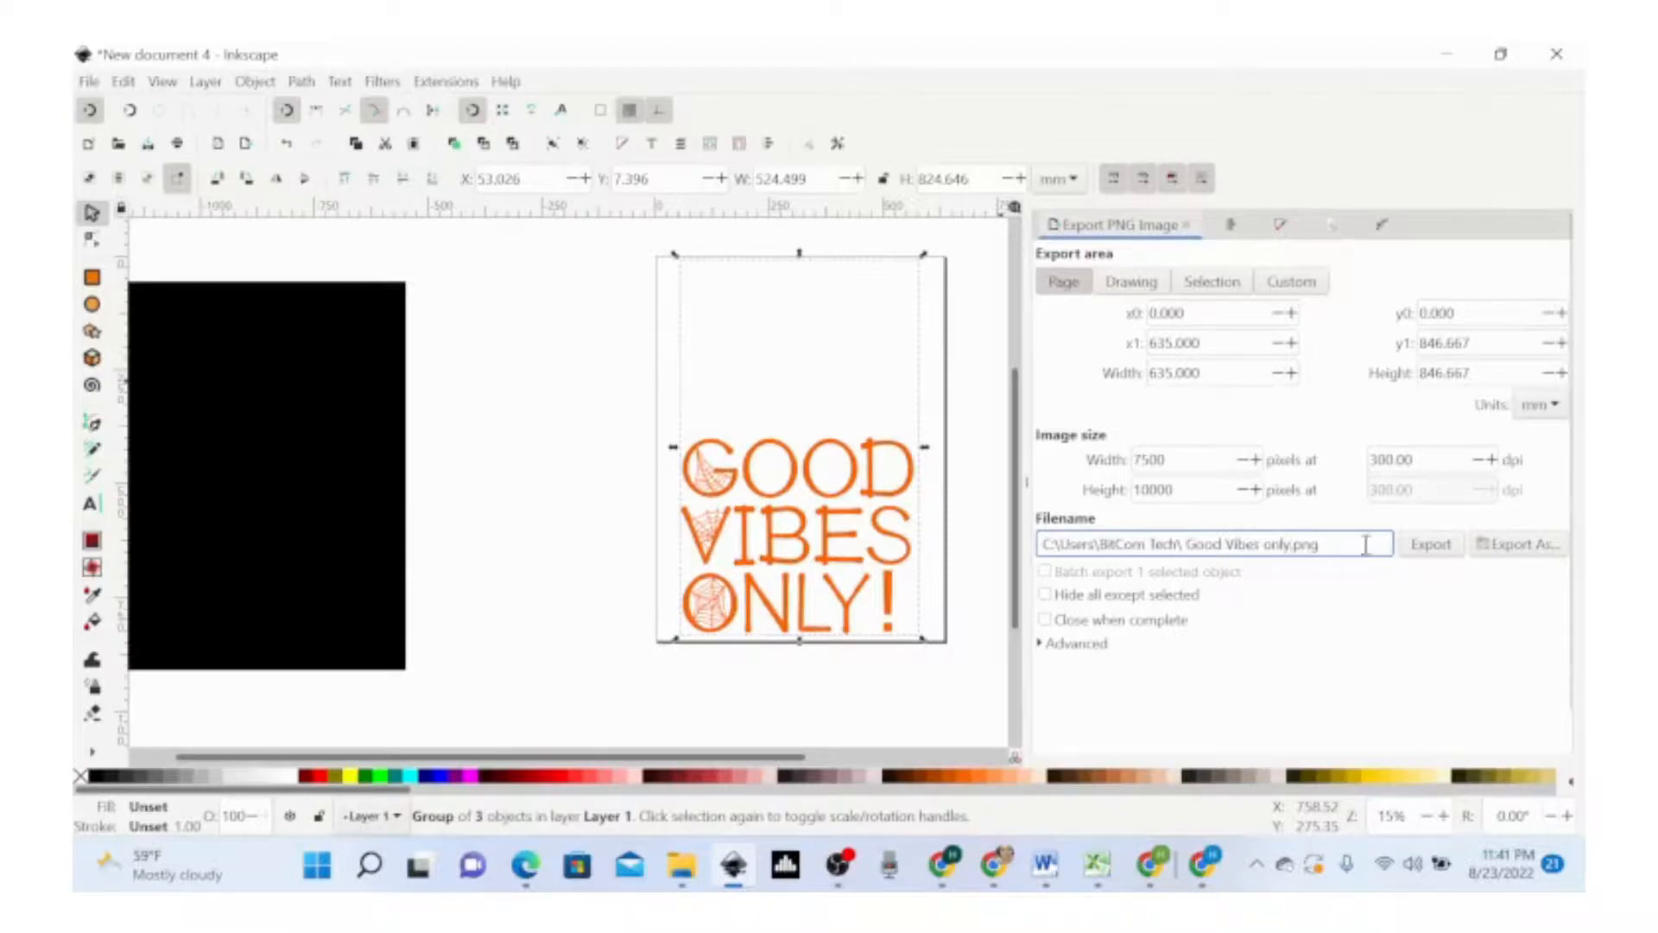
{"action": "left_click", "coordinate": [1429, 546]}
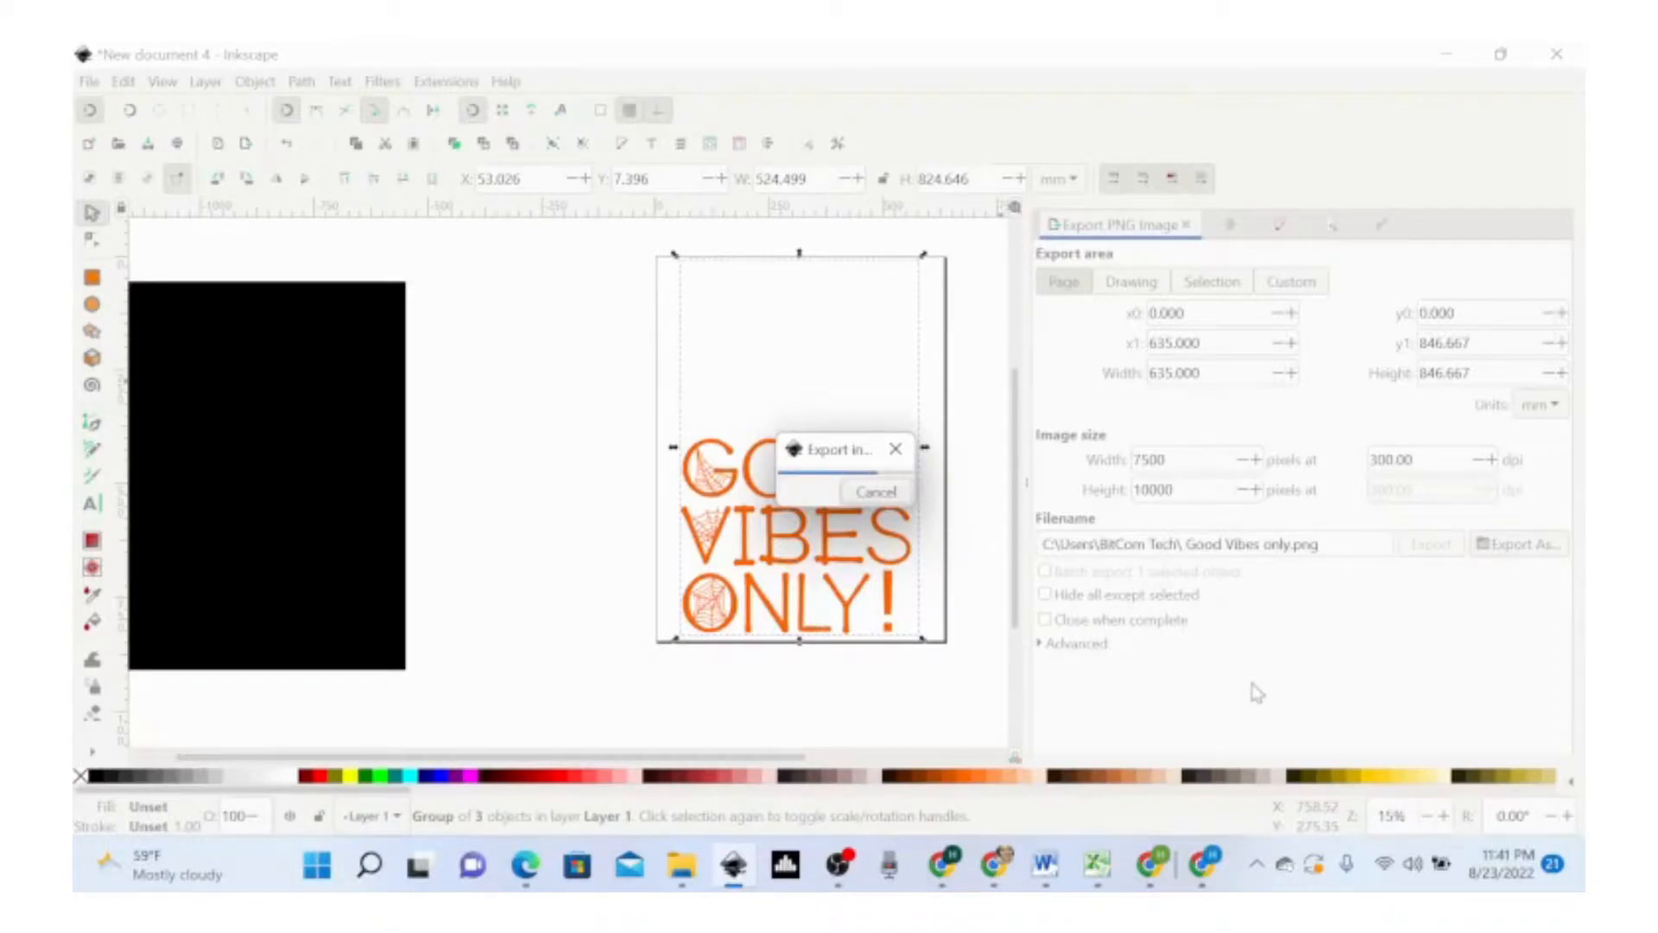
{"action": "mouse_move", "coordinate": [842, 867]}
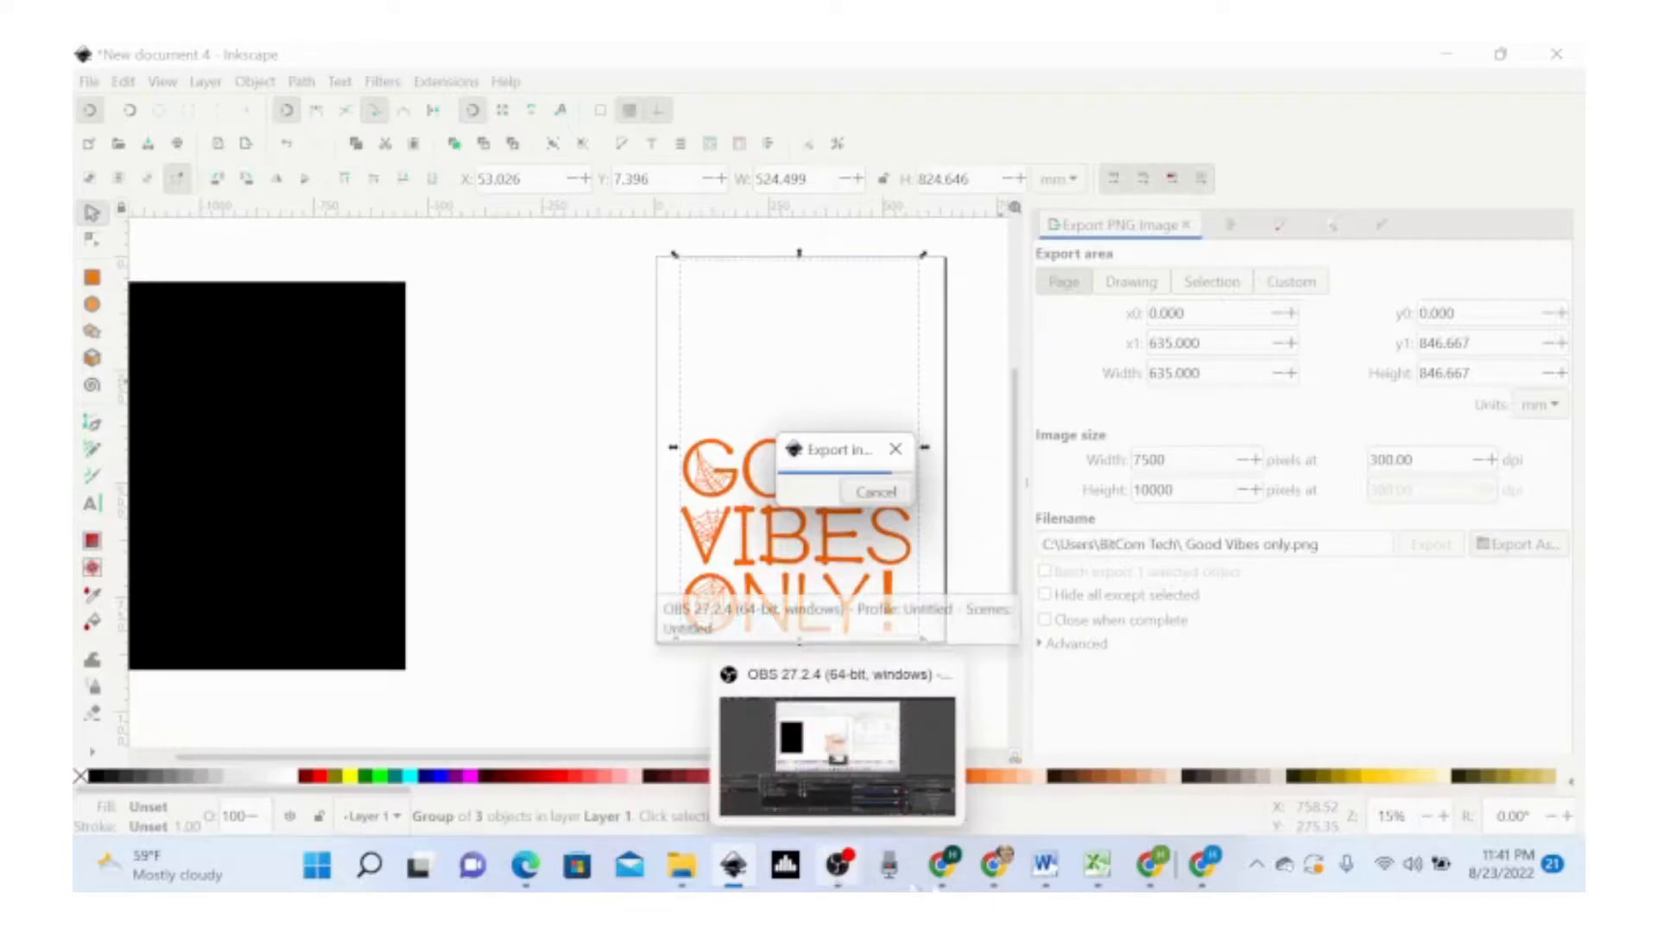
{"action": "mouse_move", "coordinate": [1002, 882]}
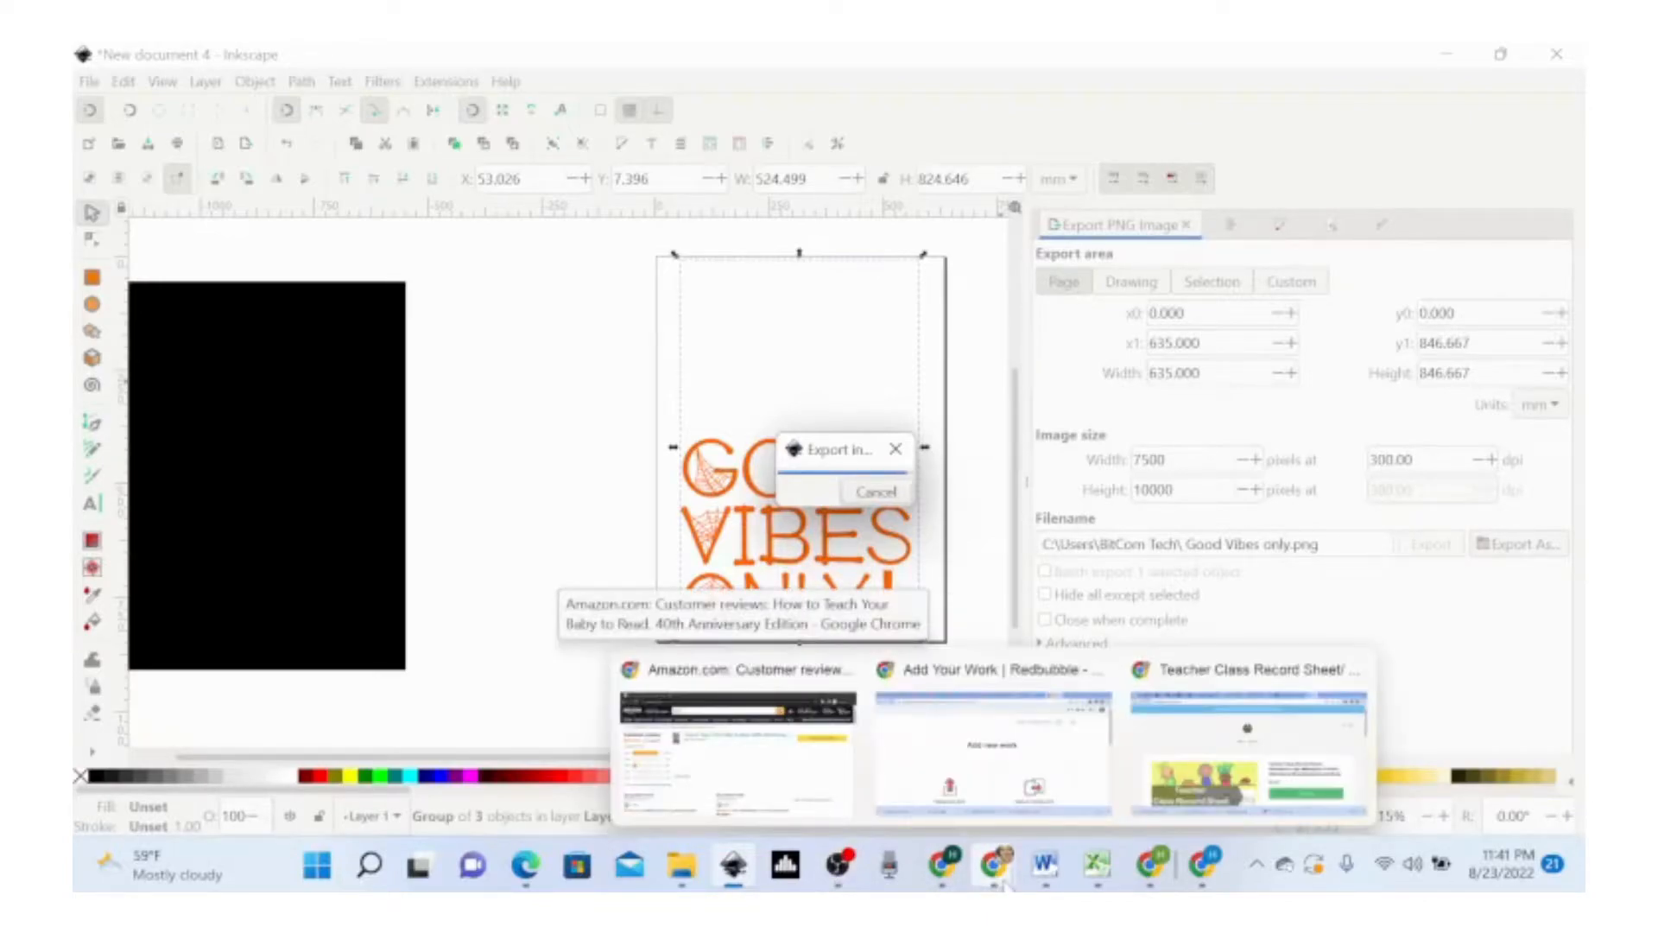